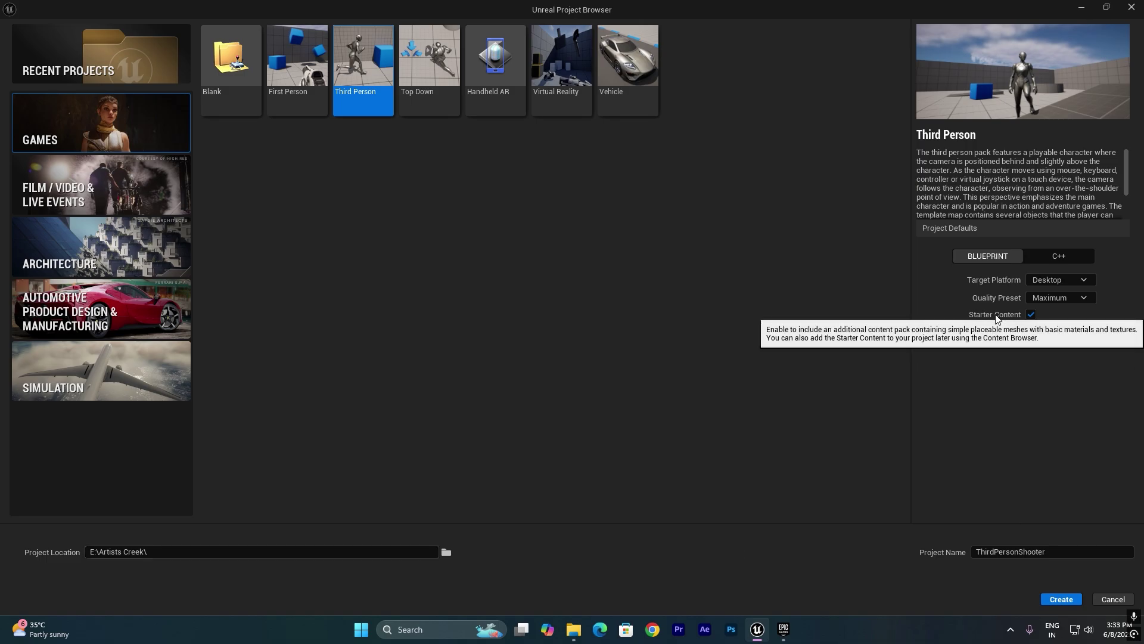
- Create the ThirdPersonShooter project from the Third Person Blueprint template with starter content
{"action": "left_click", "coordinate": [1062, 599]}
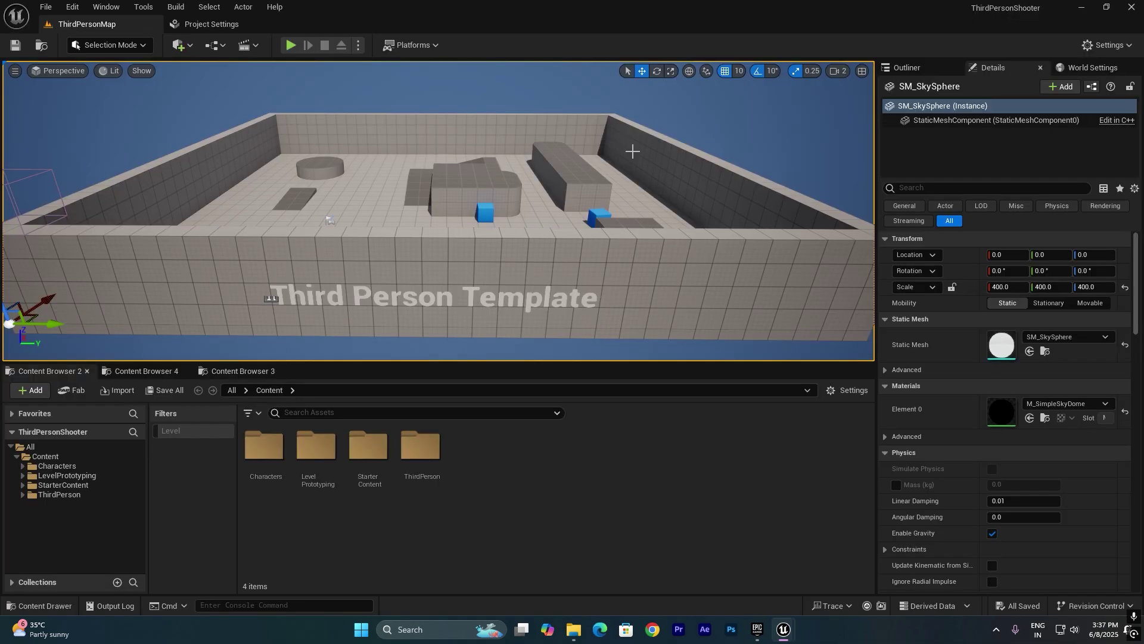
- Play-test the default third-person map in a full-screen viewport, walking the character forward, and return to the normal editor layout
{"action": "scroll", "coordinate": [478, 185], "scroll_direction": "up", "scroll_amount": 5}
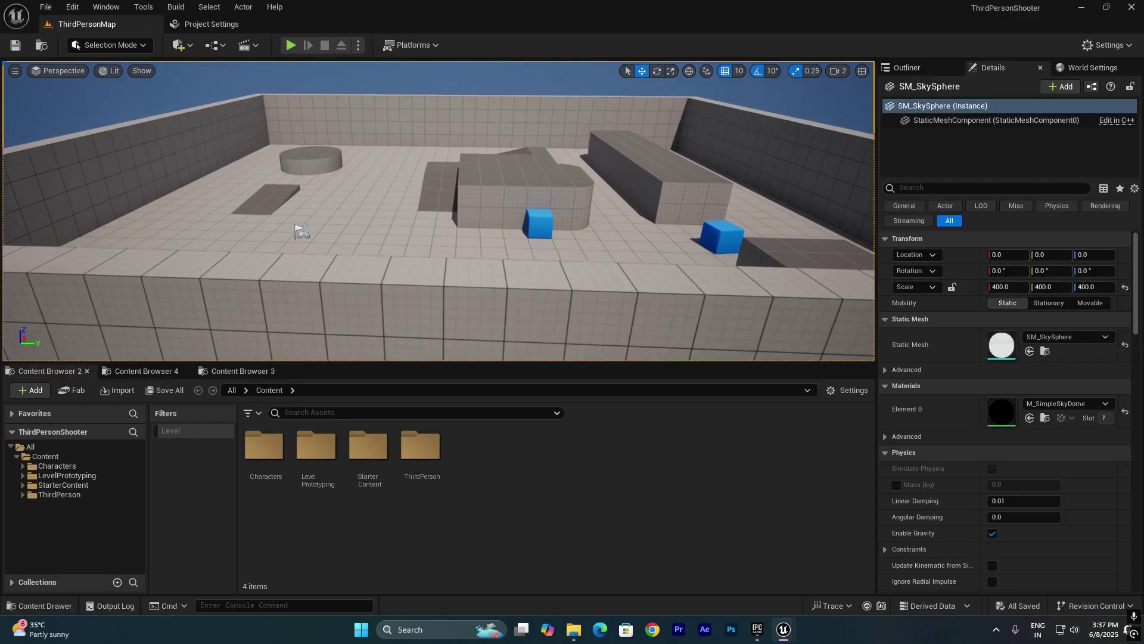
{"action": "left_click", "coordinate": [468, 179]}
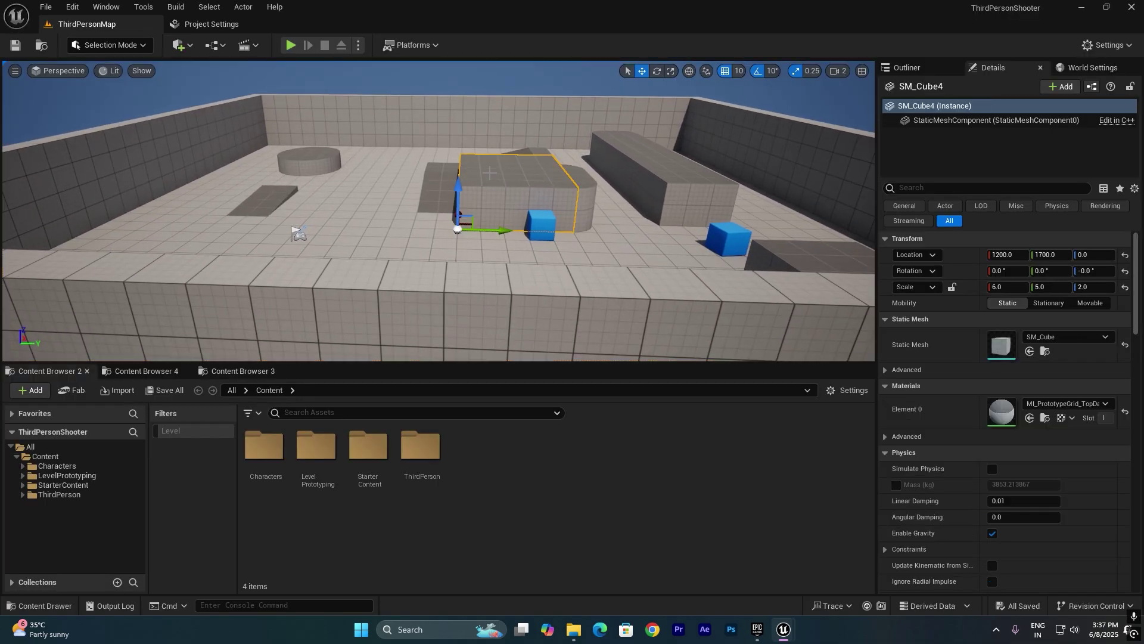
{"action": "key", "text": "F11"}
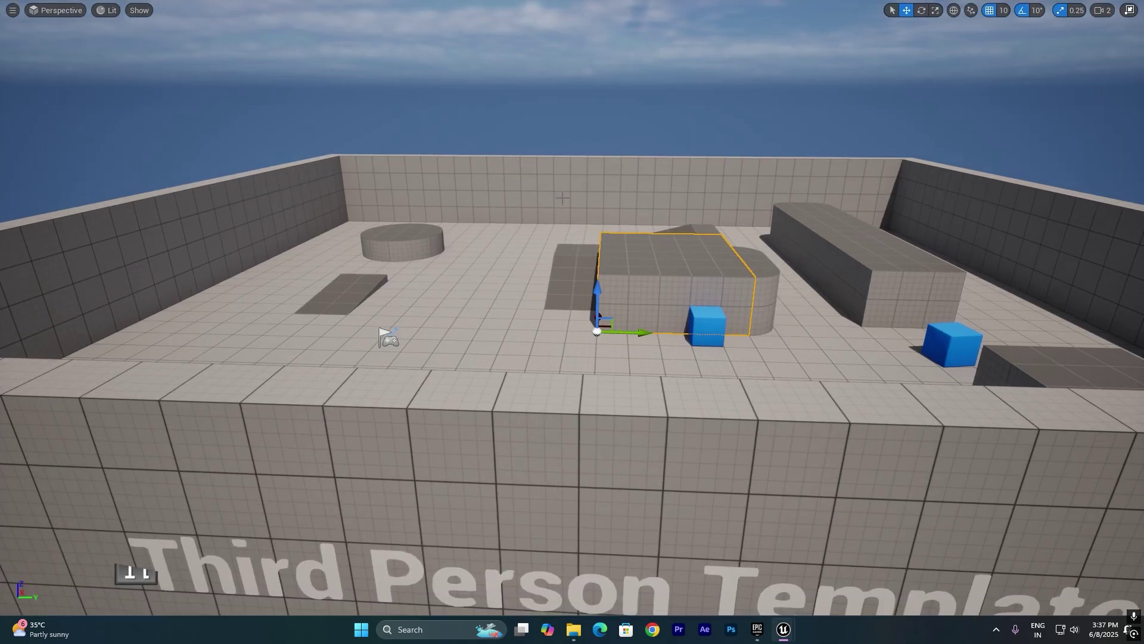
{"action": "key", "text": "alt+p"}
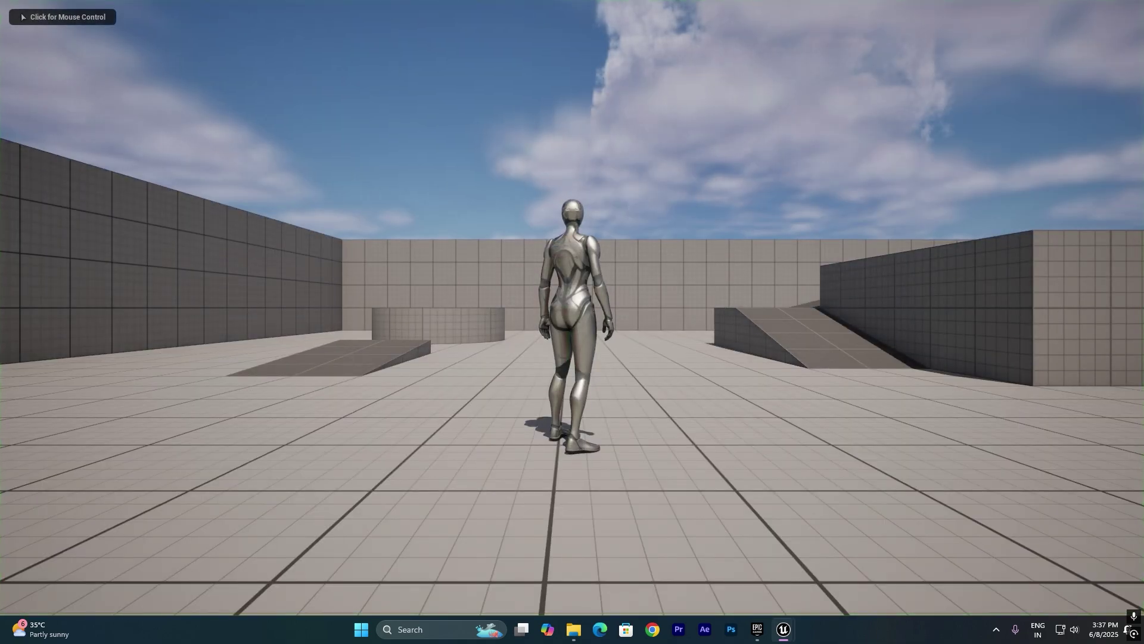
{"action": "left_click", "coordinate": [629, 233]}
{"action": "key", "text": "w"}
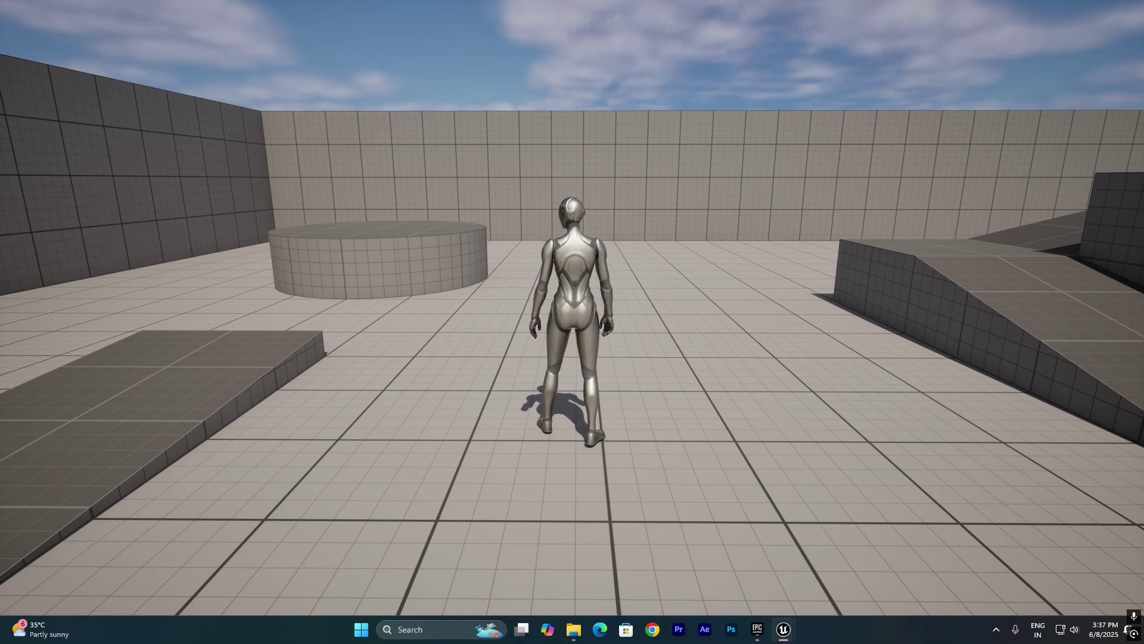
{"action": "key", "text": "Escape"}
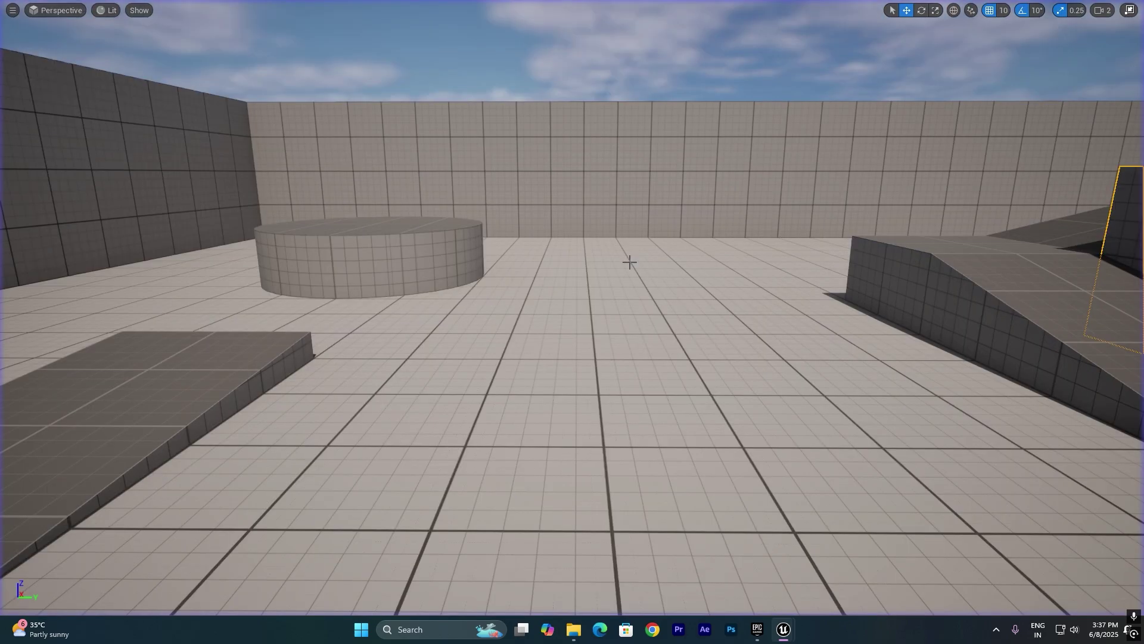
{"action": "key", "text": "F11"}
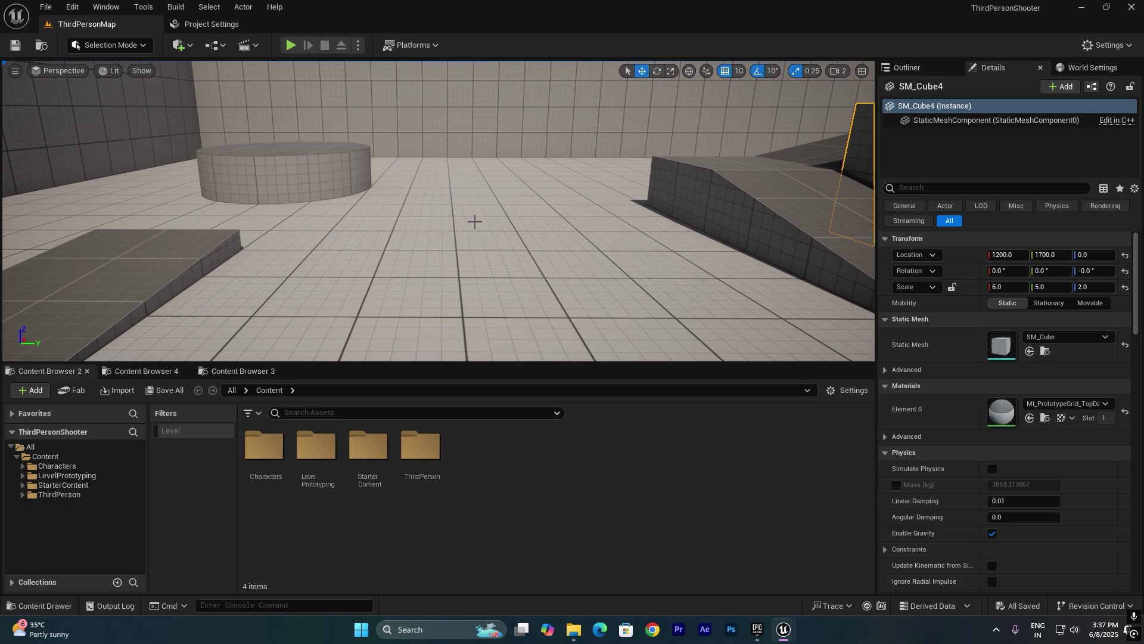
- Switch to the Epic Games Launcher, add Survival Character FREE to the ThirdPersonShooter project, and open its Survival_Character folder in Unreal Editor
{"action": "left_click", "coordinate": [756, 629]}
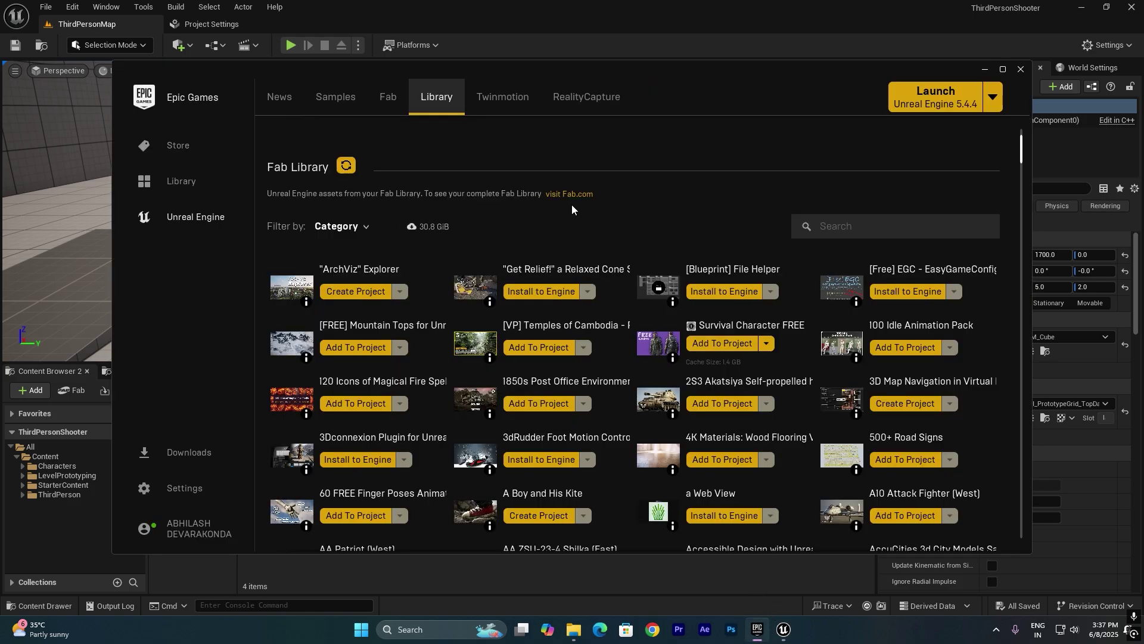
{"action": "left_click", "coordinate": [722, 344]}
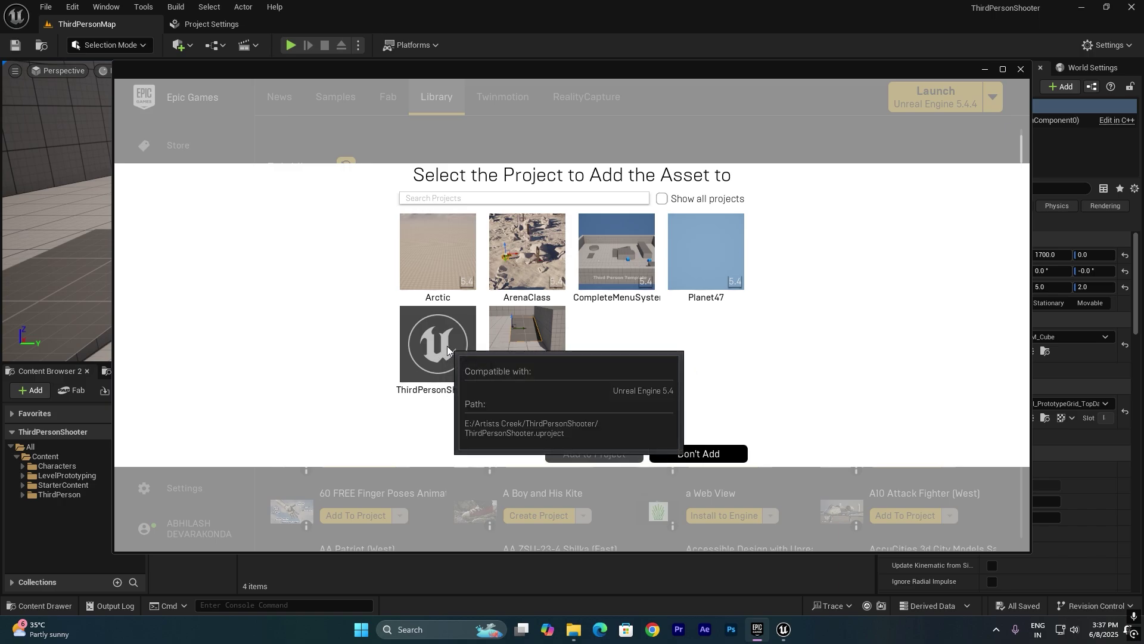
{"action": "left_click", "coordinate": [426, 327]}
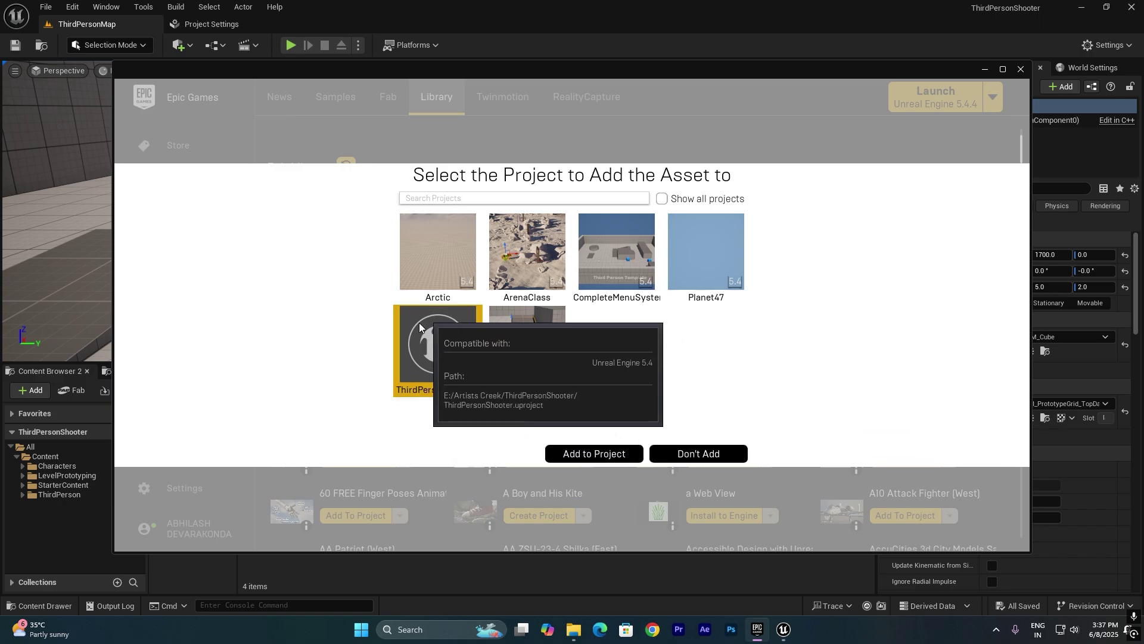
{"action": "left_click", "coordinate": [603, 456]}
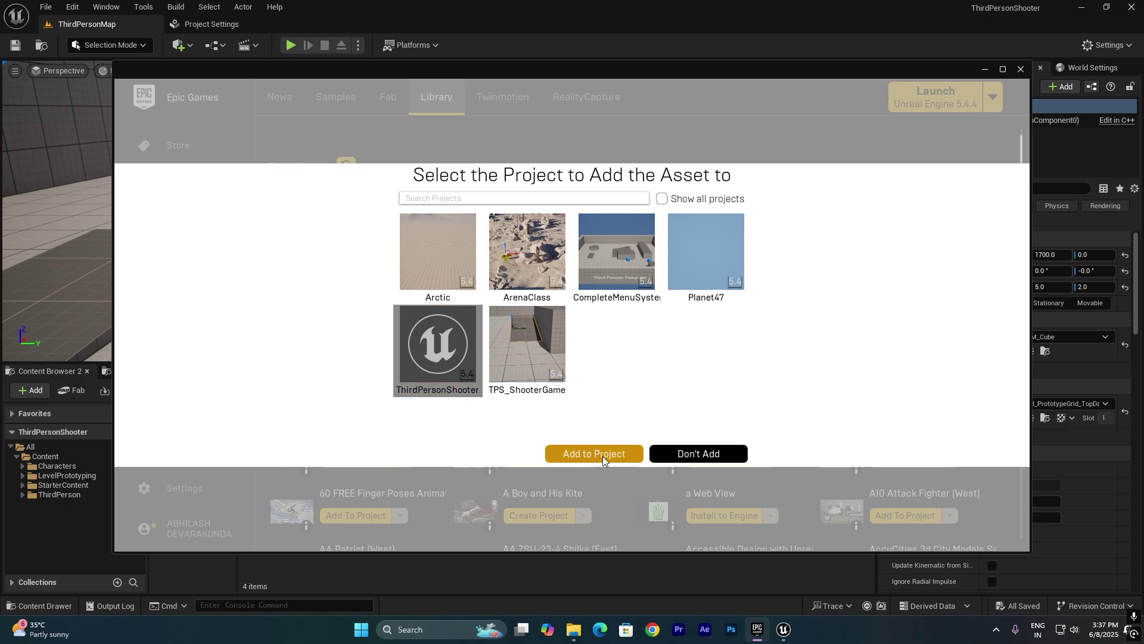
{"action": "left_click", "coordinate": [59, 499]}
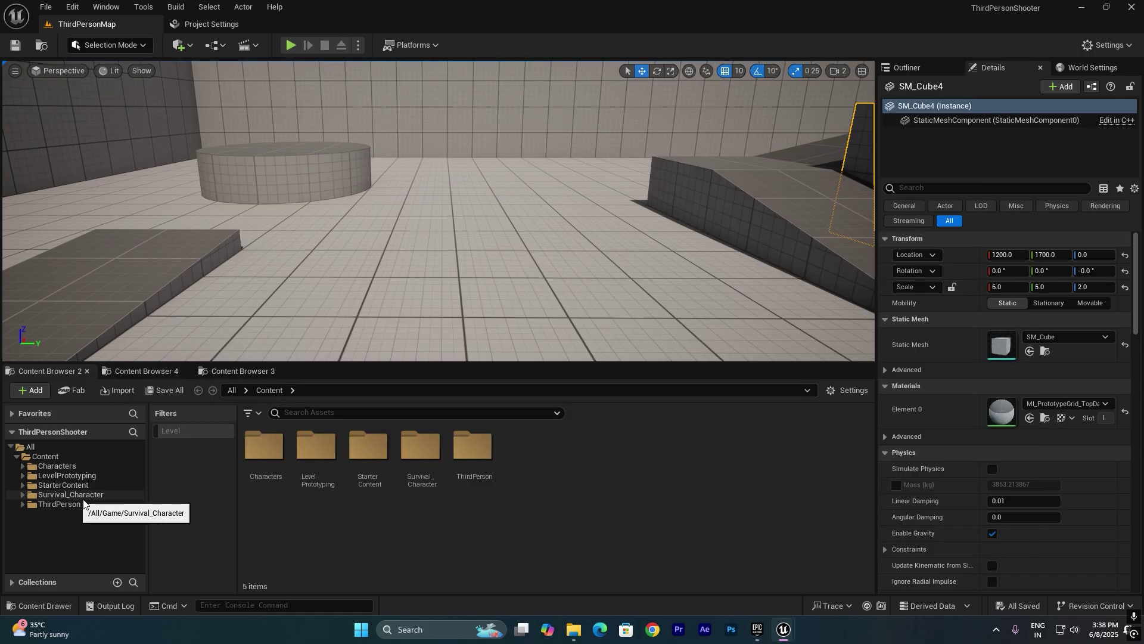
{"action": "left_click", "coordinate": [60, 498]}
- In the Epic Games Launcher, search the Fab Library for "weapo" and add FPS Weapon Bundle to ThirdPersonShooter using version 4.27
{"action": "left_click", "coordinate": [755, 628]}
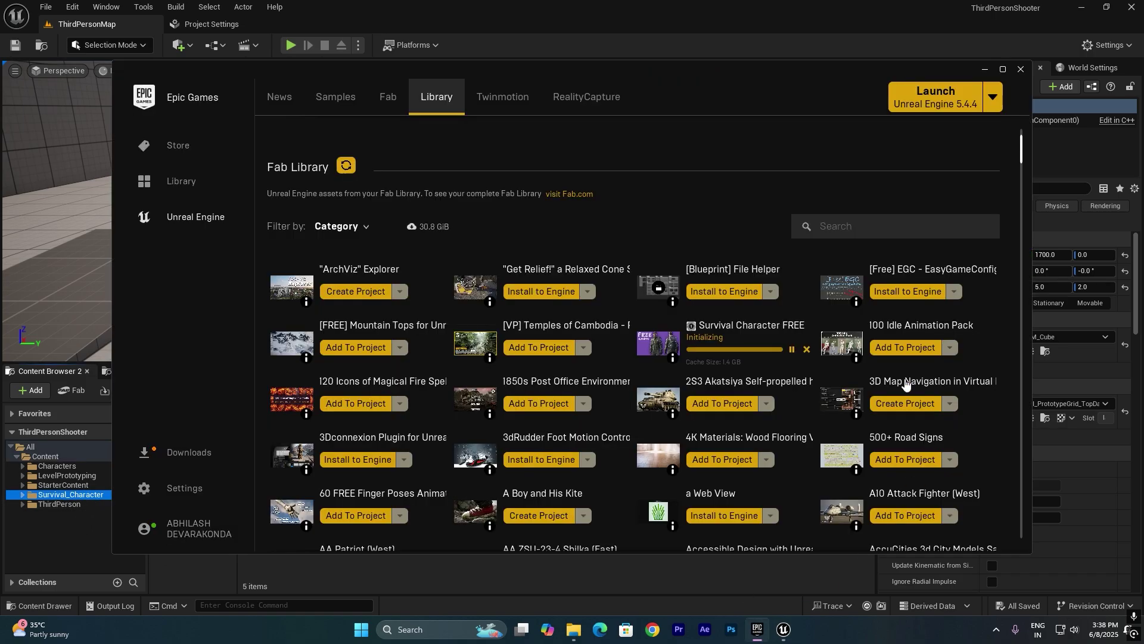
{"action": "left_click", "coordinate": [864, 219]}
{"action": "type", "text": "weapo"}
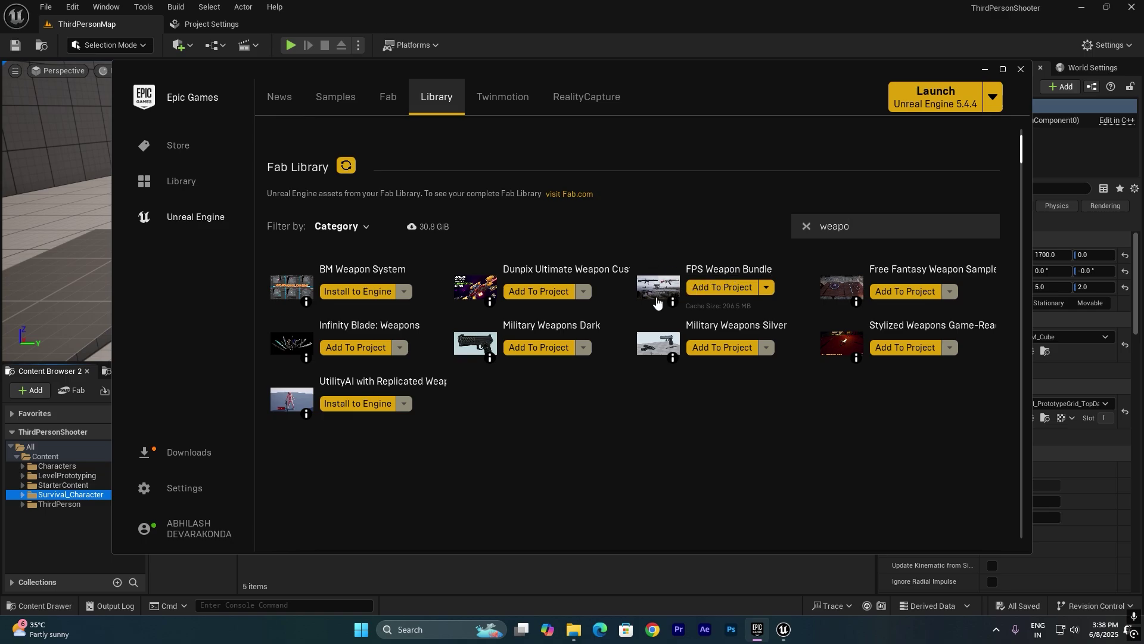
{"action": "left_click", "coordinate": [722, 291]}
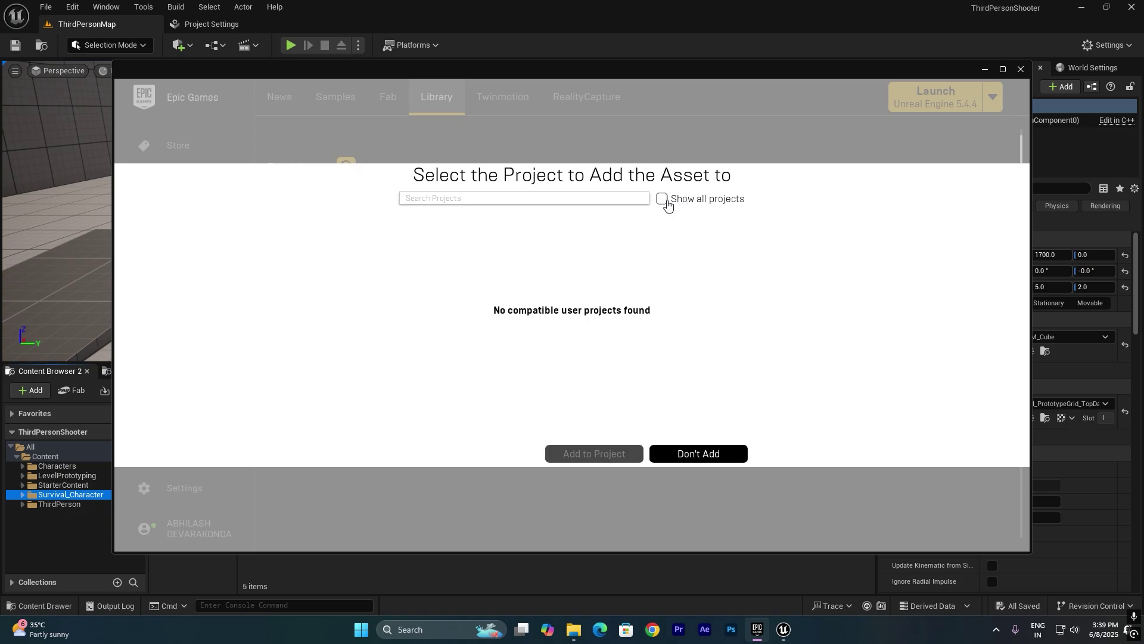
{"action": "left_click", "coordinate": [663, 199]}
{"action": "left_click", "coordinate": [438, 337]}
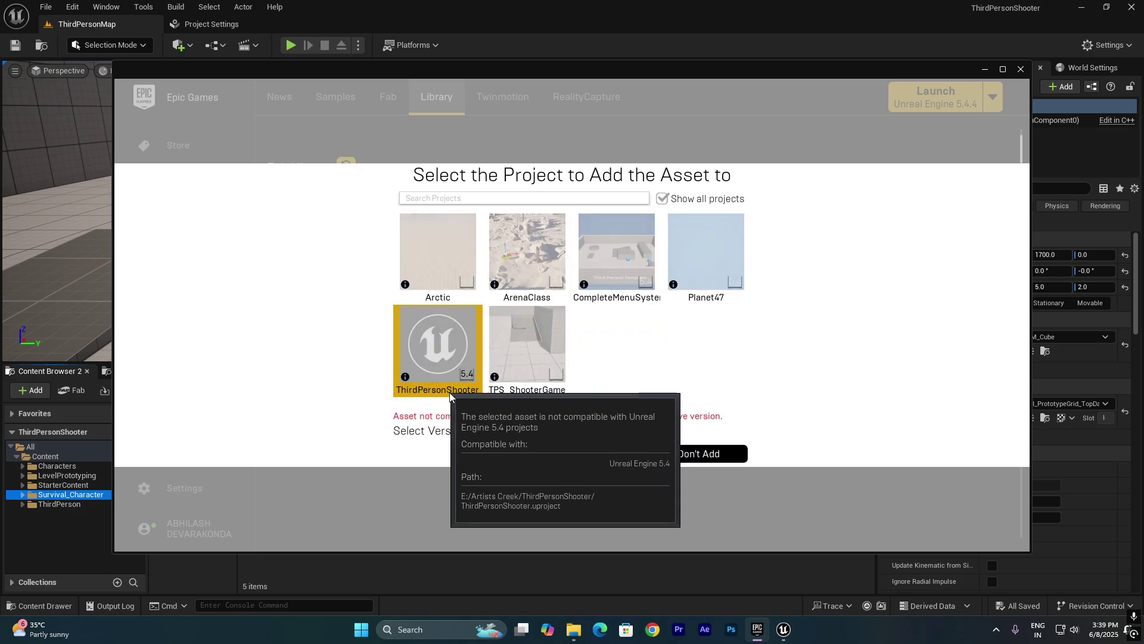
{"action": "left_click", "coordinate": [488, 434]}
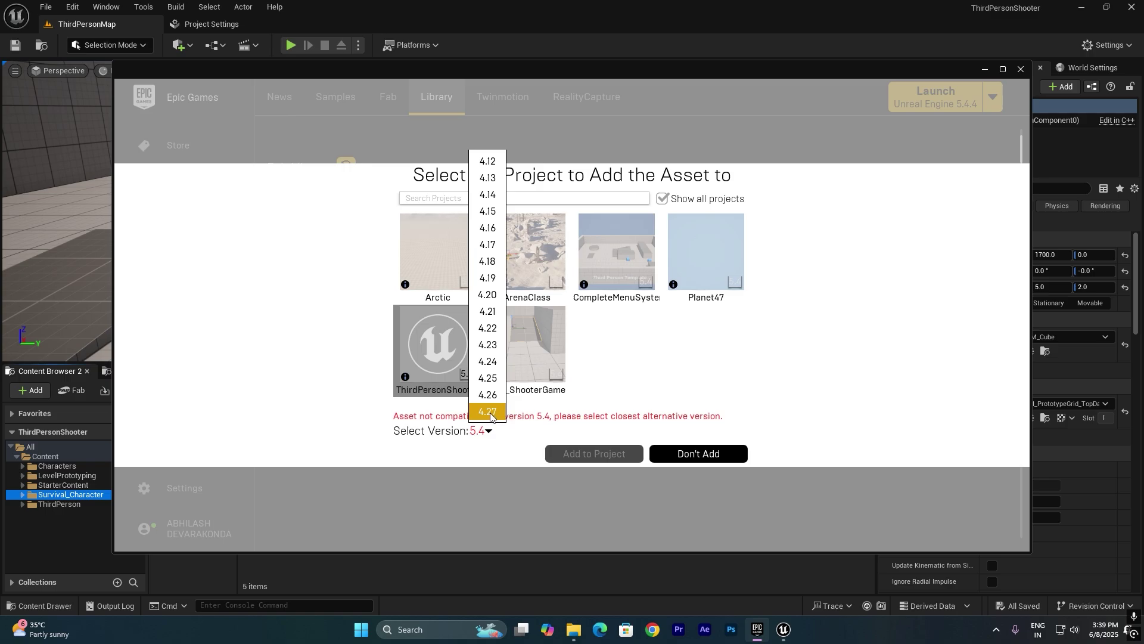
{"action": "left_click", "coordinate": [487, 412]}
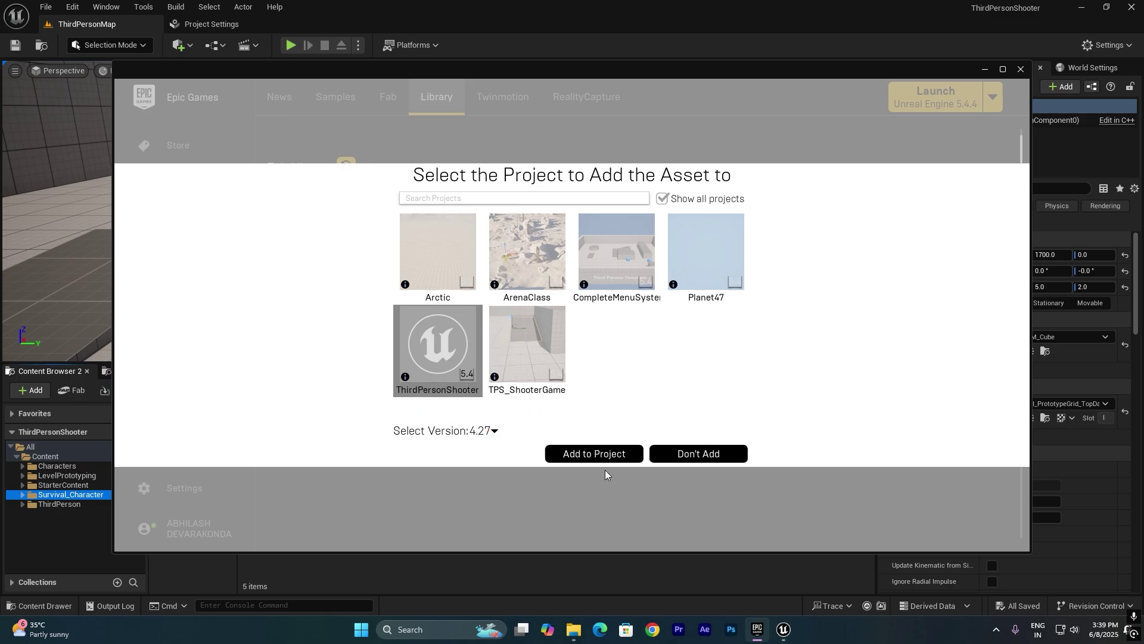
{"action": "left_click", "coordinate": [596, 453]}
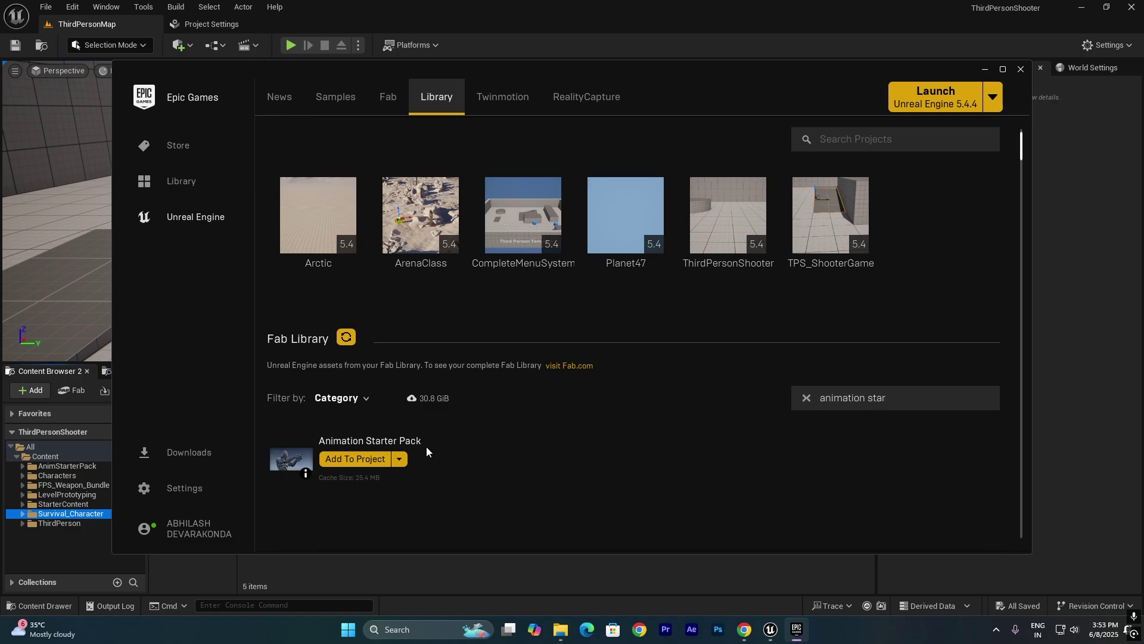
{"action": "left_click", "coordinate": [364, 460]}
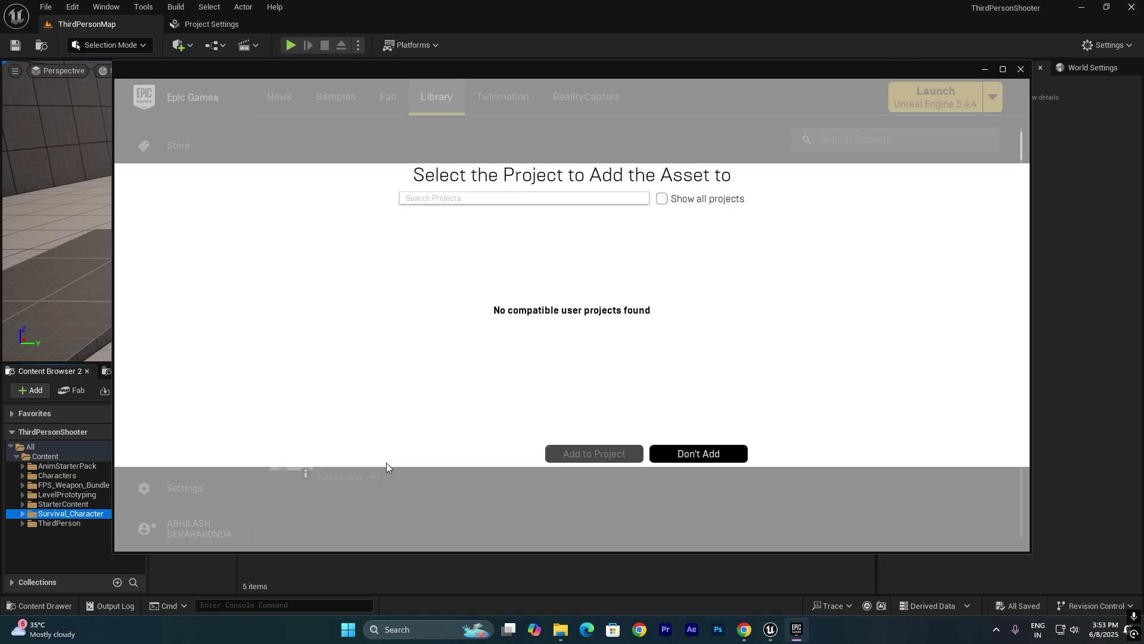
{"action": "left_click", "coordinate": [706, 205]}
{"action": "left_click", "coordinate": [429, 339]}
{"action": "left_click", "coordinate": [488, 431]}
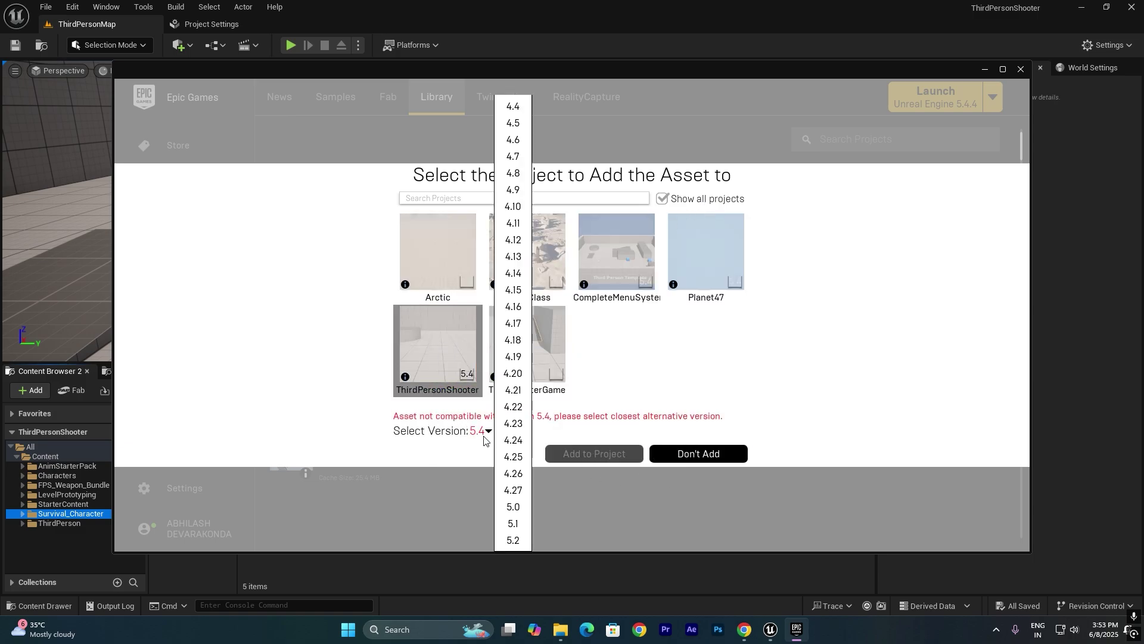
{"action": "left_click", "coordinate": [513, 517]}
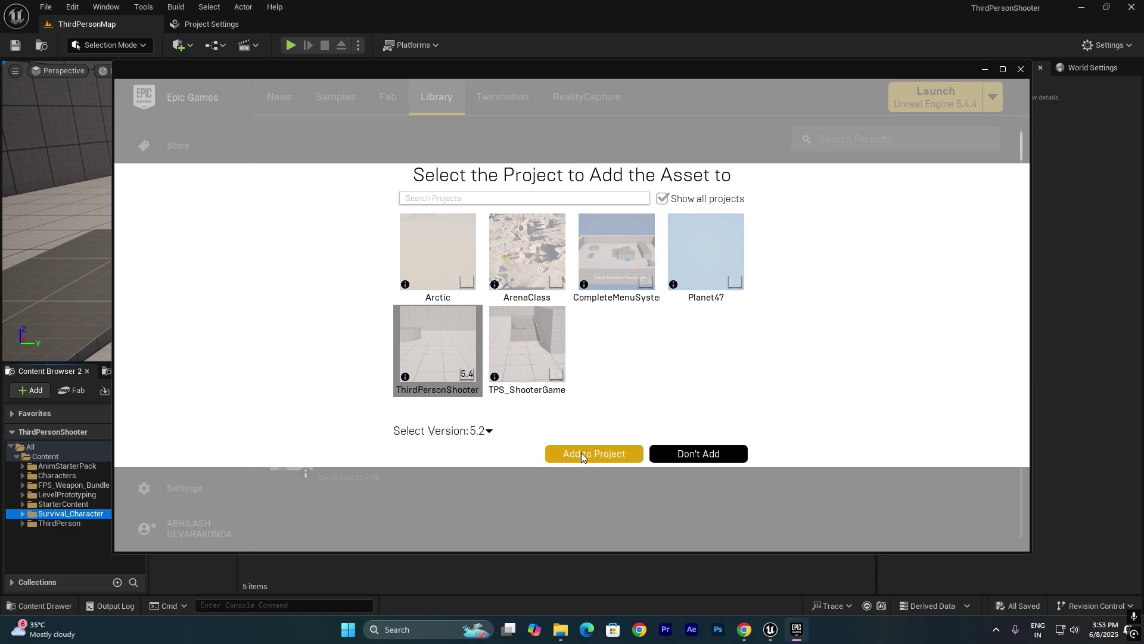
{"action": "left_click", "coordinate": [700, 452]}
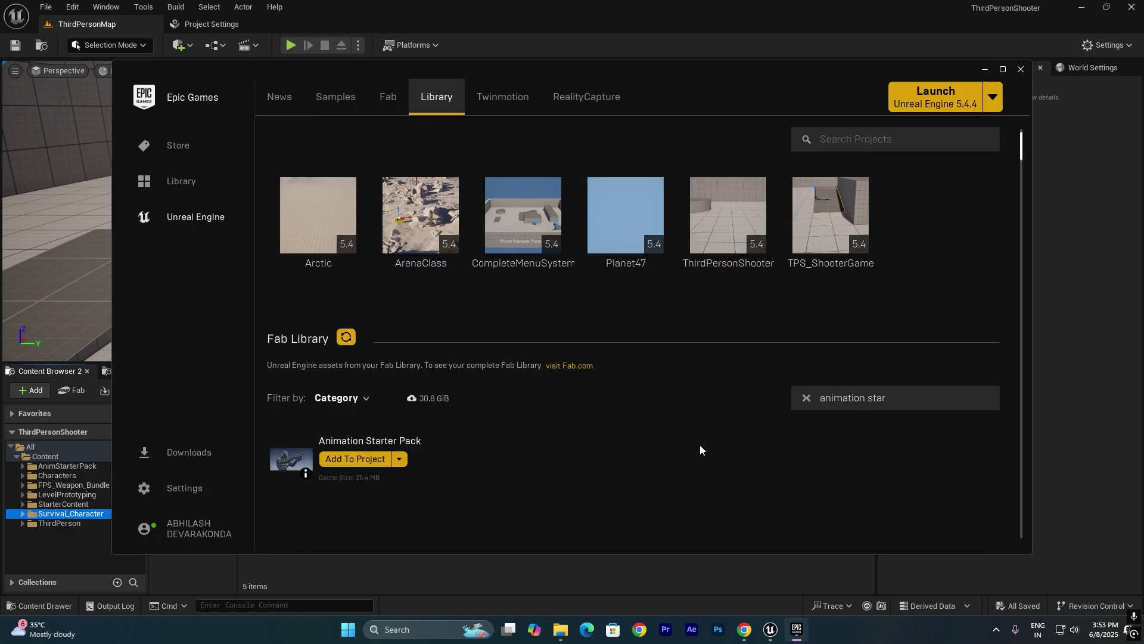
- Close the Epic Games Launcher and look through the animations in the AnimStarterPack folder
{"action": "left_click", "coordinate": [1019, 70]}
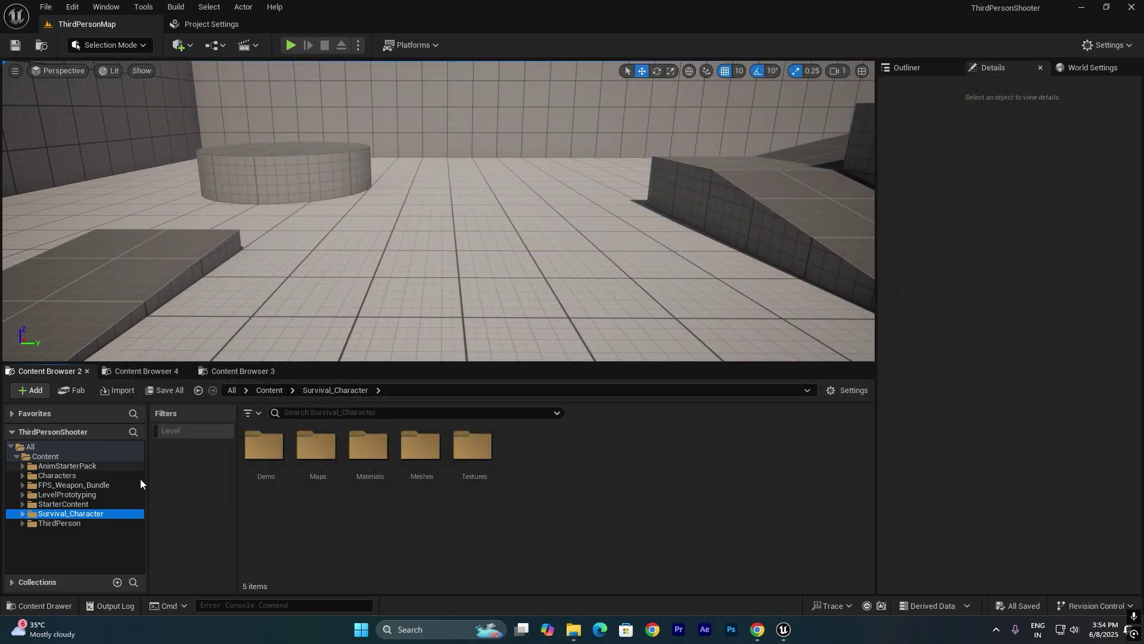
{"action": "left_click", "coordinate": [64, 466]}
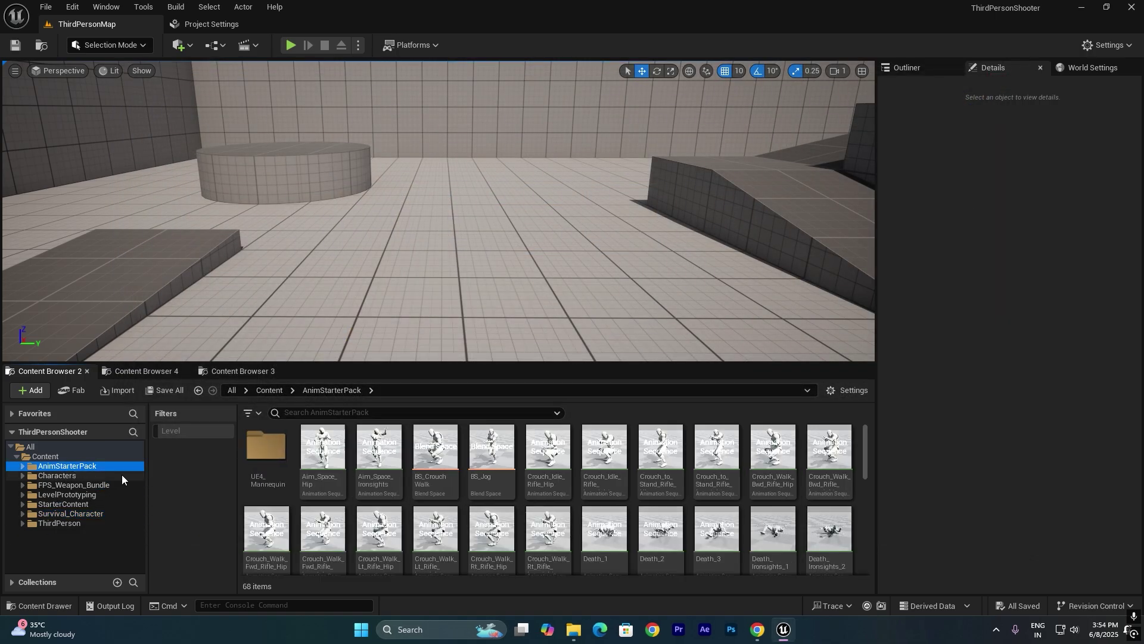
{"action": "scroll", "coordinate": [445, 486], "scroll_direction": "down", "scroll_amount": 2}
{"action": "scroll", "coordinate": [445, 486], "scroll_direction": "up", "scroll_amount": 2}
{"action": "scroll", "coordinate": [417, 465], "scroll_direction": "down", "scroll_amount": 2}
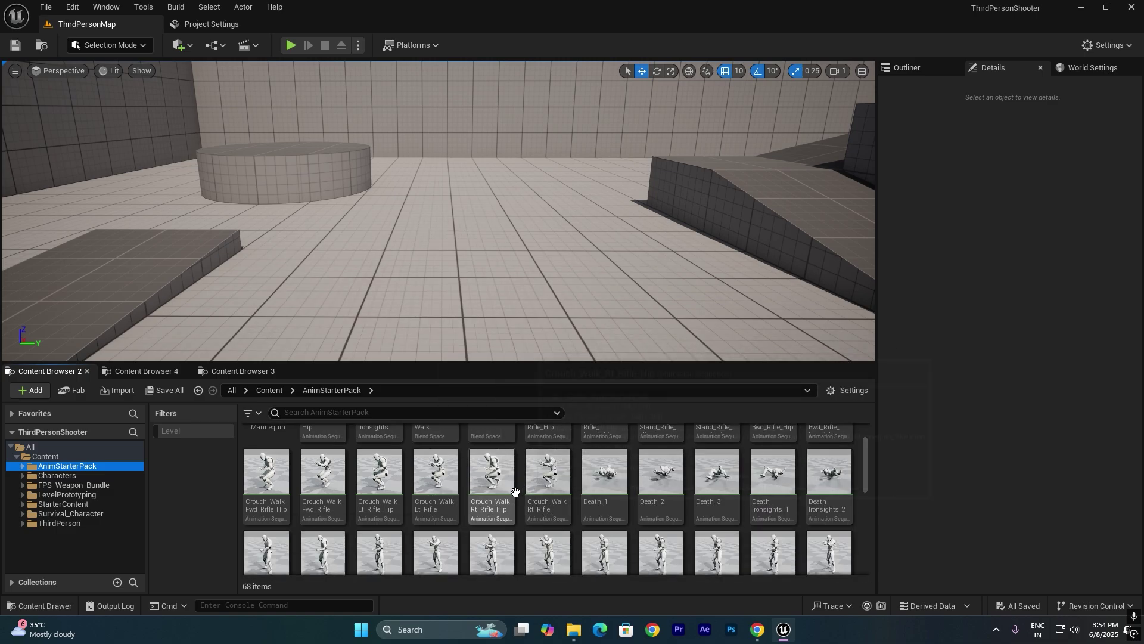
{"action": "scroll", "coordinate": [411, 504], "scroll_direction": "down", "scroll_amount": 1}
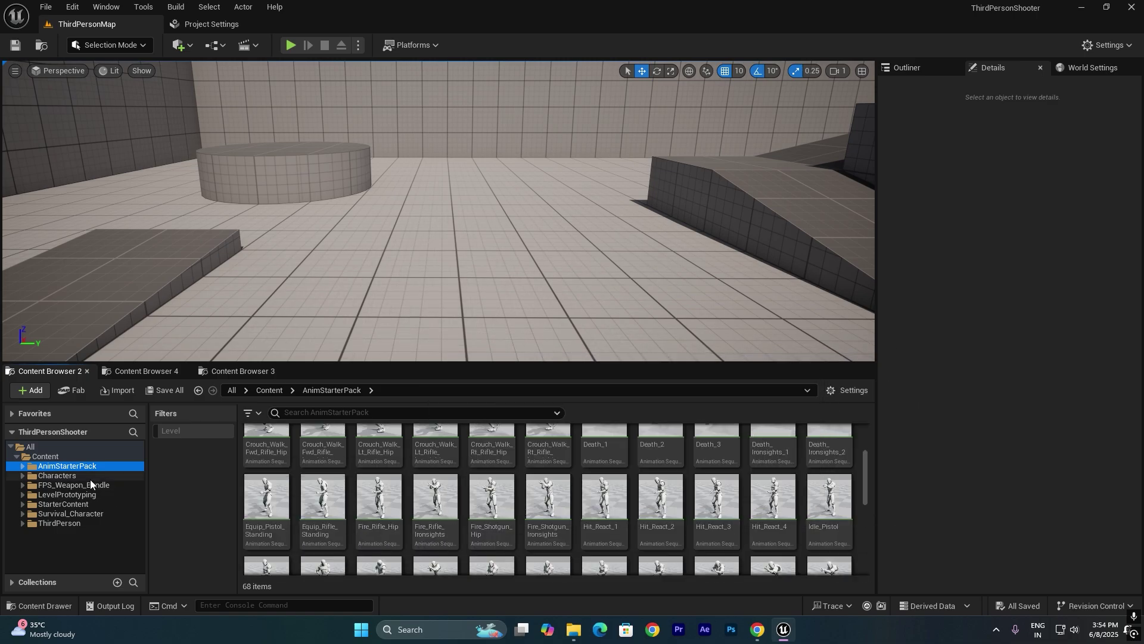
- Inspect the SK_Survival_Character skeletal mesh in the Survival_Character Meshes folder, and collapse the Survival_Character folder
{"action": "left_click", "coordinate": [119, 514]}
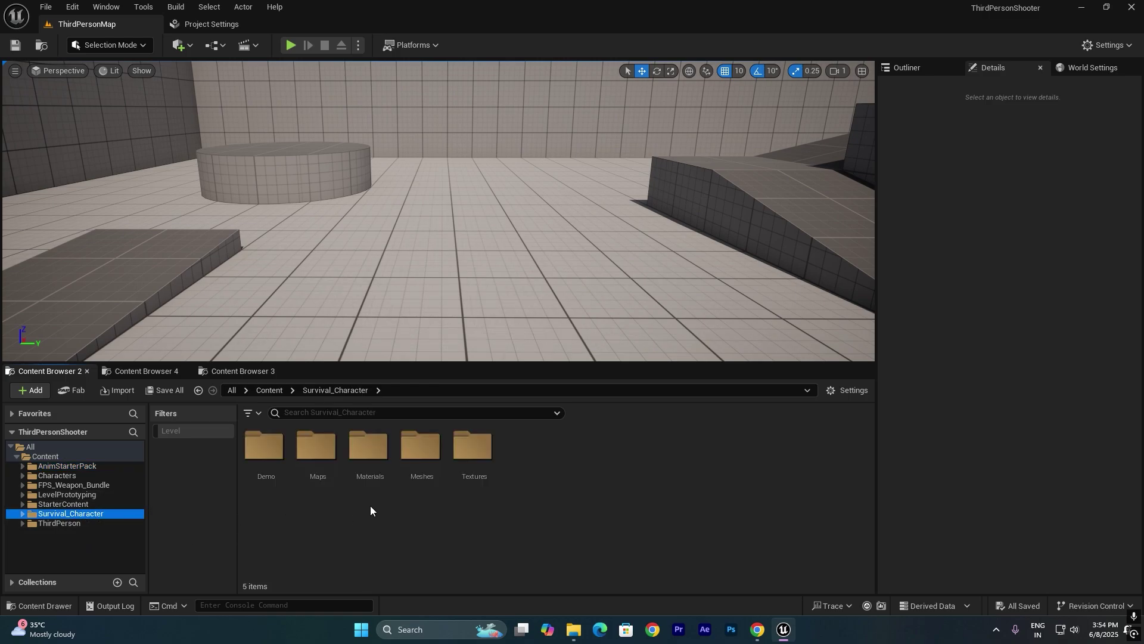
{"action": "double_click", "coordinate": [420, 460]}
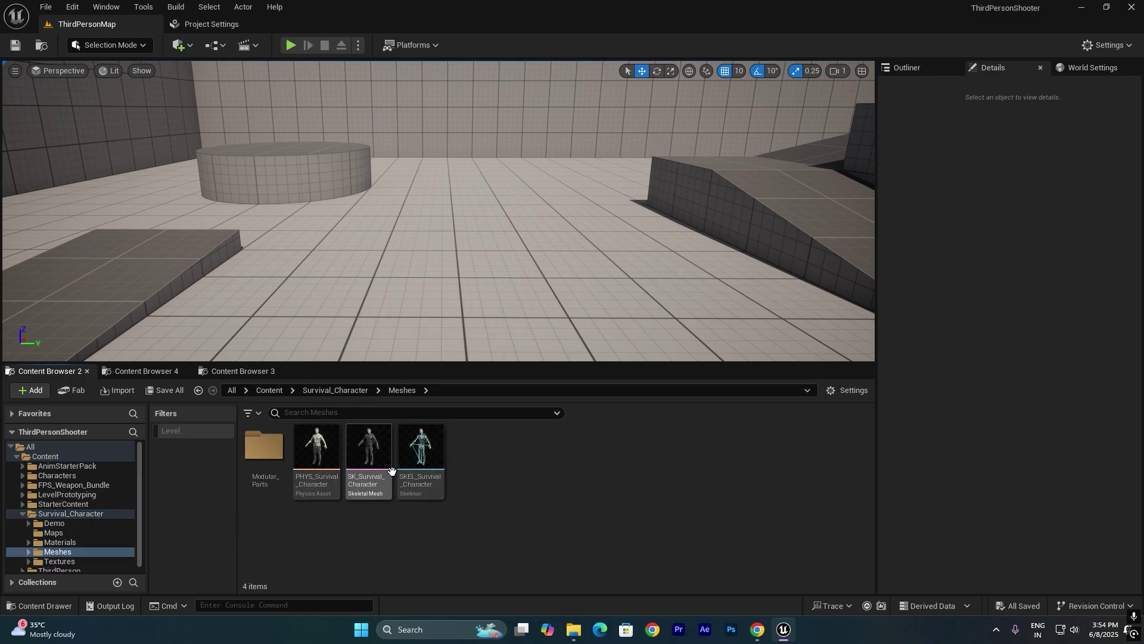
{"action": "double_click", "coordinate": [370, 455]}
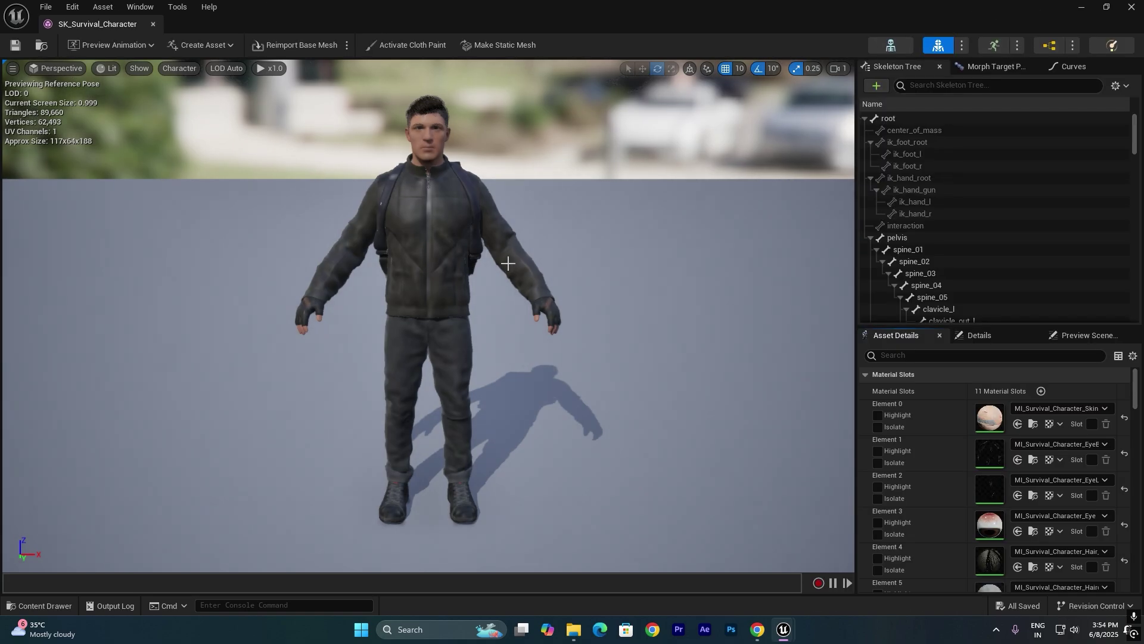
{"action": "right_click_drag", "start_coordinate": [508, 263], "coordinate": [483, 268]}
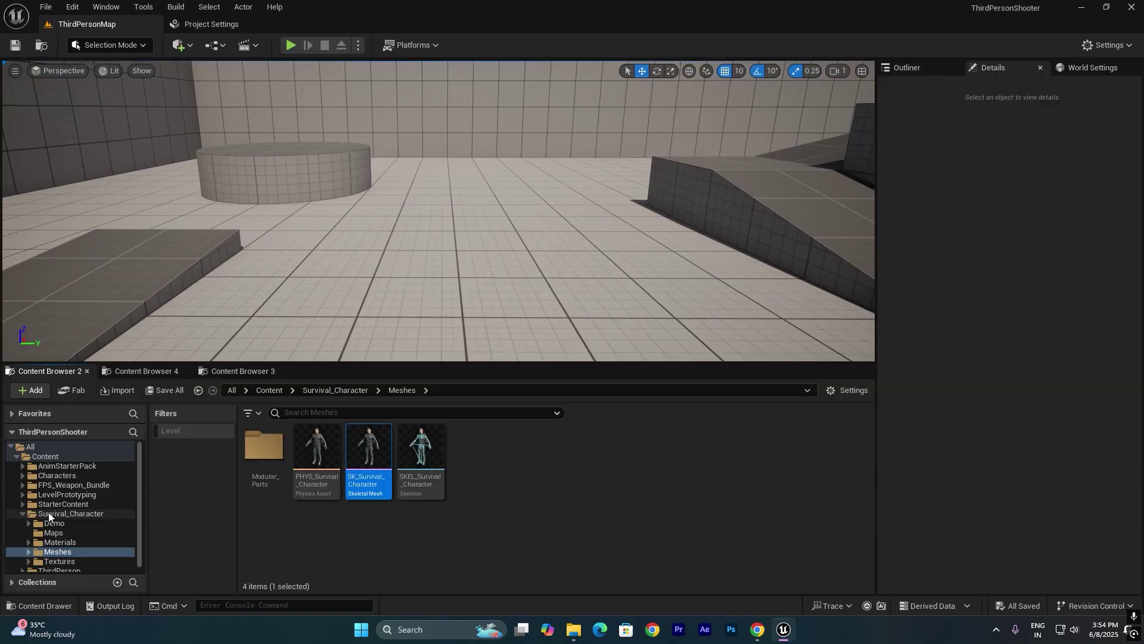
{"action": "left_click", "coordinate": [53, 513]}
{"action": "left_click", "coordinate": [23, 513]}
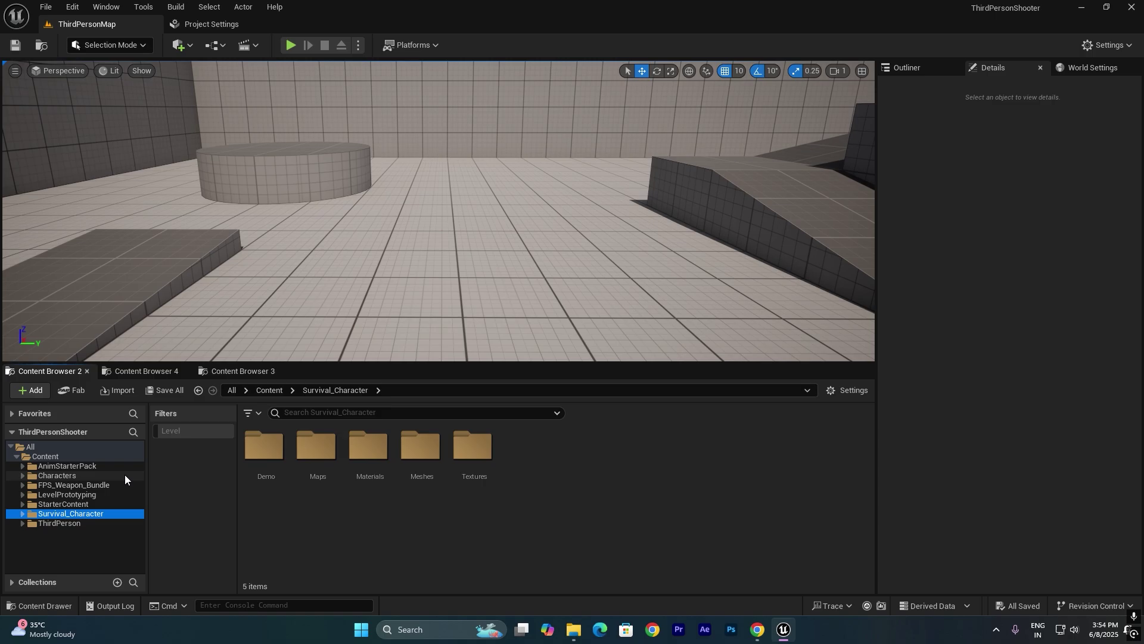
- Look through the weapon meshes of FPS_Weapon_Bundle, including the AR4 and SMG11 folders
{"action": "left_click", "coordinate": [66, 484]}
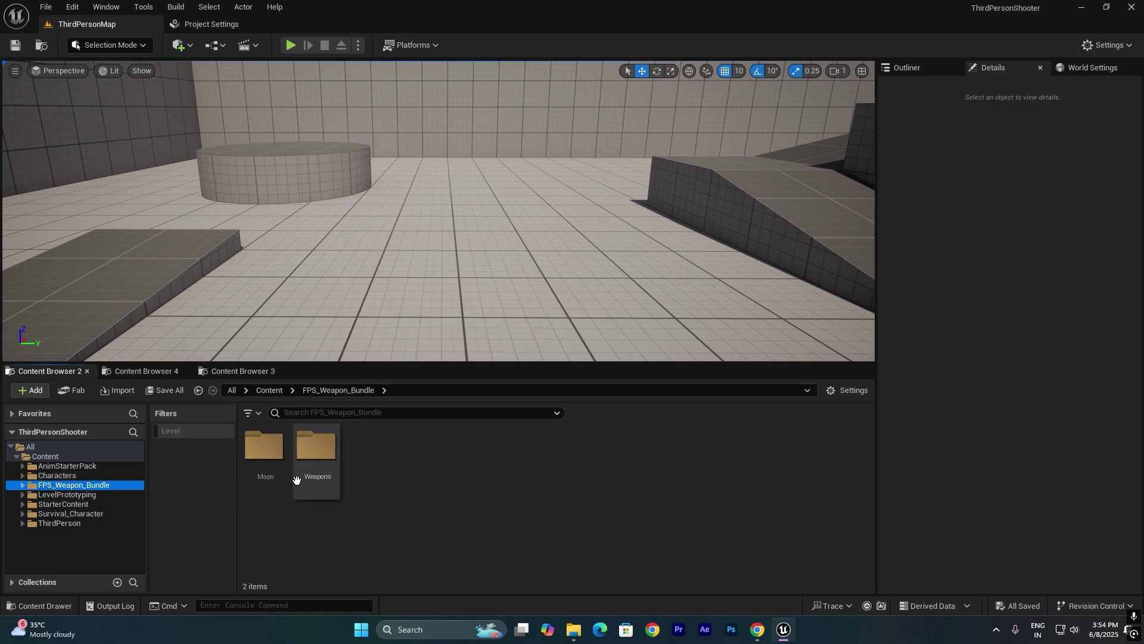
{"action": "double_click", "coordinate": [316, 456]}
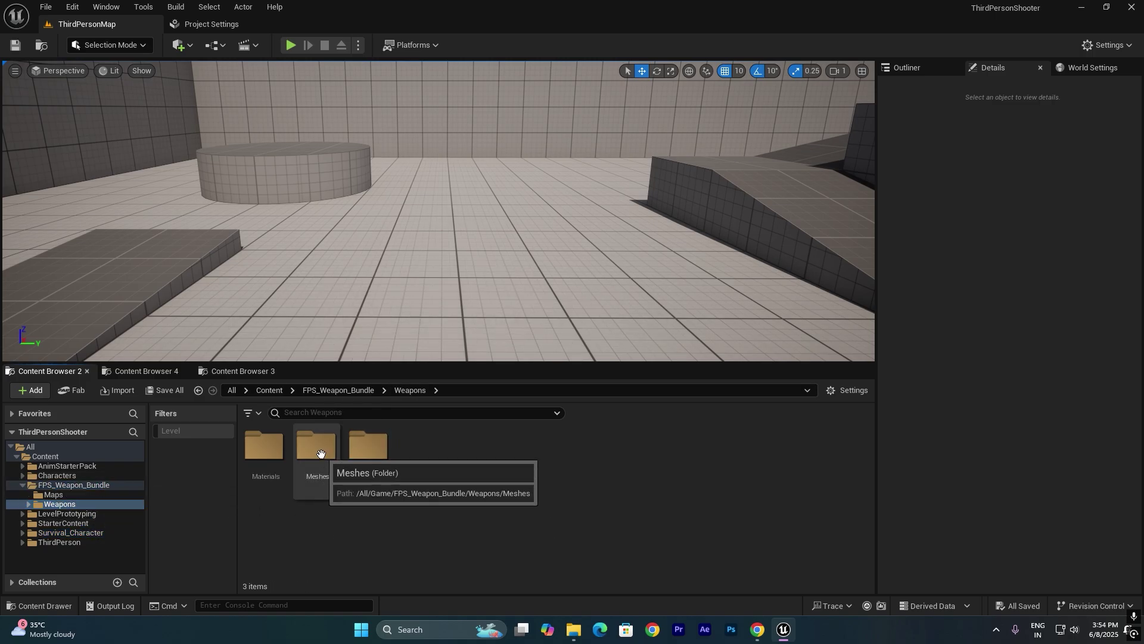
{"action": "double_click", "coordinate": [321, 455]}
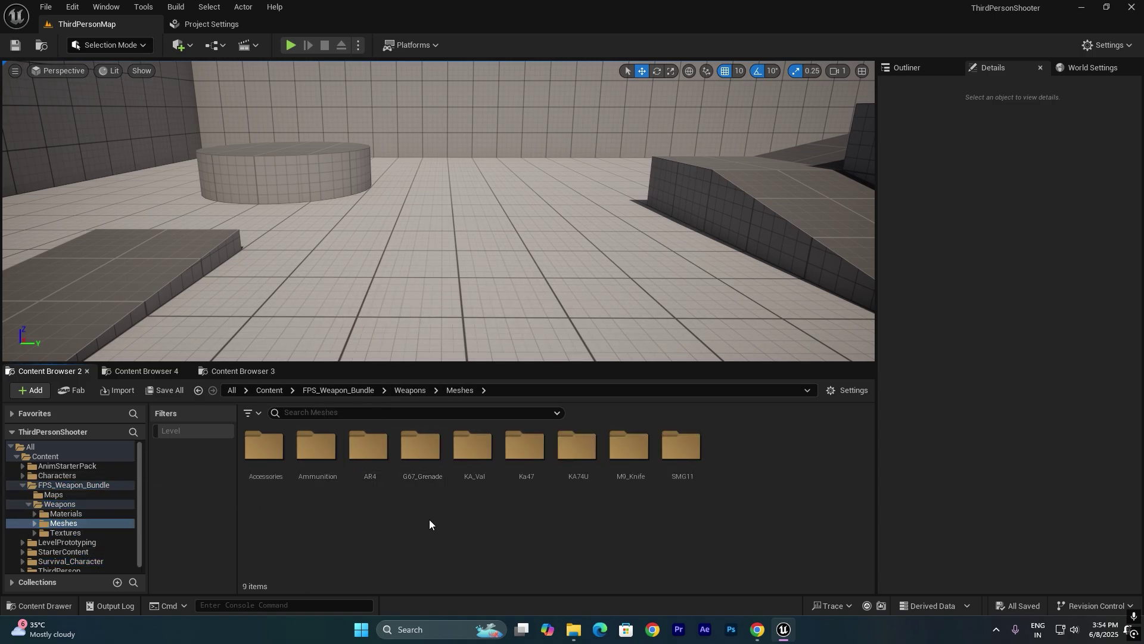
{"action": "double_click", "coordinate": [376, 458]}
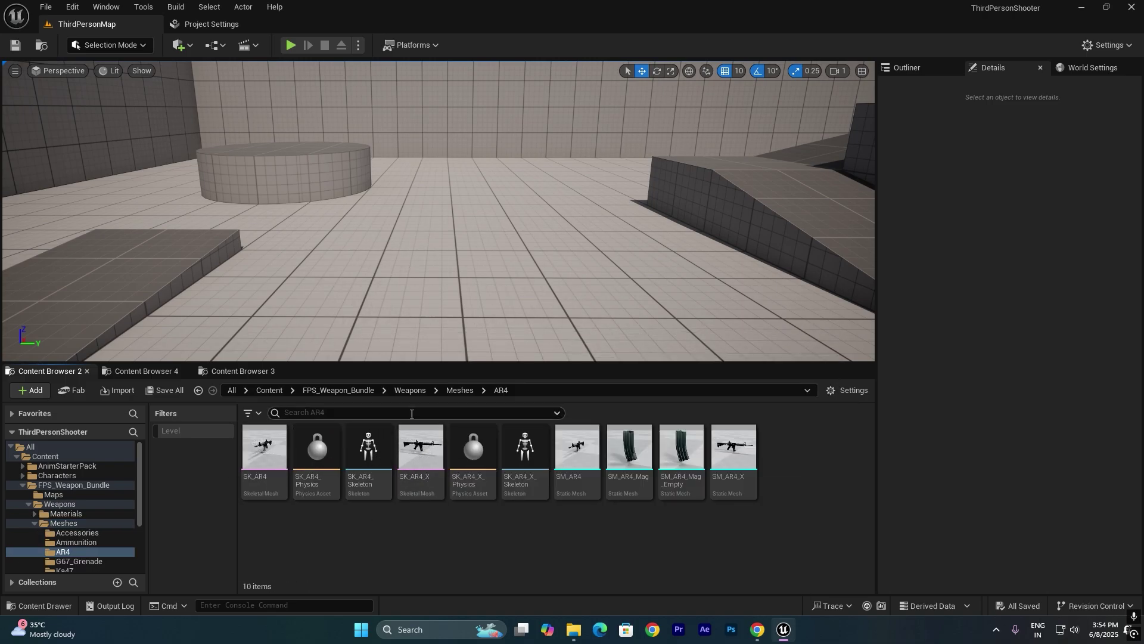
{"action": "left_click", "coordinate": [459, 389]}
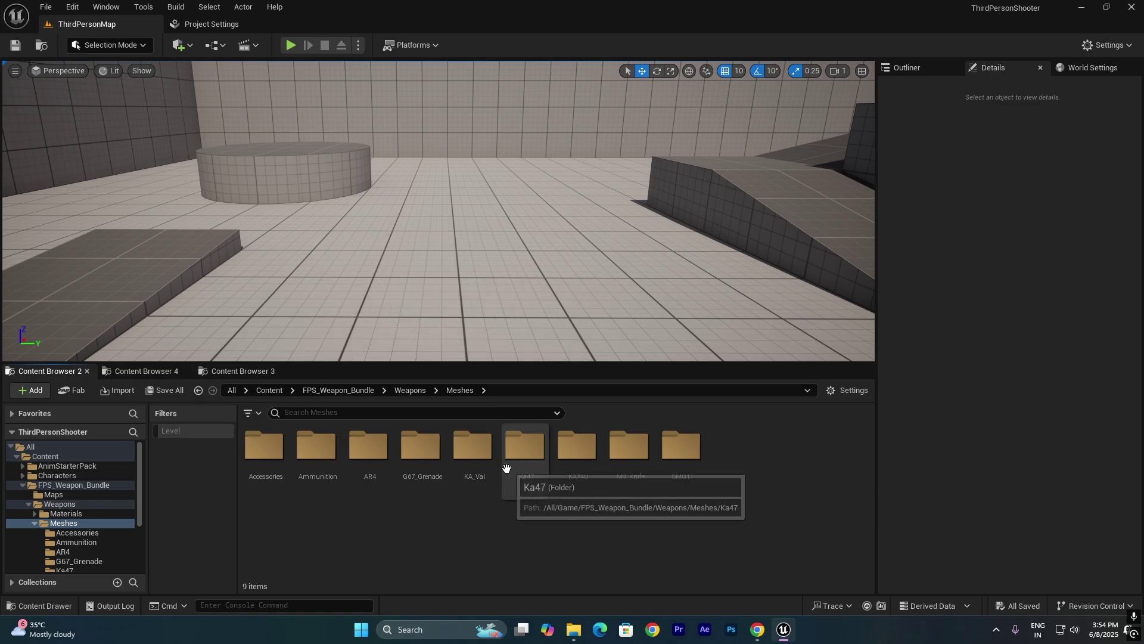
{"action": "double_click", "coordinate": [671, 471]}
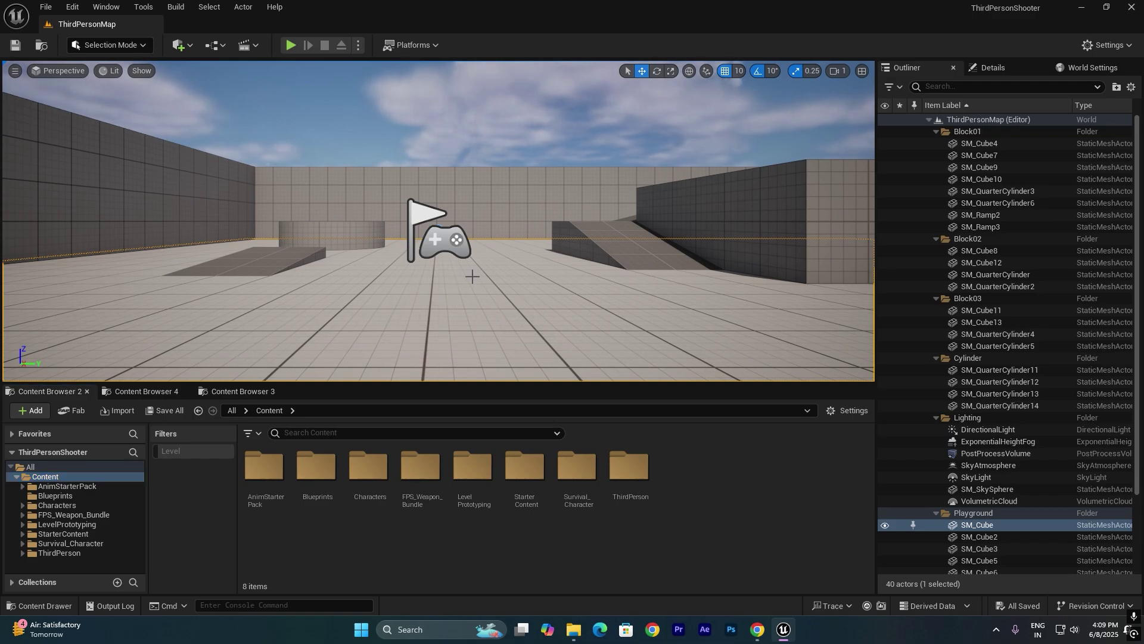
- Play-test the level in the editor, run the default mannequin forward, and stop the session
{"action": "key", "text": "alt+p"}
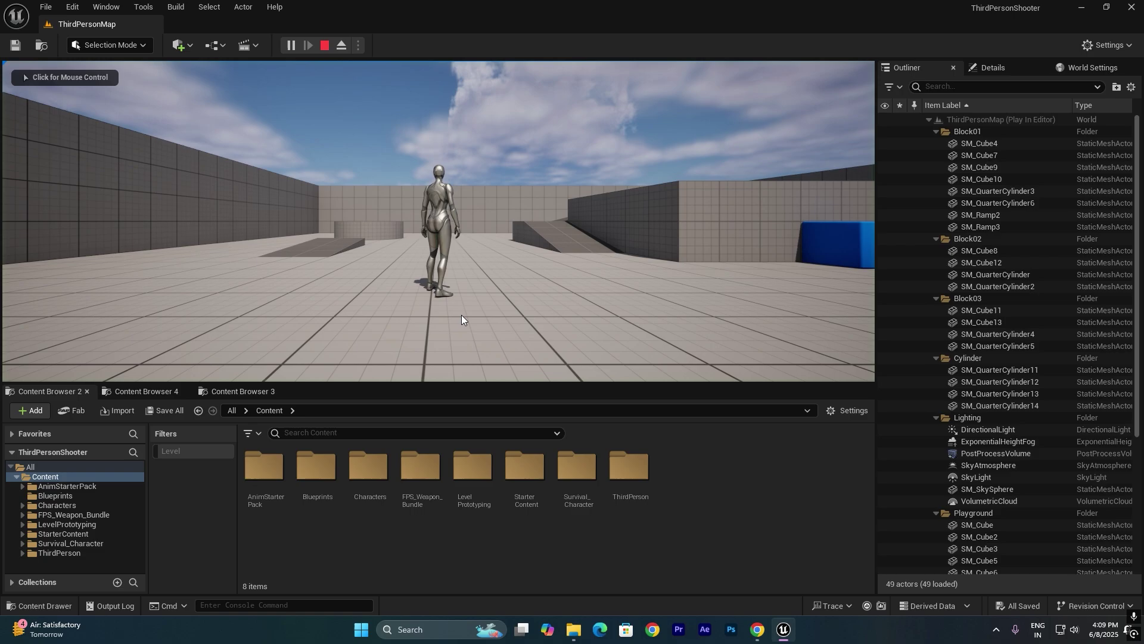
{"action": "key", "text": "w"}
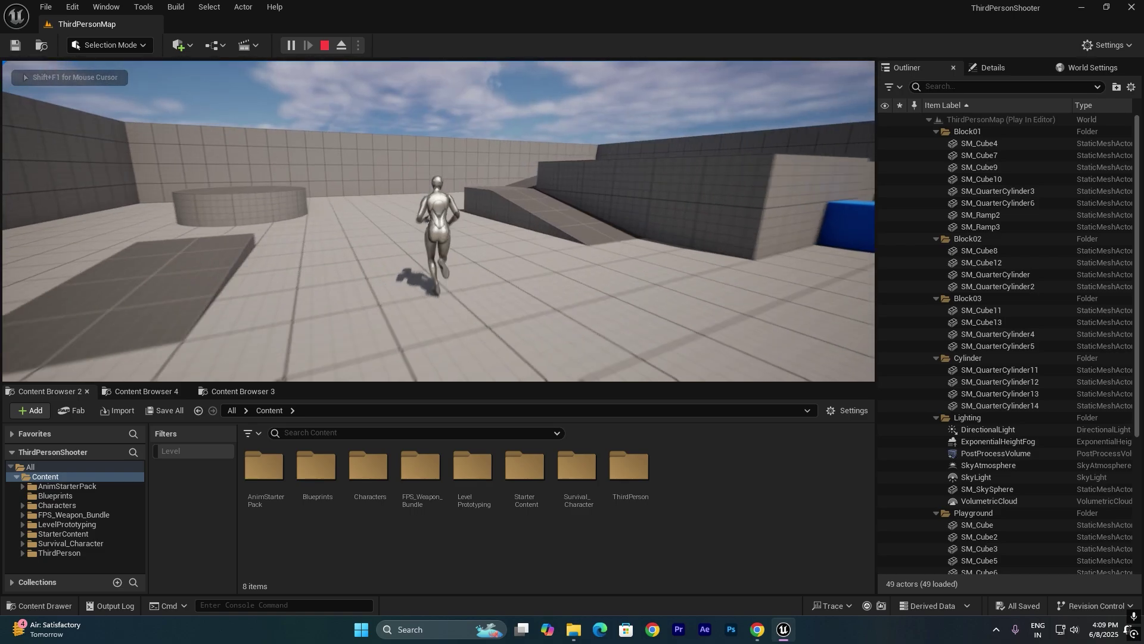
{"action": "key", "text": "Escape"}
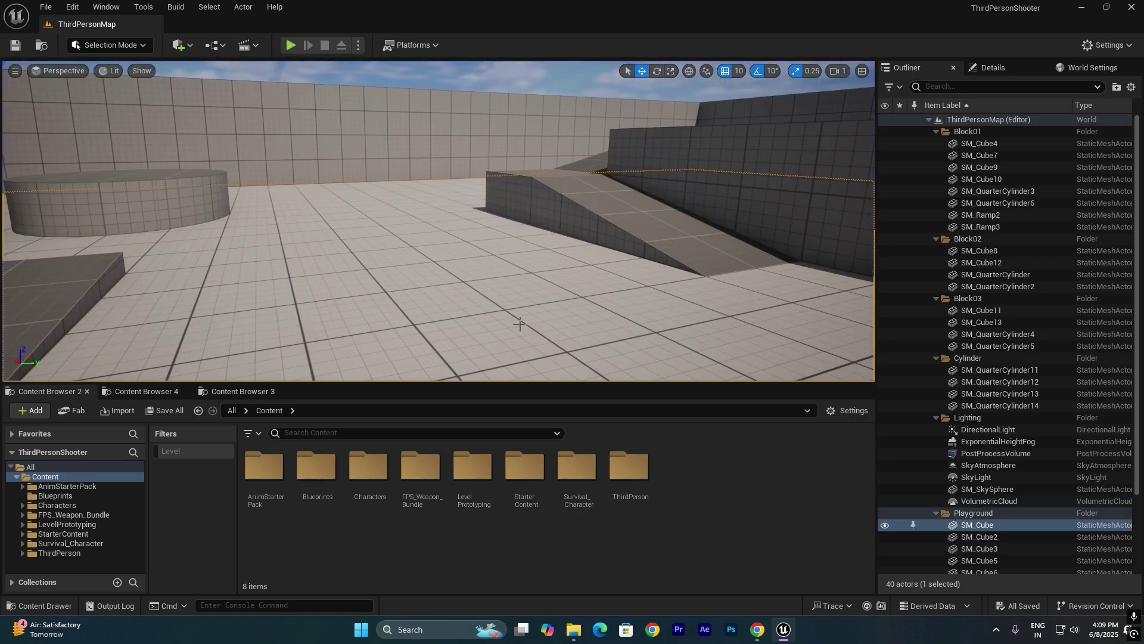
- Duplicate the third-person character blueprint in the ThirdPerson Blueprints folder and name the copy BP_Suirvival
{"action": "left_click", "coordinate": [63, 555]}
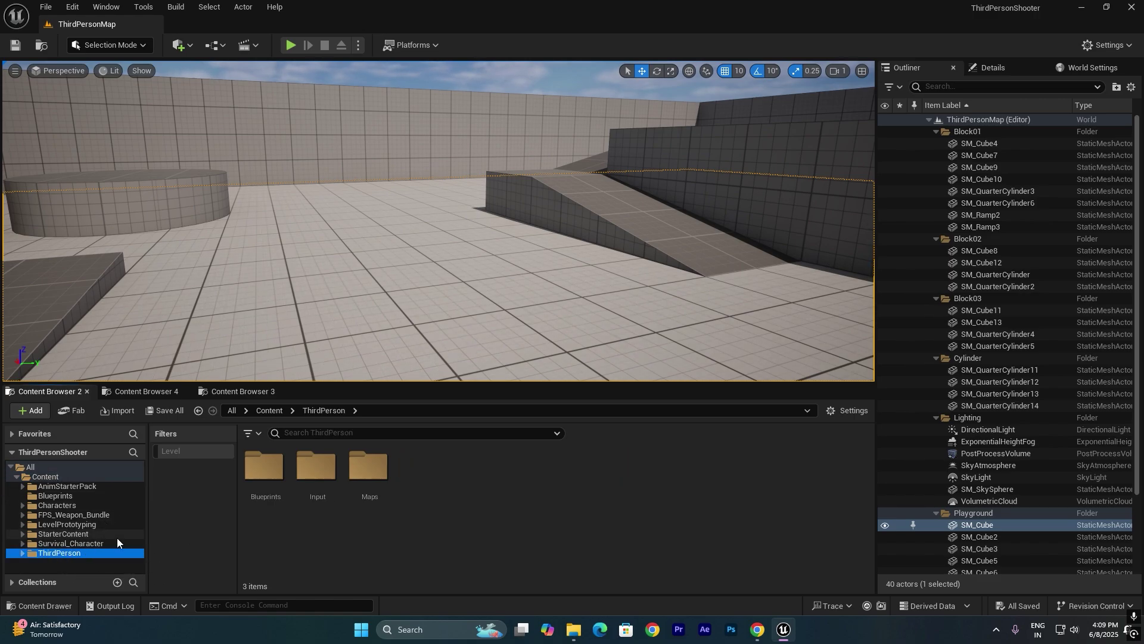
{"action": "double_click", "coordinate": [265, 473]}
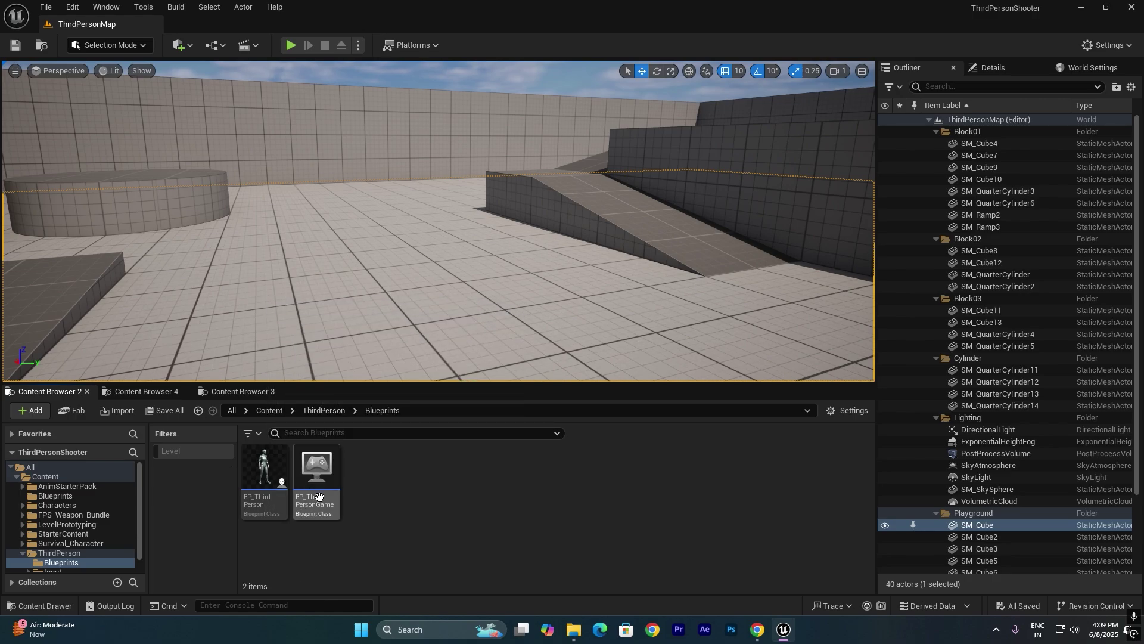
{"action": "left_click", "coordinate": [257, 477]}
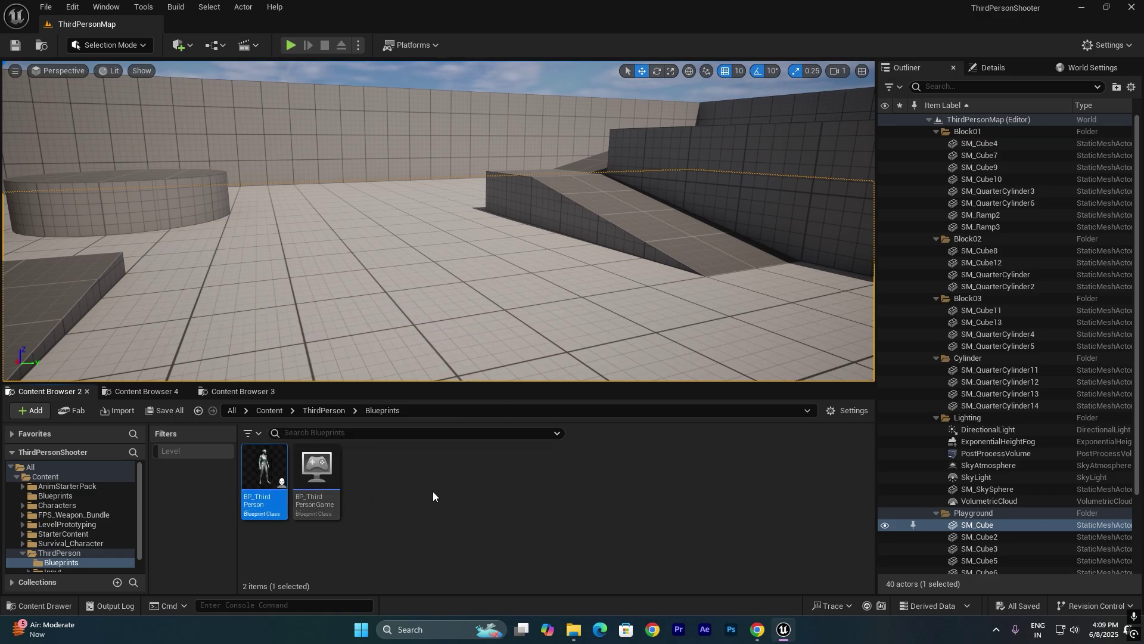
{"action": "key", "text": "ctrl+d"}
{"action": "type", "text": "ThirdPers"}
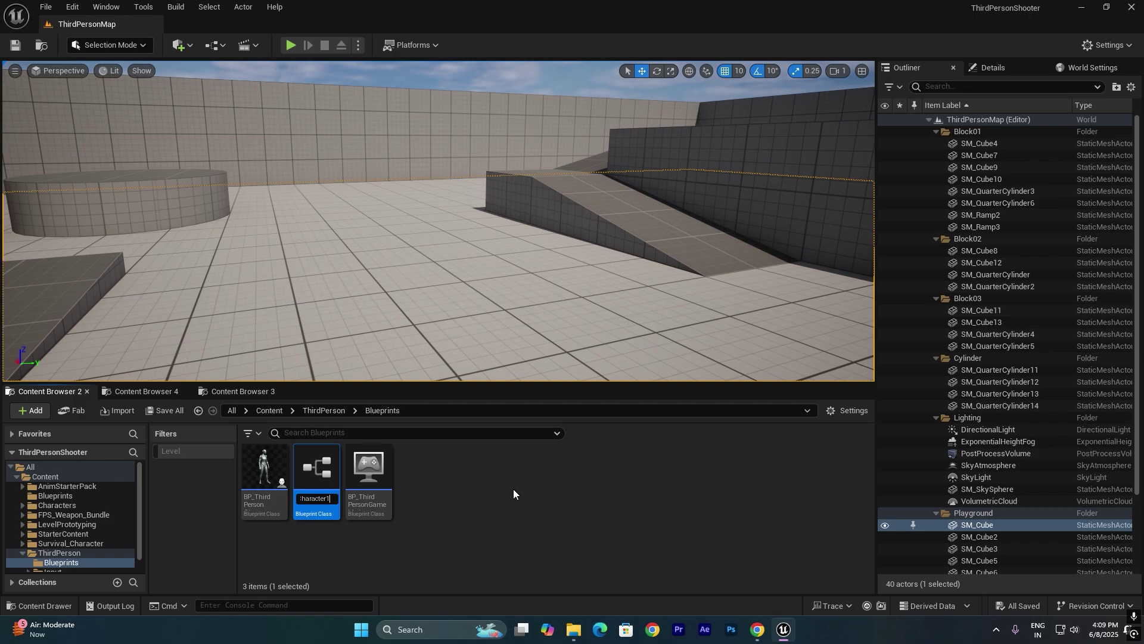
{"action": "key", "text": "BackSpace"}
{"action": "key", "text": "BackSpace"}
{"action": "key", "text": "BackSpace"}
{"action": "key", "text": "BackSpace"}
{"action": "key", "text": "BackSpace"}
{"action": "key", "text": "BackSpace"}
{"action": "key", "text": "BackSpace"}
{"action": "key", "text": "BackSpace"}
{"action": "key", "text": "BackSpace"}
{"action": "type", "text": "BP_"}
{"action": "type", "text": "Suirvival"}
{"action": "key", "text": "Return"}
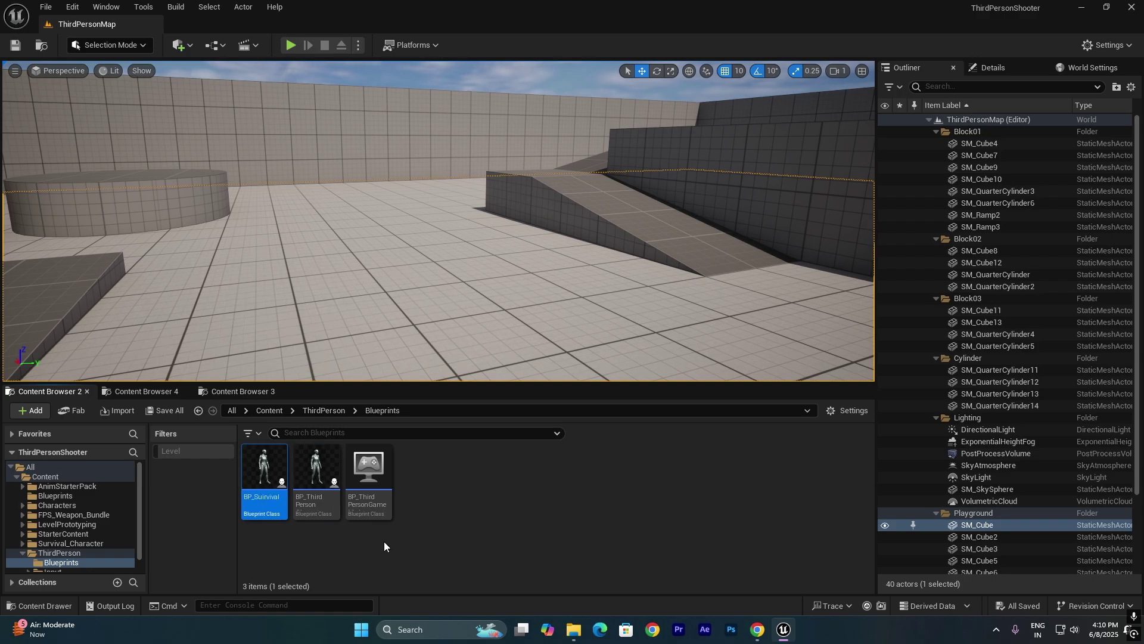
- Open the BP_Suirvival blueprint, select its Mesh component, and frame it in the blueprint's viewport
{"action": "double_click", "coordinate": [274, 492]}
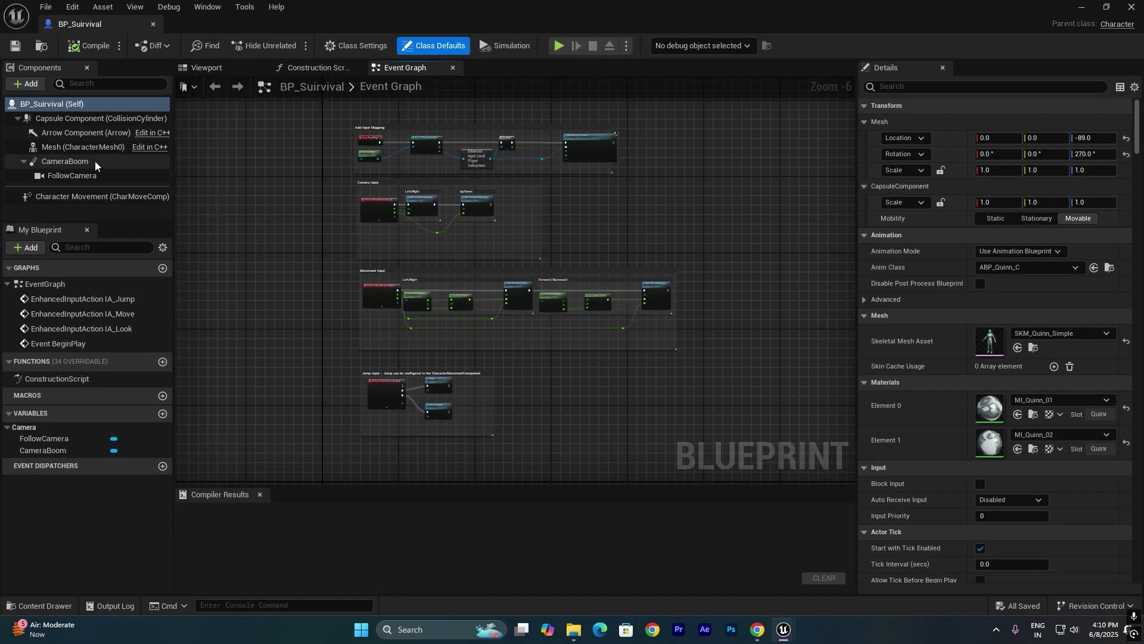
{"action": "left_click", "coordinate": [77, 150]}
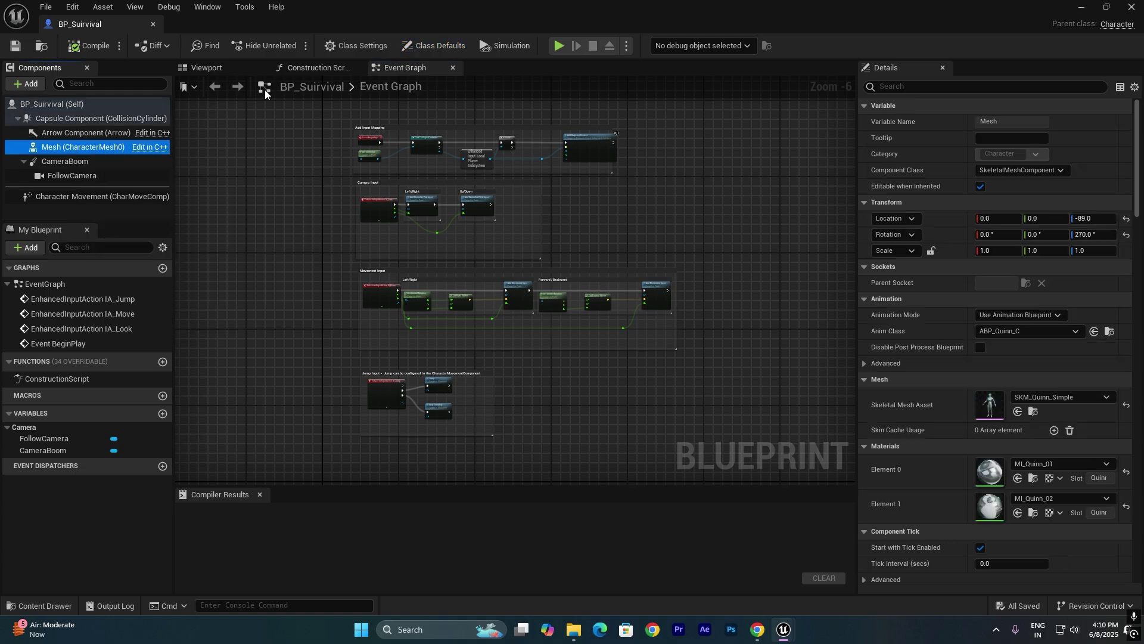
{"action": "left_click", "coordinate": [205, 72]}
{"action": "right_click_drag", "start_coordinate": [513, 280], "coordinate": [471, 286]}
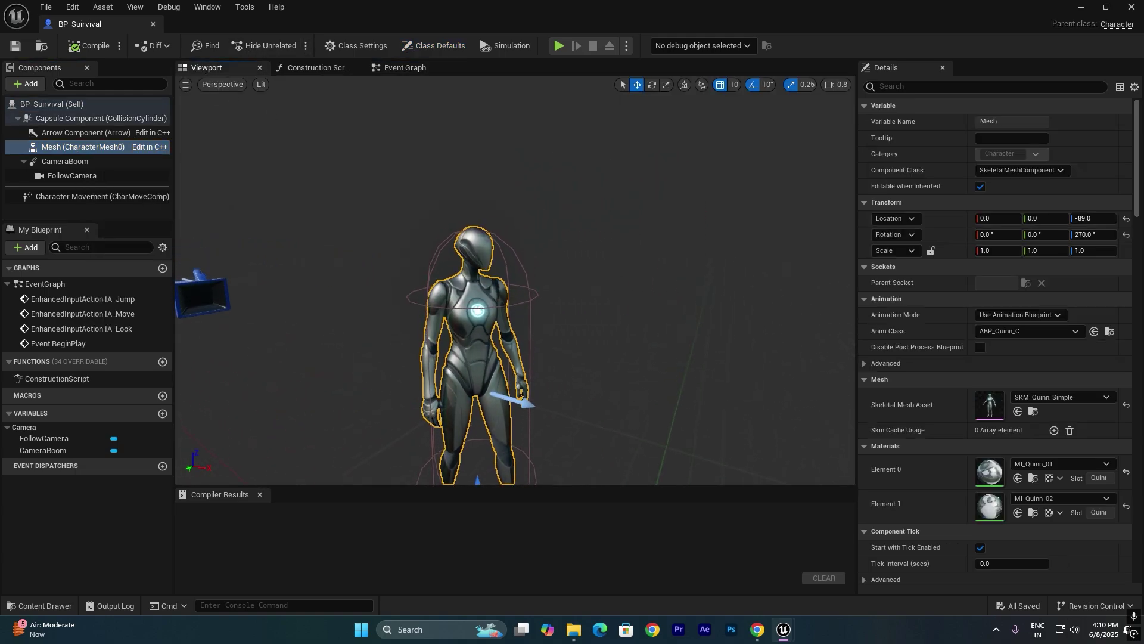
{"action": "scroll", "coordinate": [512, 310], "scroll_direction": "down", "scroll_amount": 3}
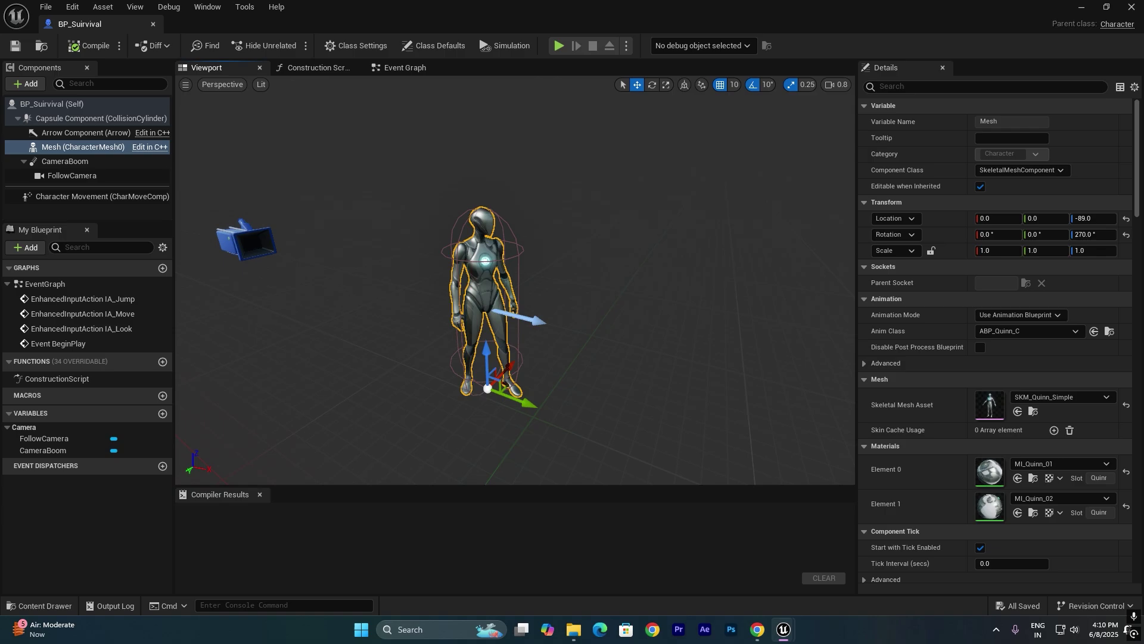
{"action": "key", "text": "f"}
- Dock the BP_Suirvival editor beside ThirdPersonMap and return to the blueprint after checking the level
{"action": "left_click_drag", "start_coordinate": [80, 24], "coordinate": [123, 23]}
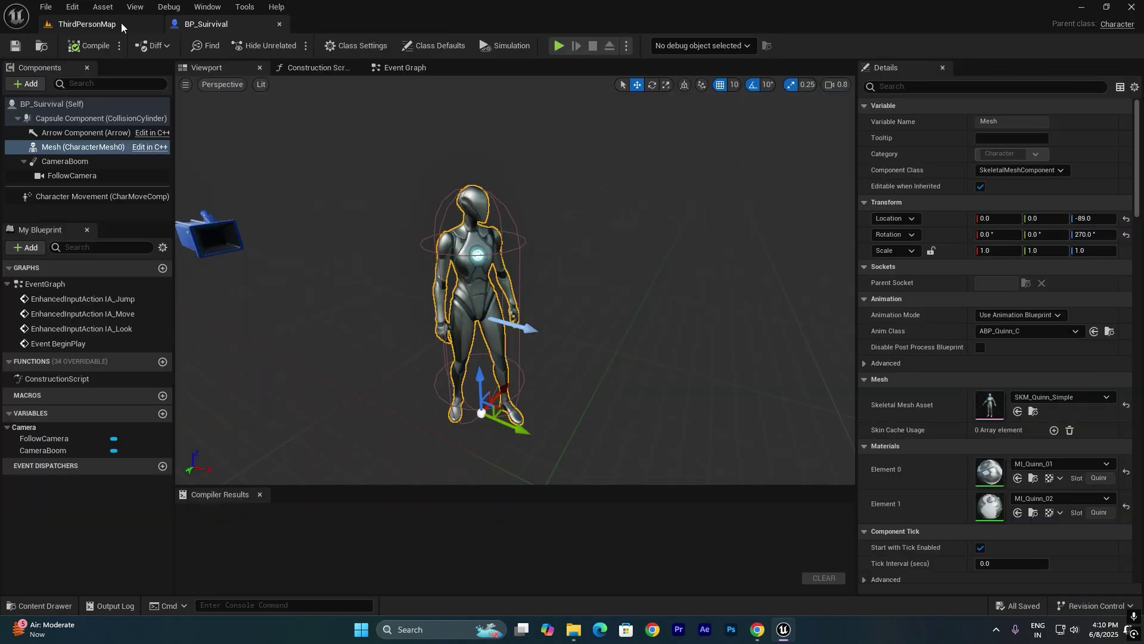
{"action": "left_click", "coordinate": [122, 23]}
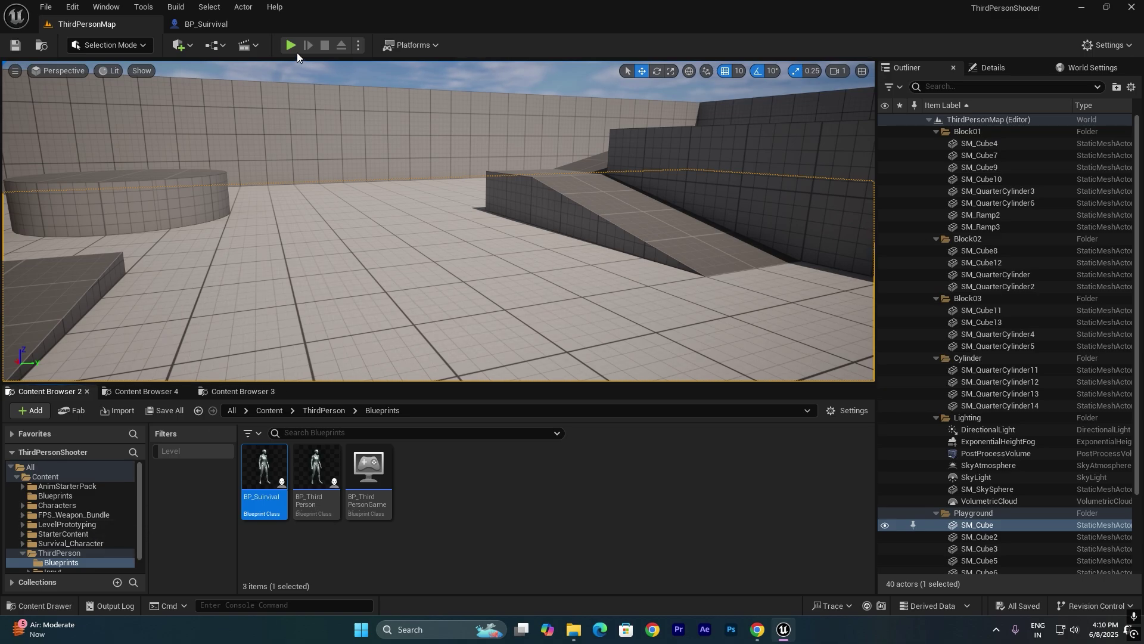
{"action": "left_click", "coordinate": [226, 23]}
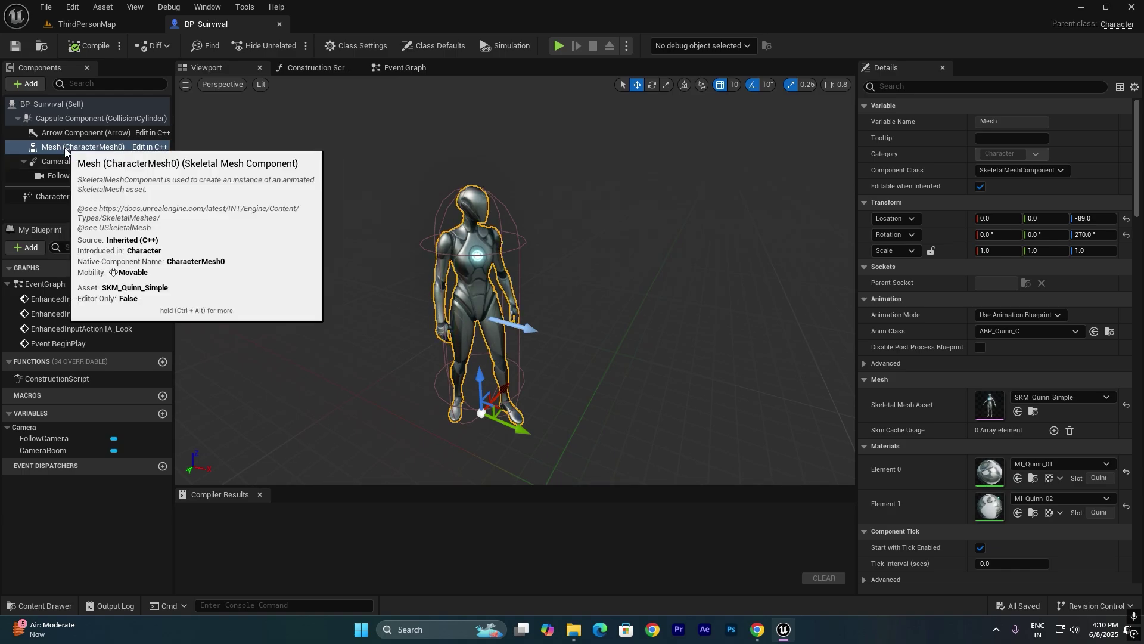
- Set the Mesh component's Skeletal Mesh Asset to SK_Survival_Character, searching for "surv", and compile the blueprint
{"action": "left_click", "coordinate": [1048, 400]}
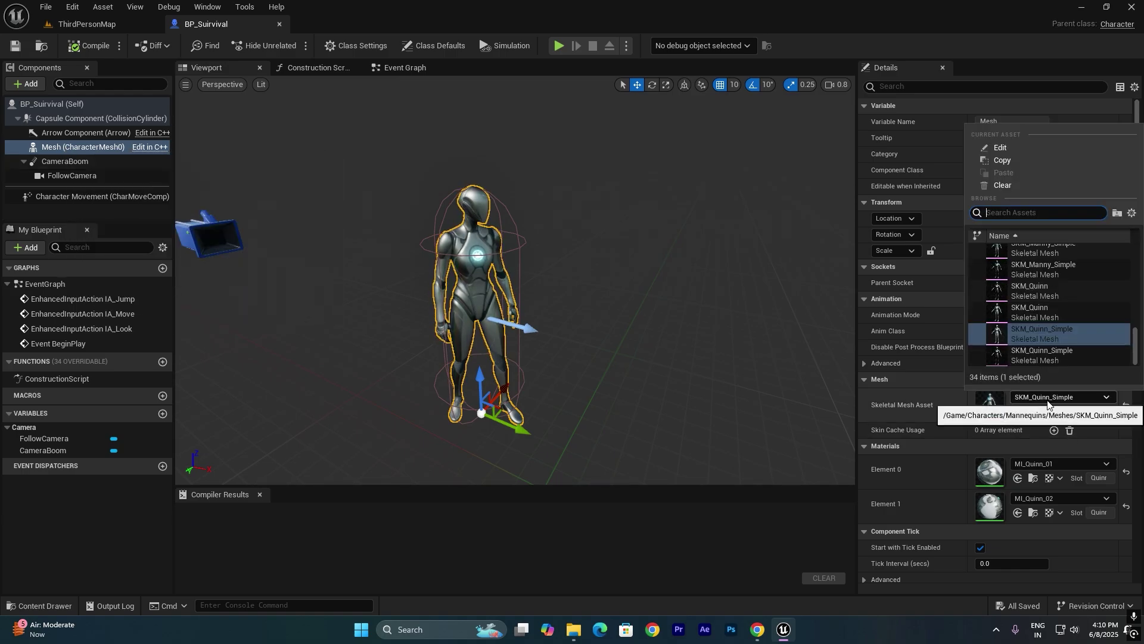
{"action": "type", "text": "sur"}
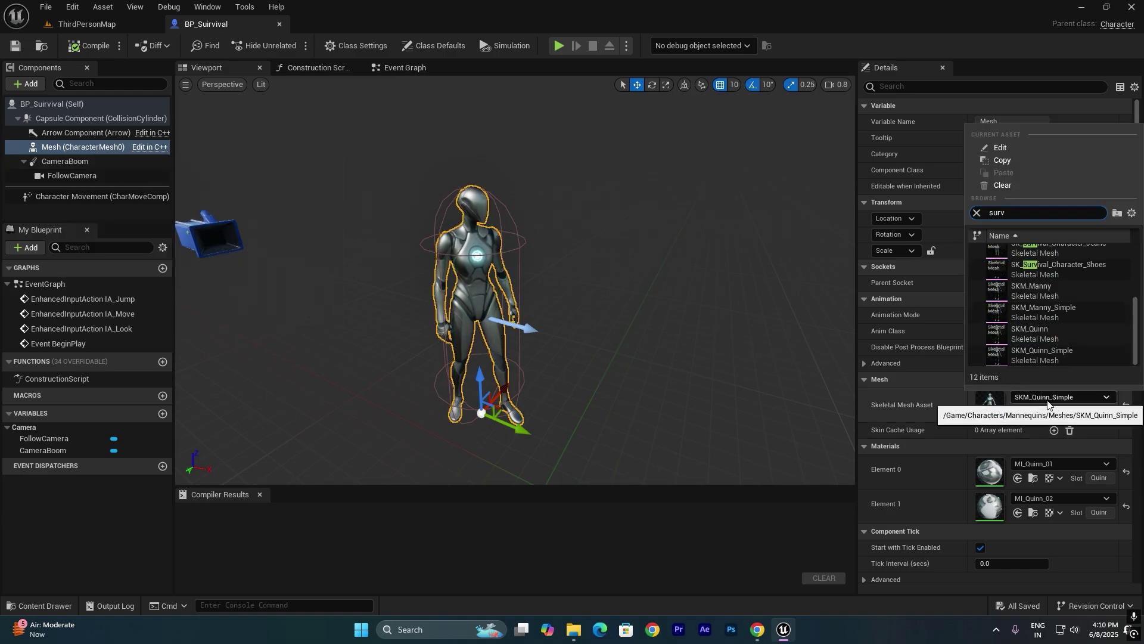
{"action": "type", "text": "v"}
{"action": "scroll", "coordinate": [1098, 279], "scroll_direction": "up", "scroll_amount": 3}
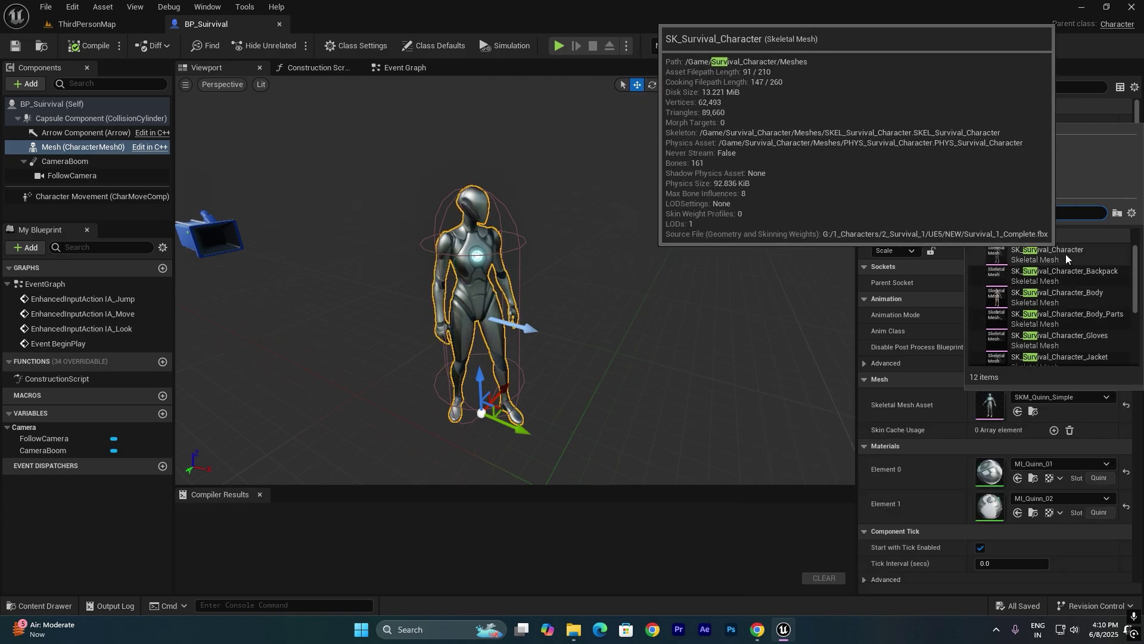
{"action": "left_click", "coordinate": [1065, 254]}
{"action": "right_click_drag", "start_coordinate": [574, 283], "coordinate": [473, 226]}
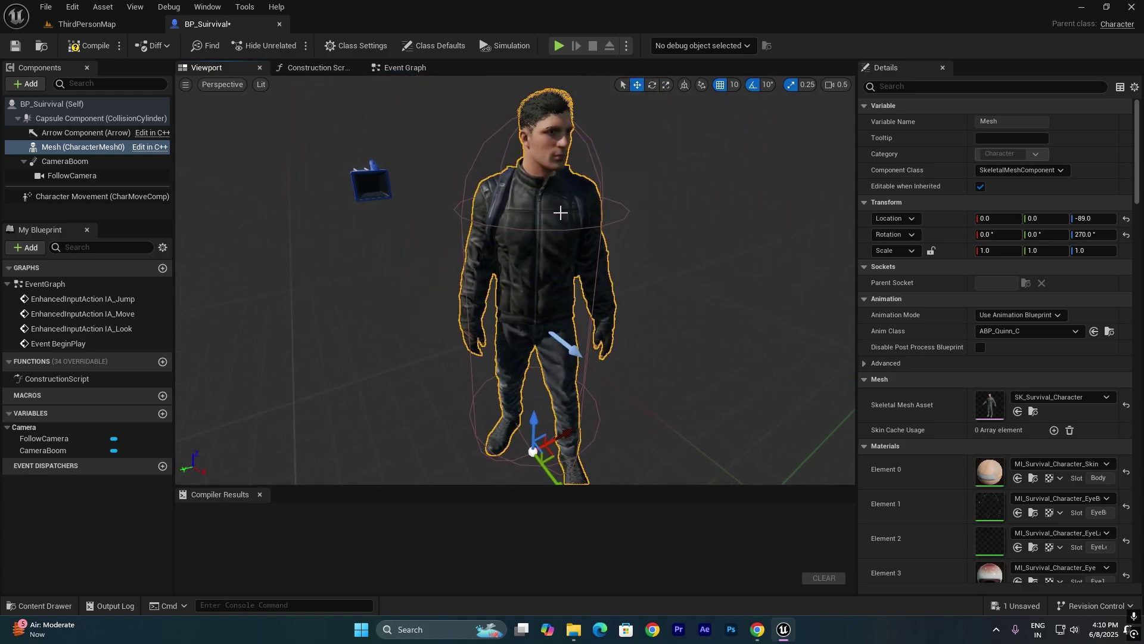
{"action": "left_click", "coordinate": [89, 45]}
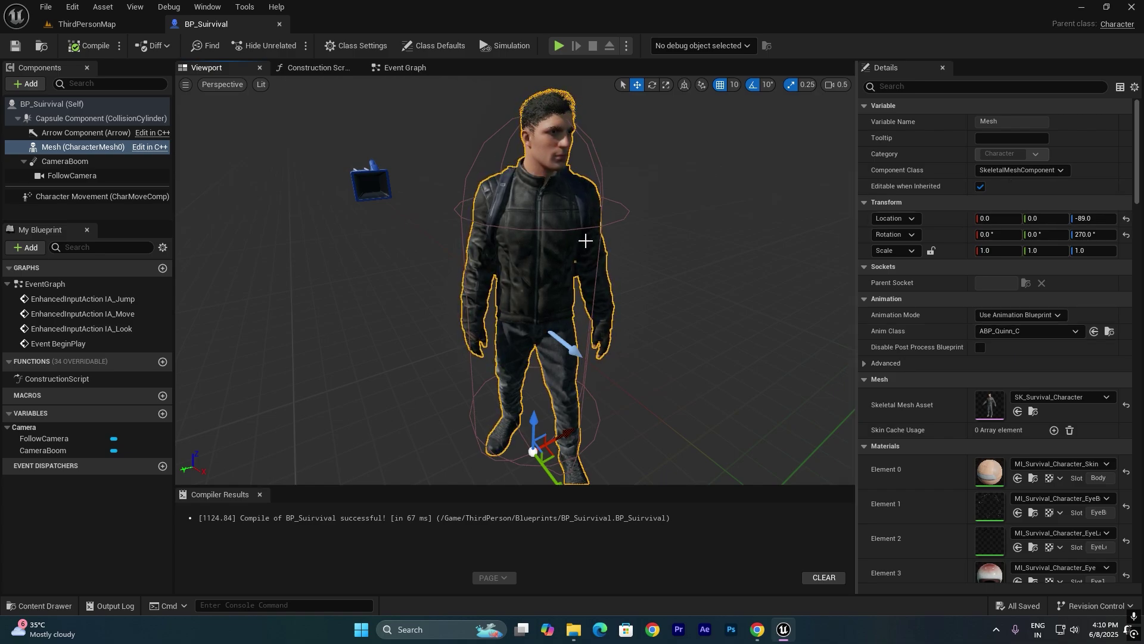
- Play-test ThirdPersonMap in full screen to check which character spawns, then stop and restore the editor layout
{"action": "left_click", "coordinate": [101, 25]}
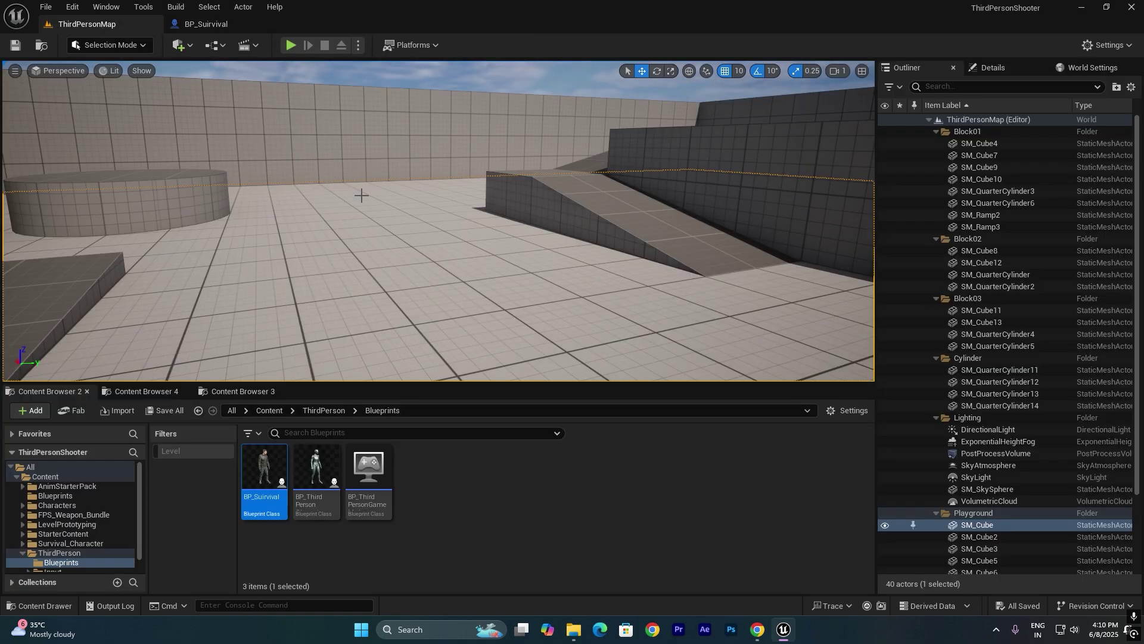
{"action": "key", "text": "F11"}
{"action": "key", "text": "alt+p"}
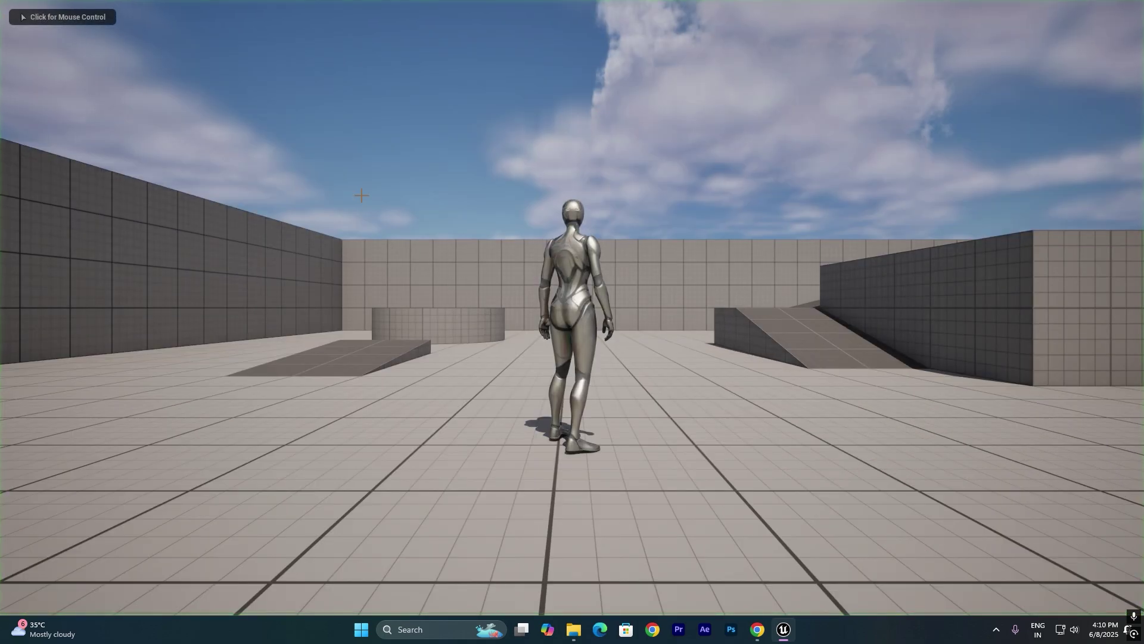
{"action": "key", "text": "w"}
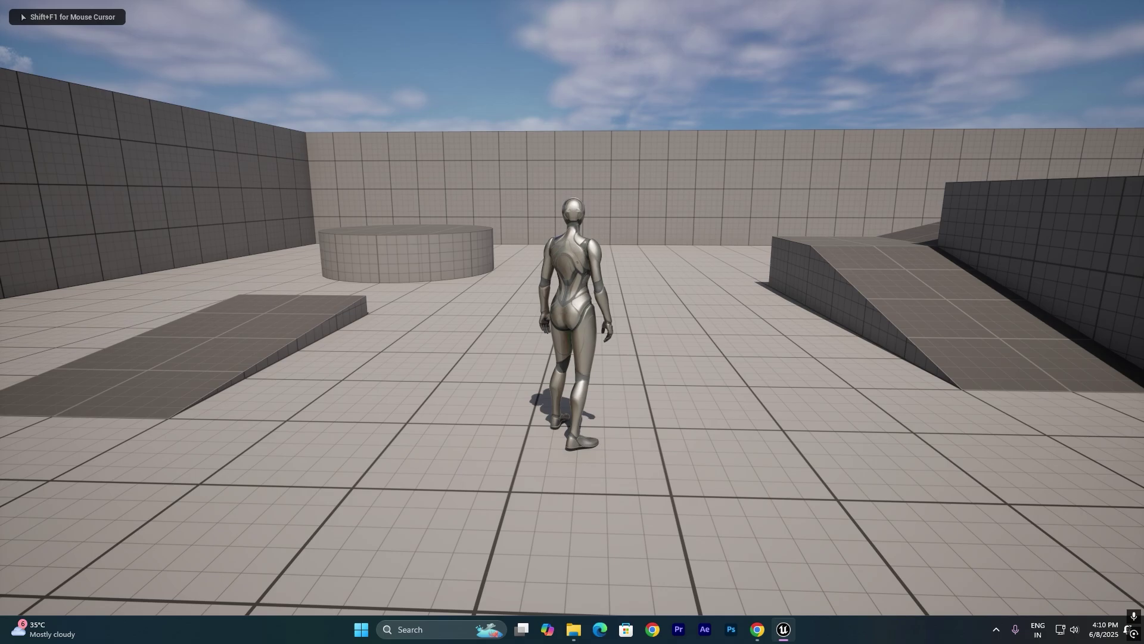
{"action": "key", "text": "Escape"}
{"action": "key", "text": "F11"}
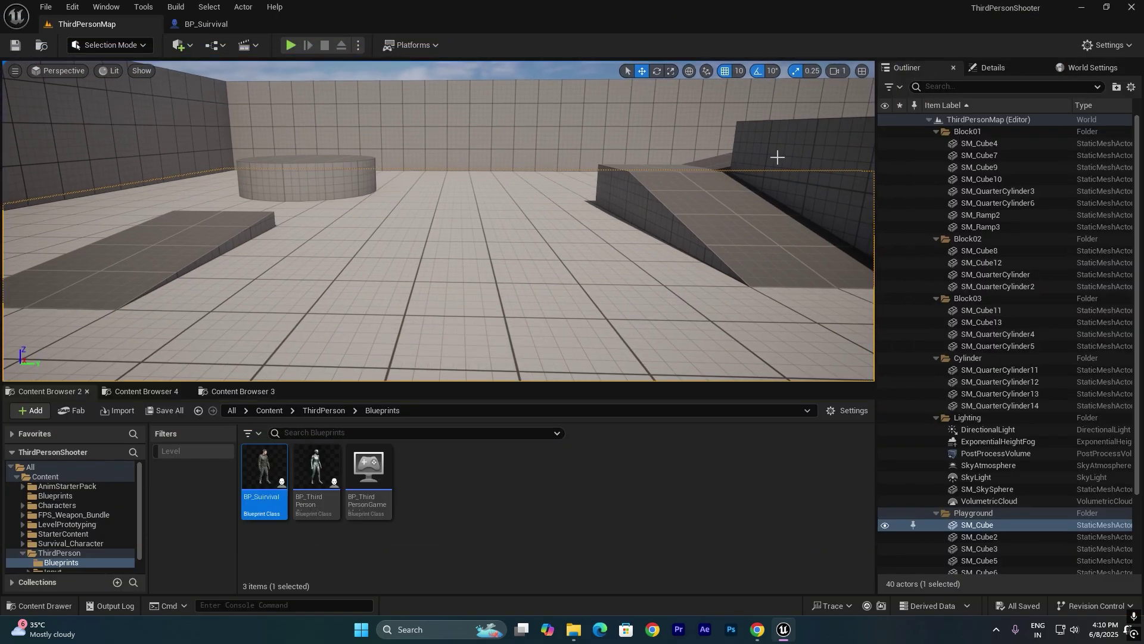
- Set the game mode's Default Pawn Class to BP_Suirvival in the World Settings of ThirdPersonMap
{"action": "left_click", "coordinate": [1092, 70]}
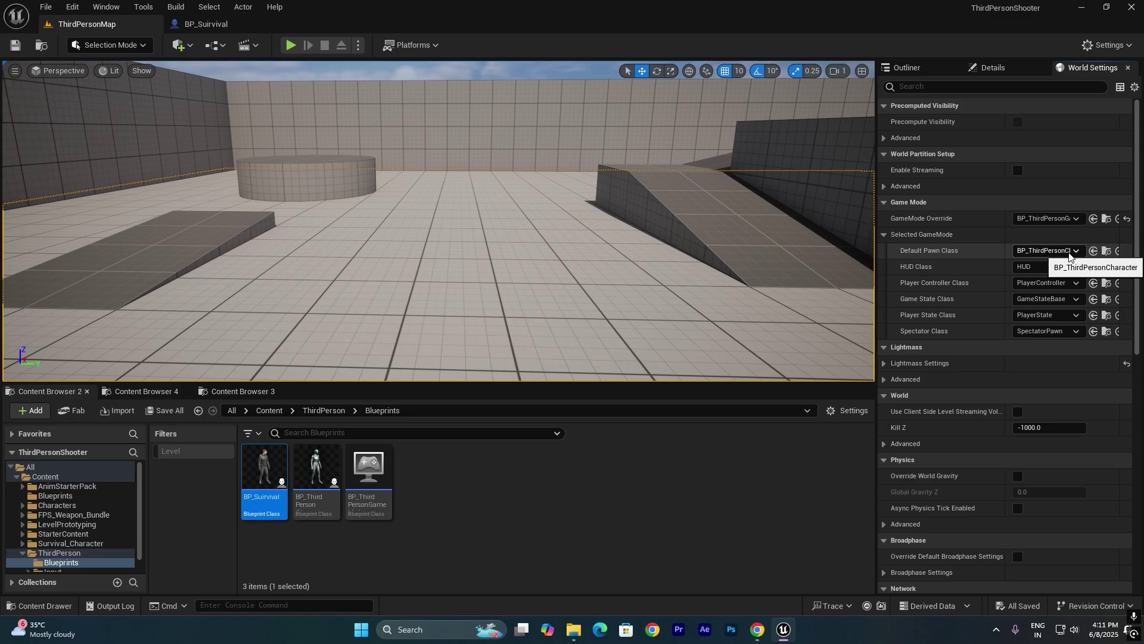
{"action": "left_click", "coordinate": [317, 482]}
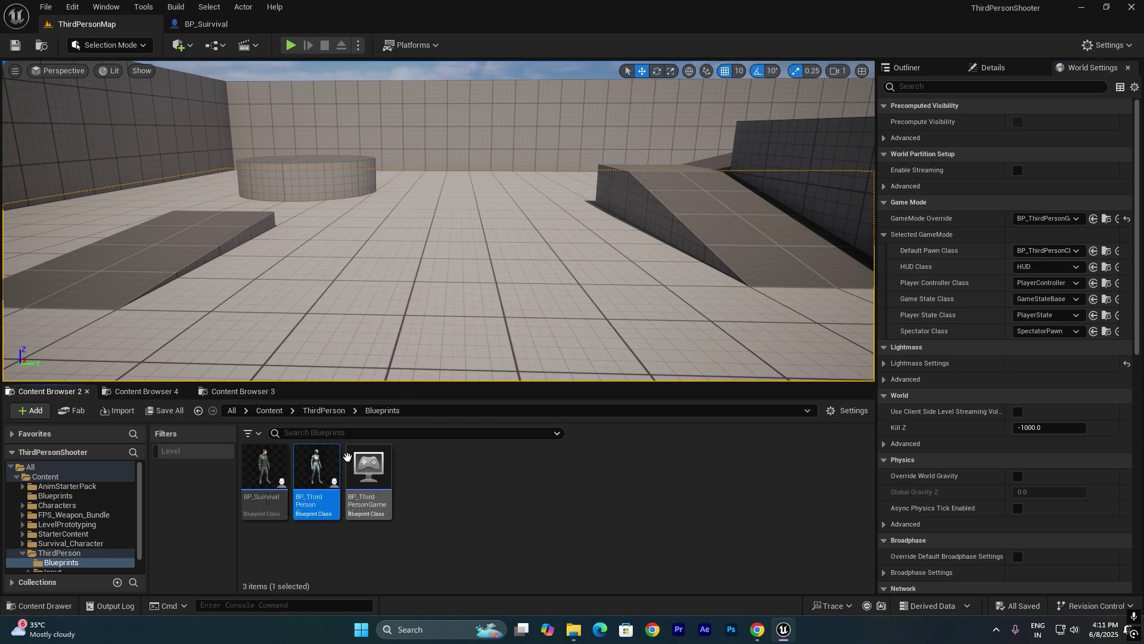
{"action": "left_click", "coordinate": [264, 474]}
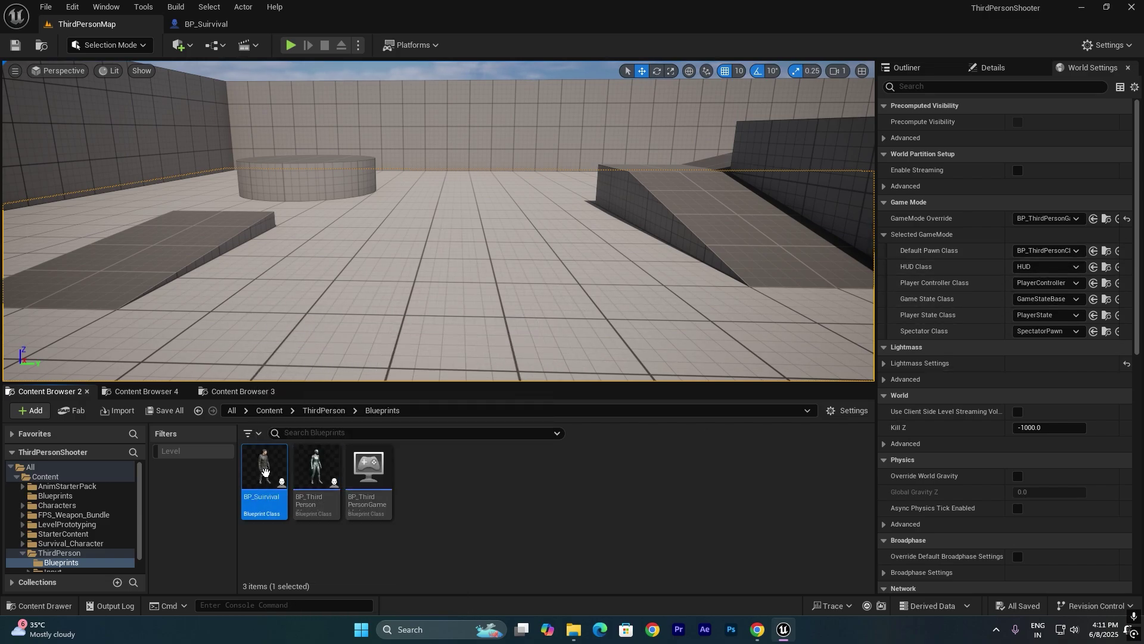
{"action": "left_click", "coordinate": [1048, 251]}
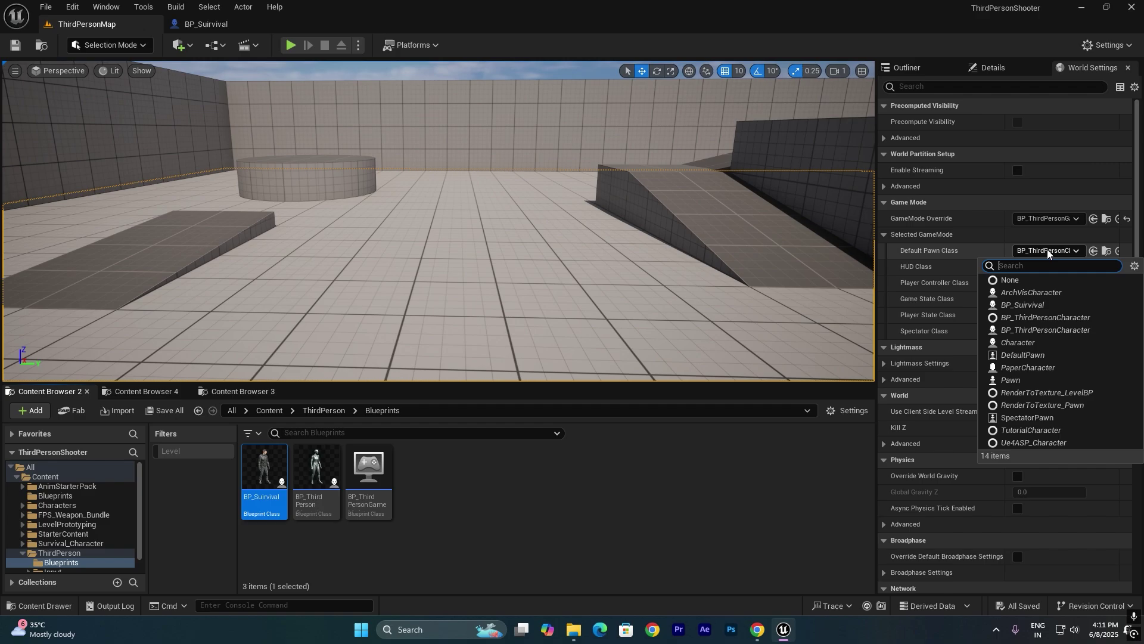
{"action": "left_click", "coordinate": [1023, 304]}
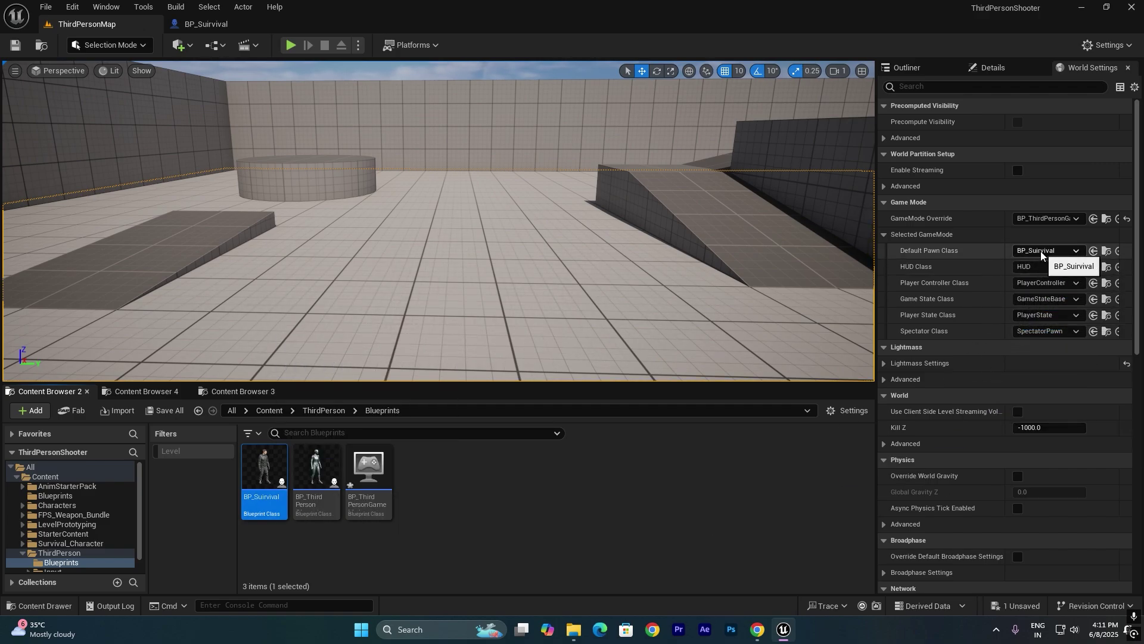
- Save the Default Pawn Class change and play-test ThirdPersonMap in full screen, running and jumping with the survival character, and return to the editor
{"action": "key", "text": "ctrl+s"}
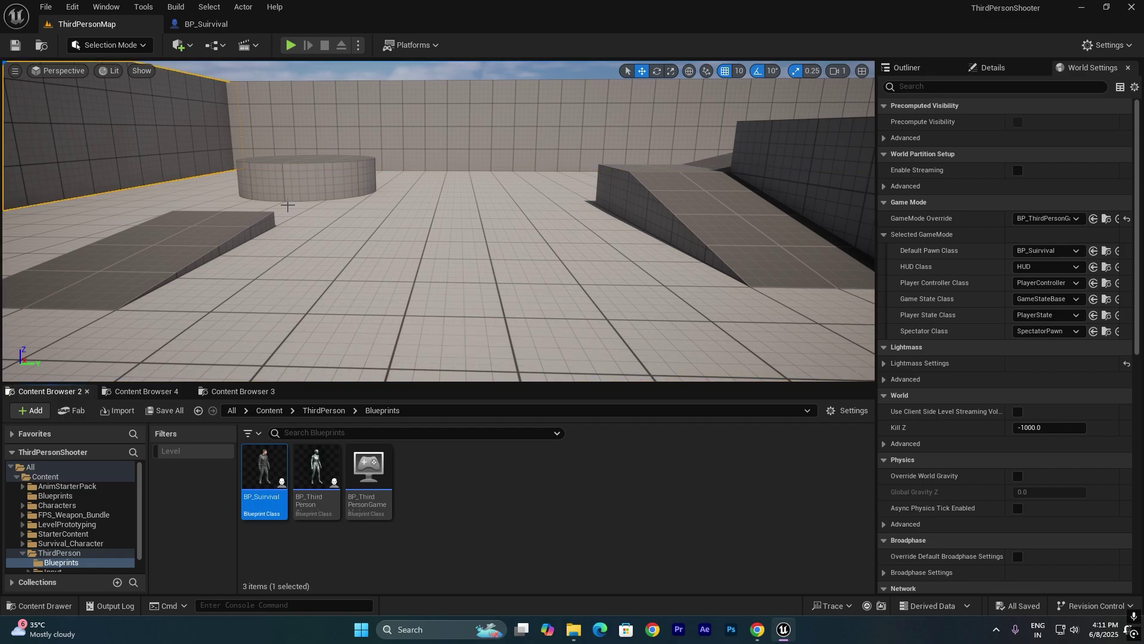
{"action": "key", "text": "F11"}
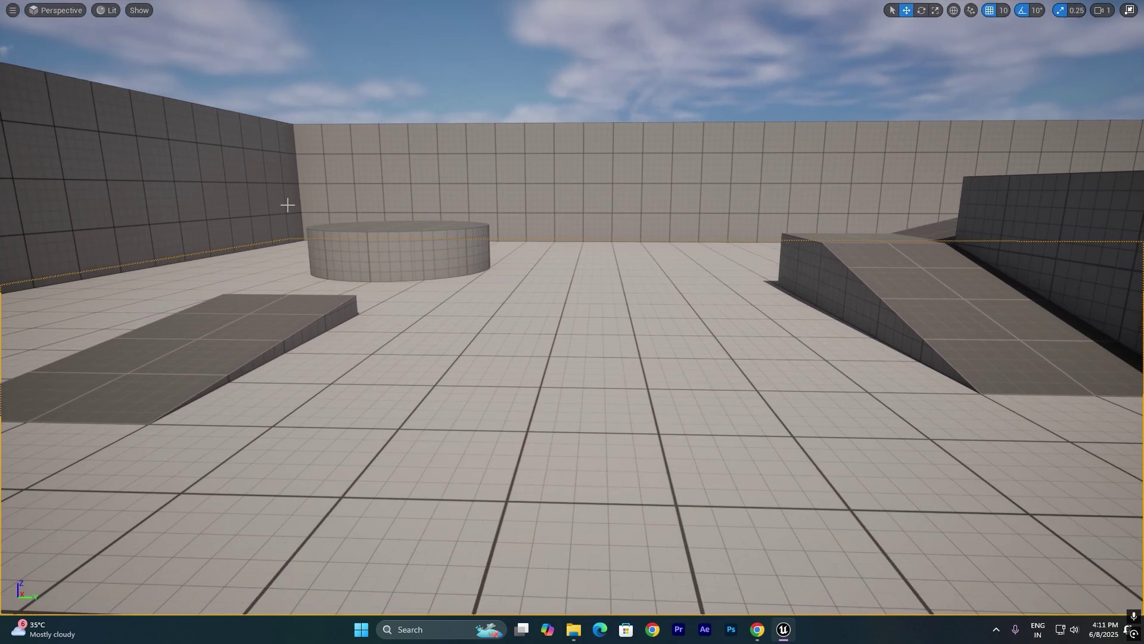
{"action": "key", "text": "alt+p"}
{"action": "key", "text": "w"}
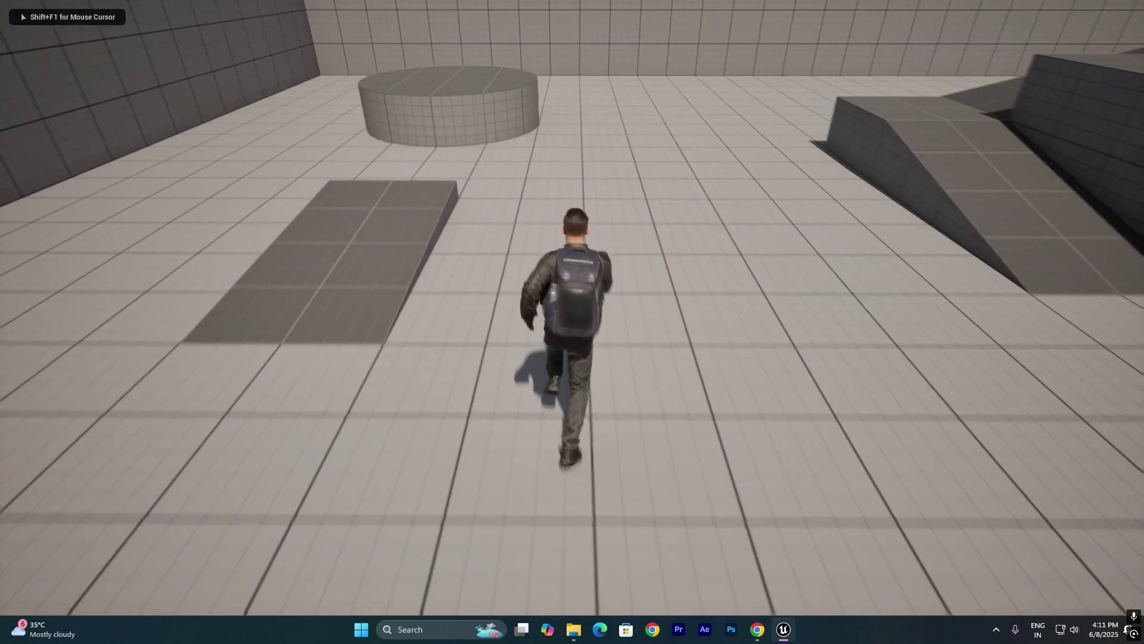
{"action": "key", "text": "s"}
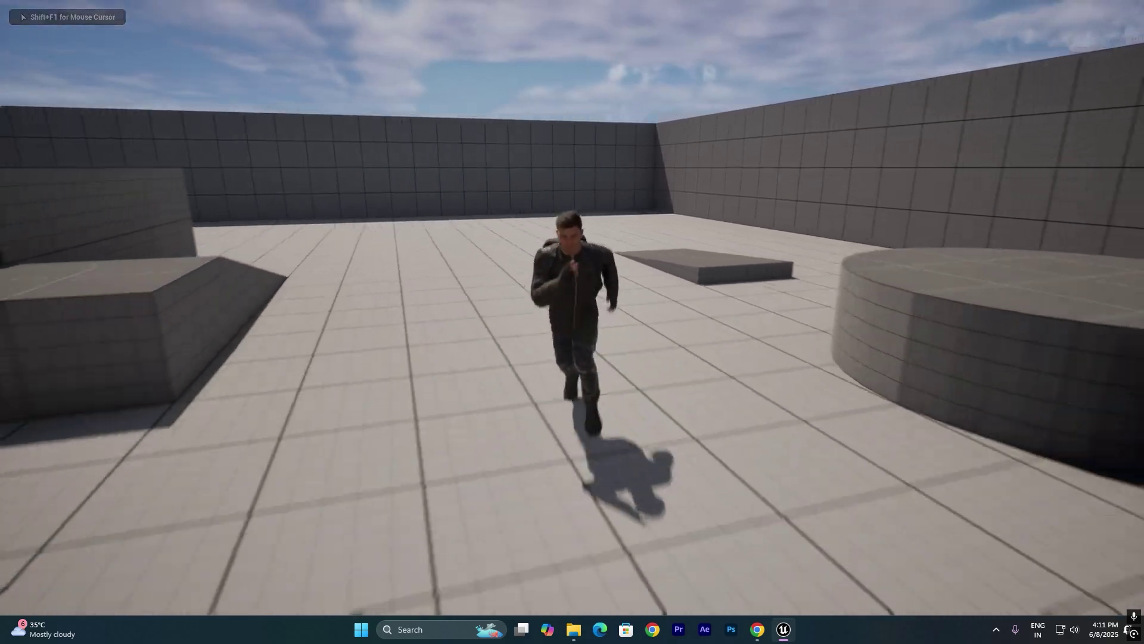
{"action": "key", "text": "d"}
{"action": "key", "text": "w"}
{"action": "key", "text": "space"}
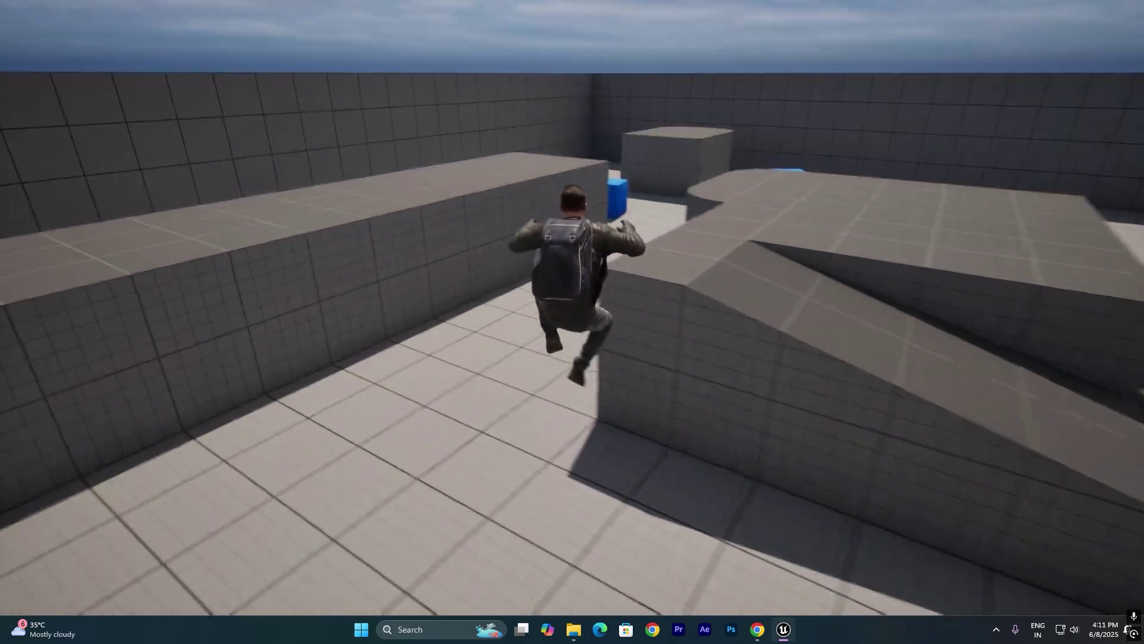
{"action": "key", "text": "space"}
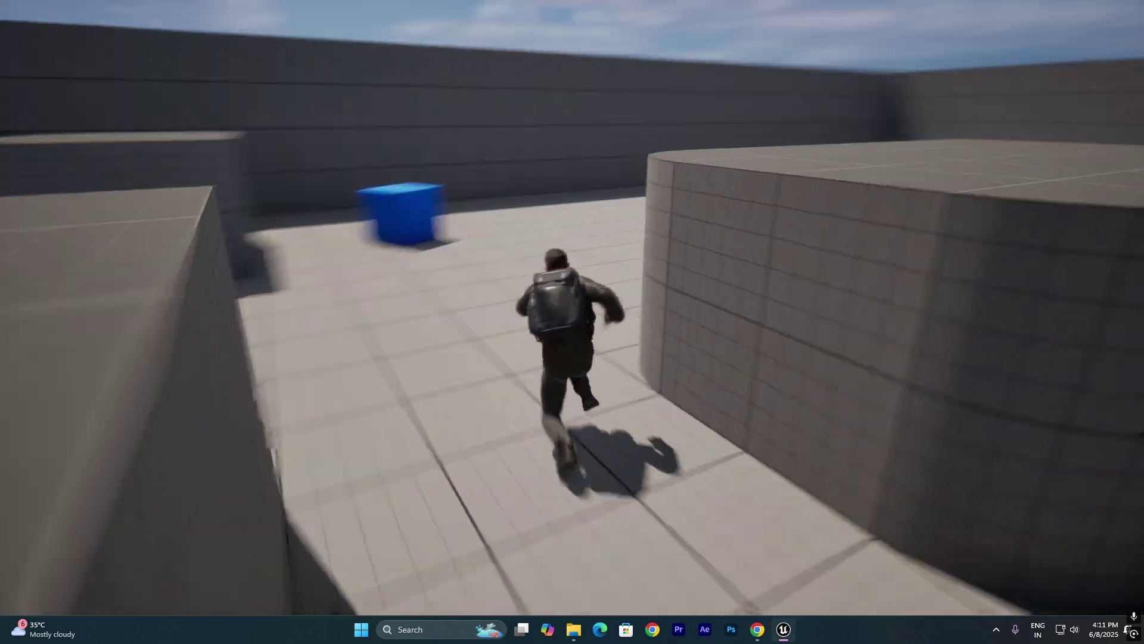
{"action": "key", "text": "a"}
{"action": "key", "text": "space"}
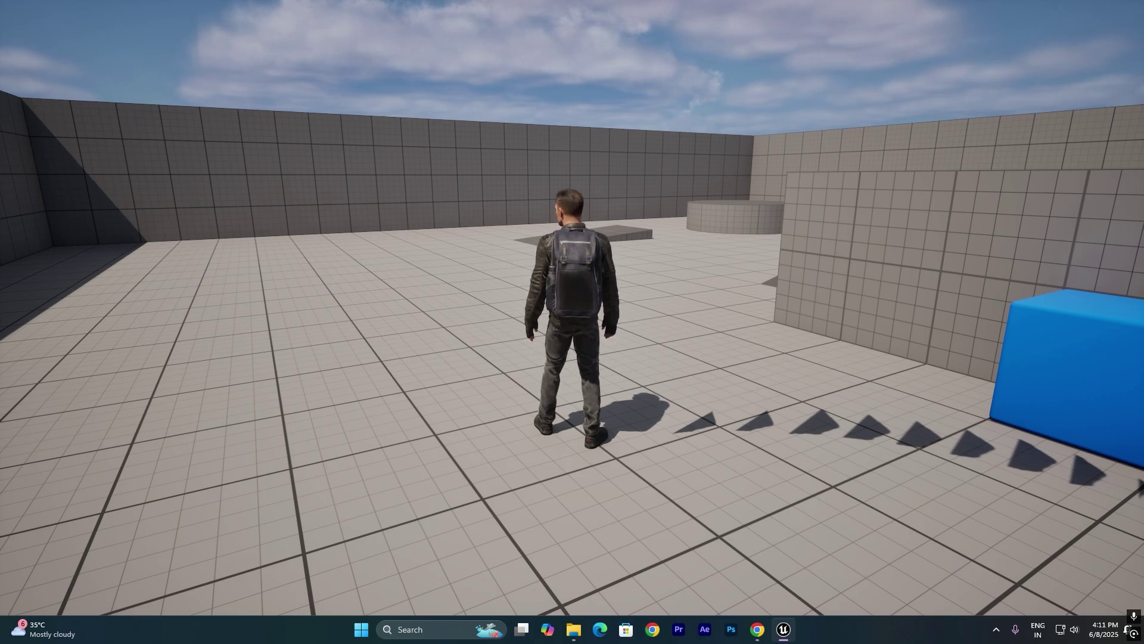
{"action": "key", "text": "shift+F1"}
{"action": "key", "text": "F11"}
{"action": "key", "text": "Escape"}
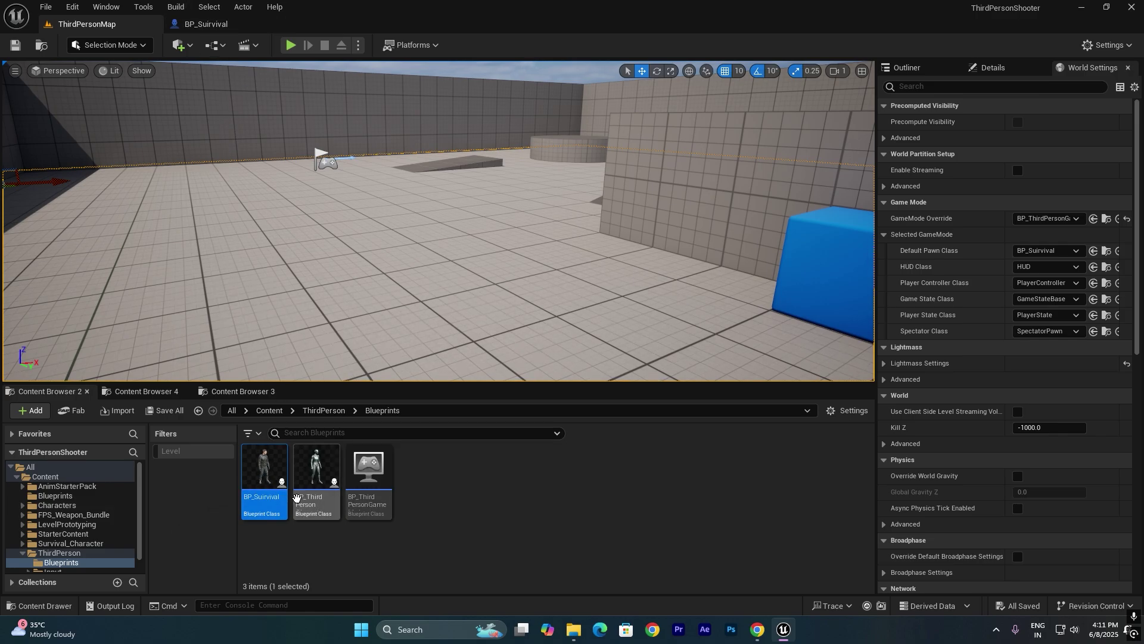
- Check the Mesh's Anim Class in BP_Suirvival, and set ThirdPersonMap's Default Pawn Class back to BP_ThirdPersonCharacter
{"action": "left_click", "coordinate": [202, 24]}
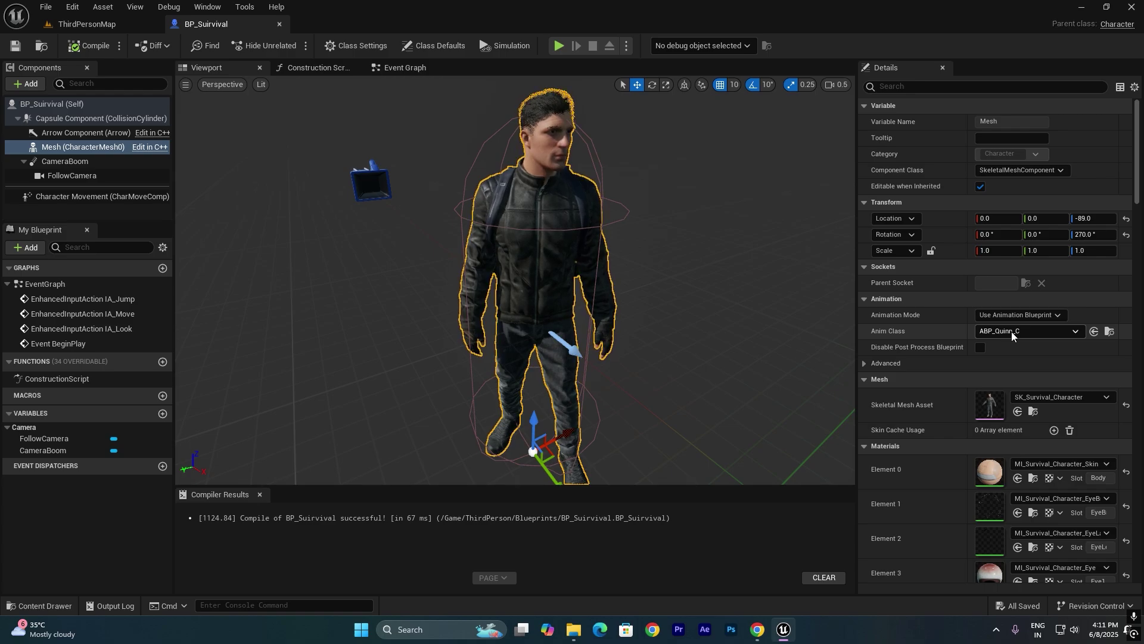
{"action": "left_click", "coordinate": [101, 26]}
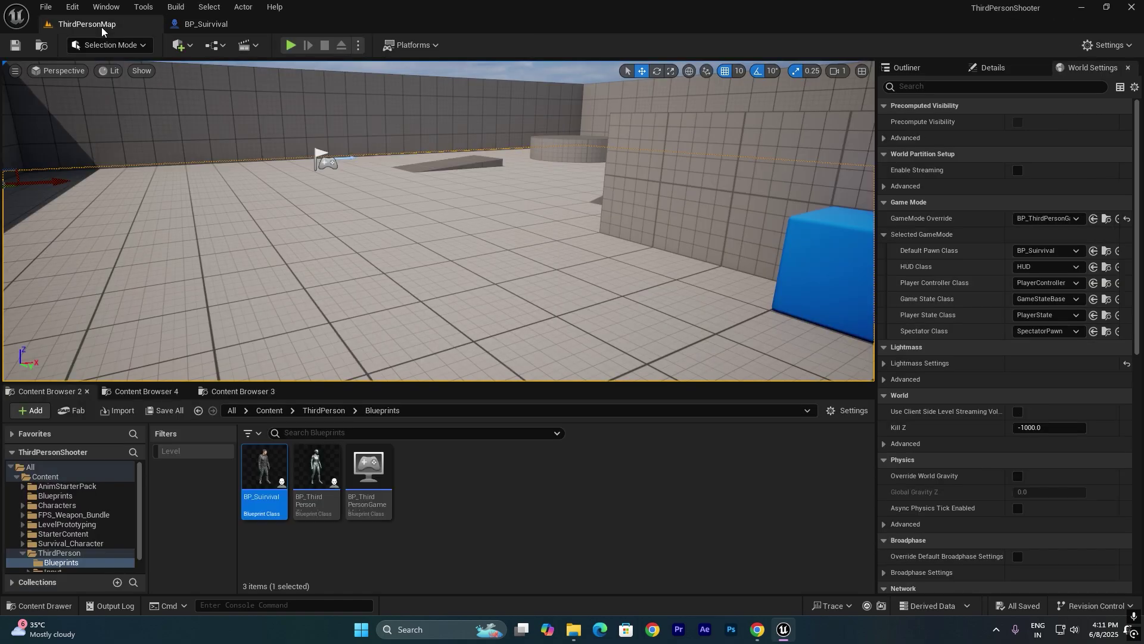
{"action": "right_click_drag", "start_coordinate": [297, 305], "coordinate": [459, 309]}
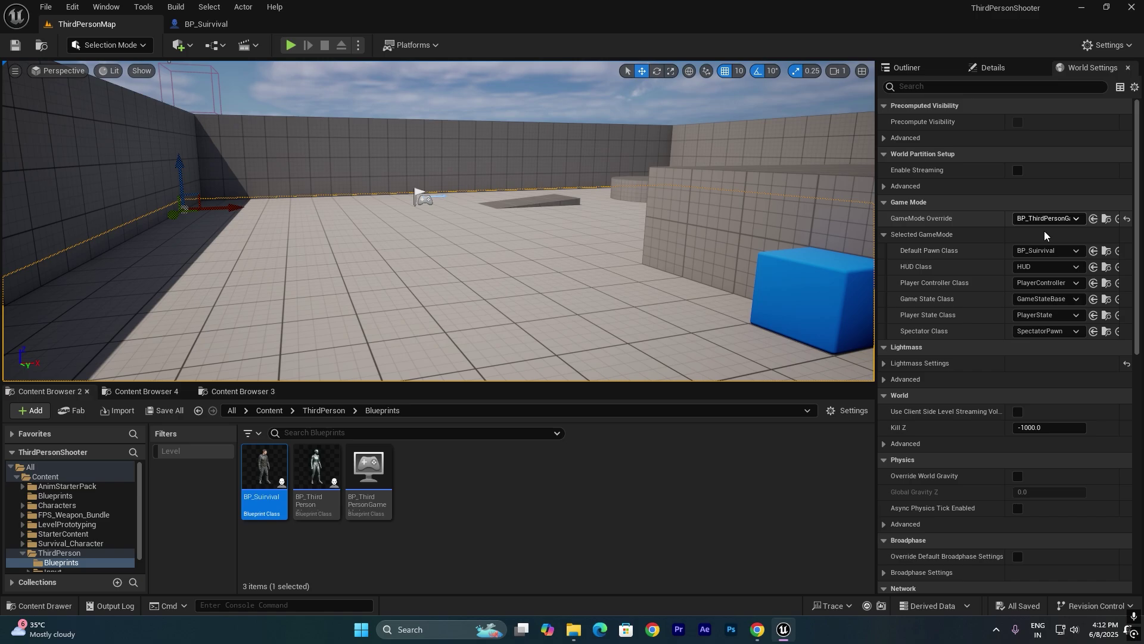
{"action": "left_click_drag", "start_coordinate": [316, 469], "coordinate": [1058, 251]}
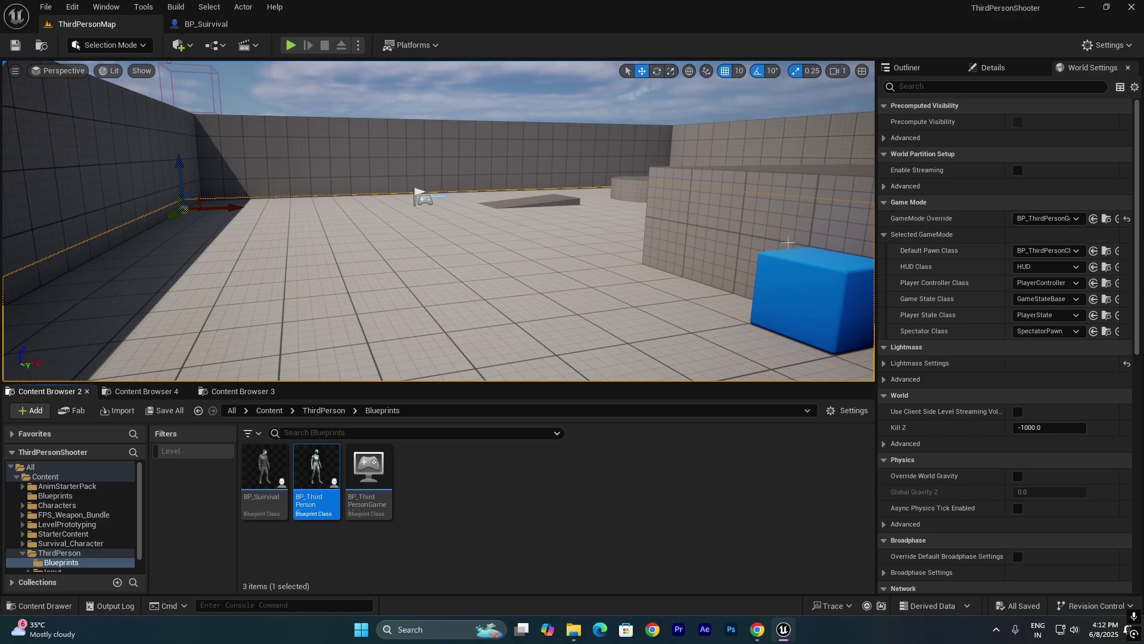
{"action": "left_click", "coordinate": [265, 469]}
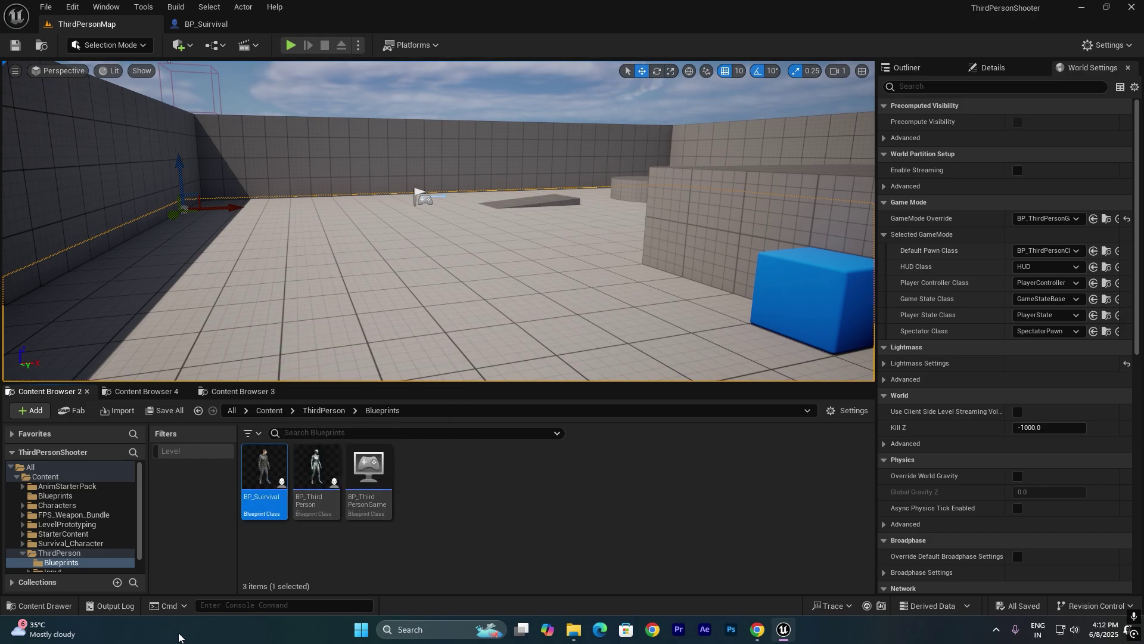
- Try to add a folder named Blueprints under Content and open the Blueprints folder there
{"action": "left_click", "coordinate": [68, 477]}
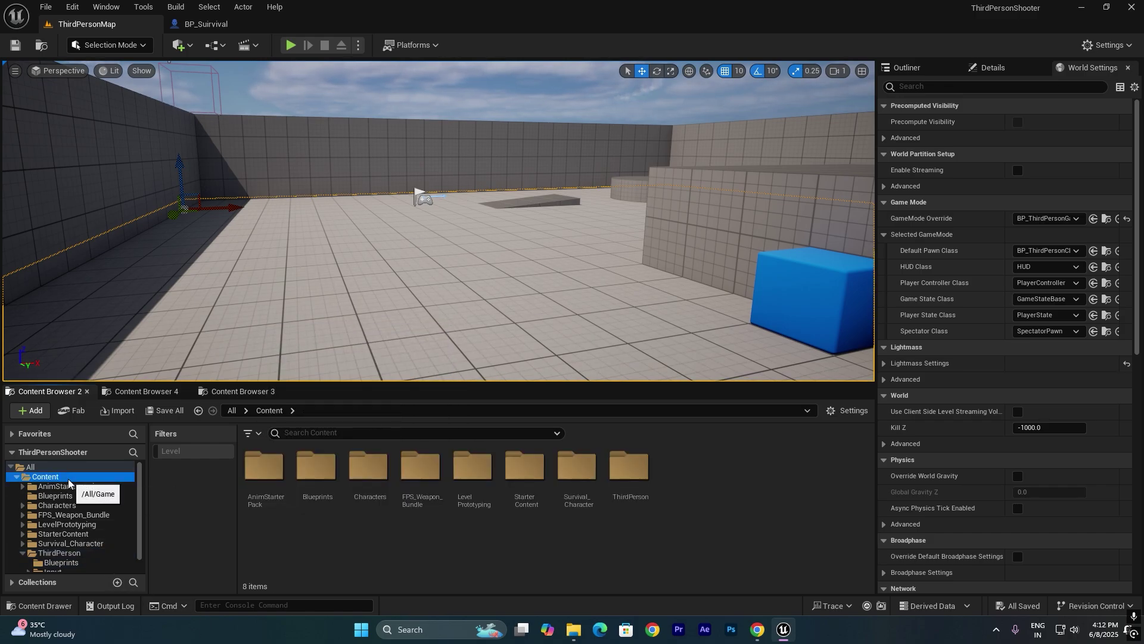
{"action": "right_click", "coordinate": [66, 478]}
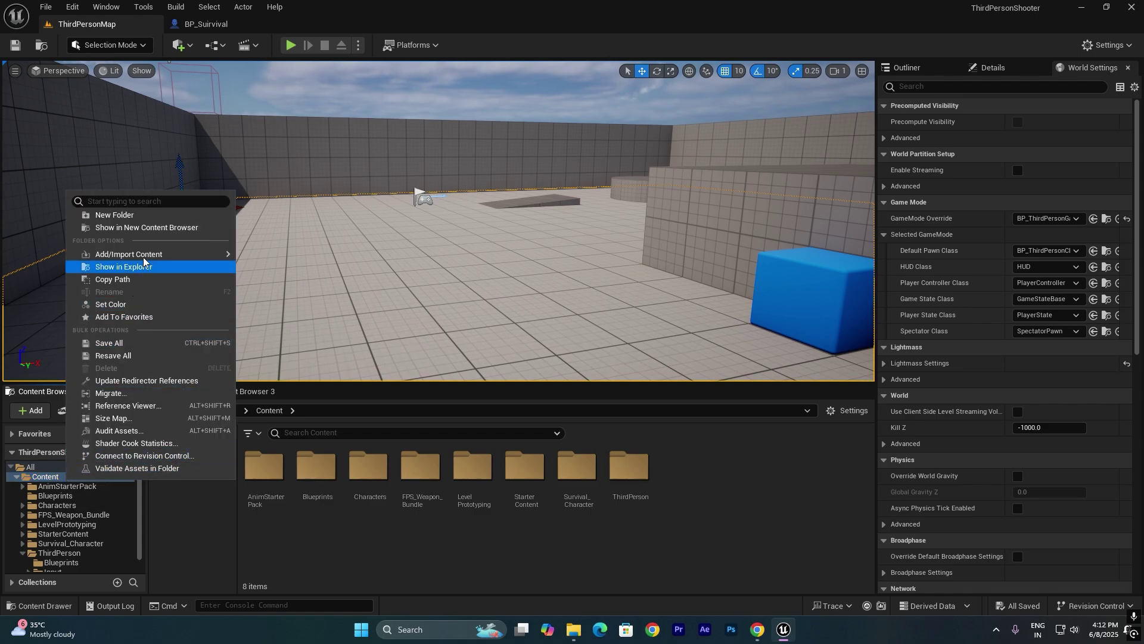
{"action": "left_click", "coordinate": [136, 215]}
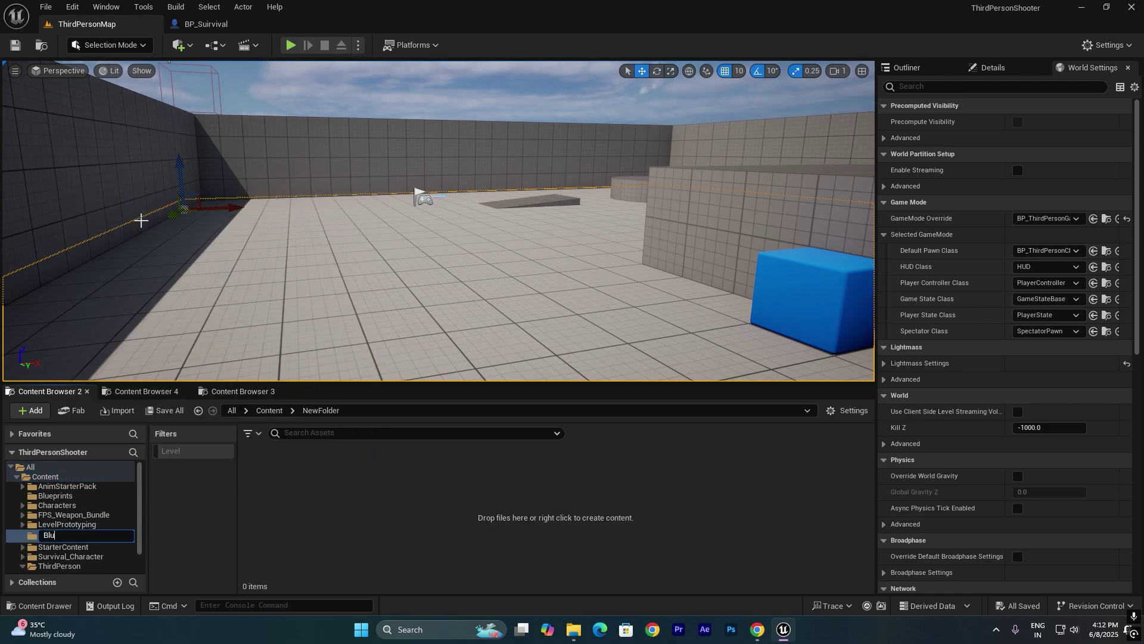
{"action": "type", "text": "Blueprints"}
{"action": "key", "text": "Return"}
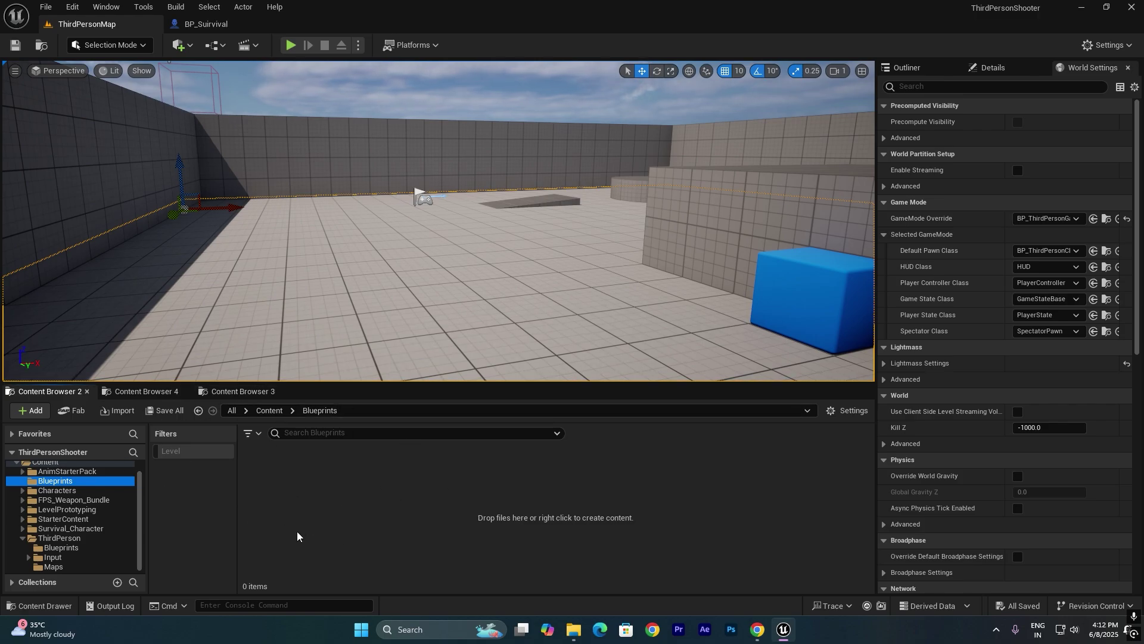
- Create a Game Mode Base blueprint class named GM_ThirdPersonShooter in Content/Blueprints and save it
{"action": "right_click", "coordinate": [304, 501]}
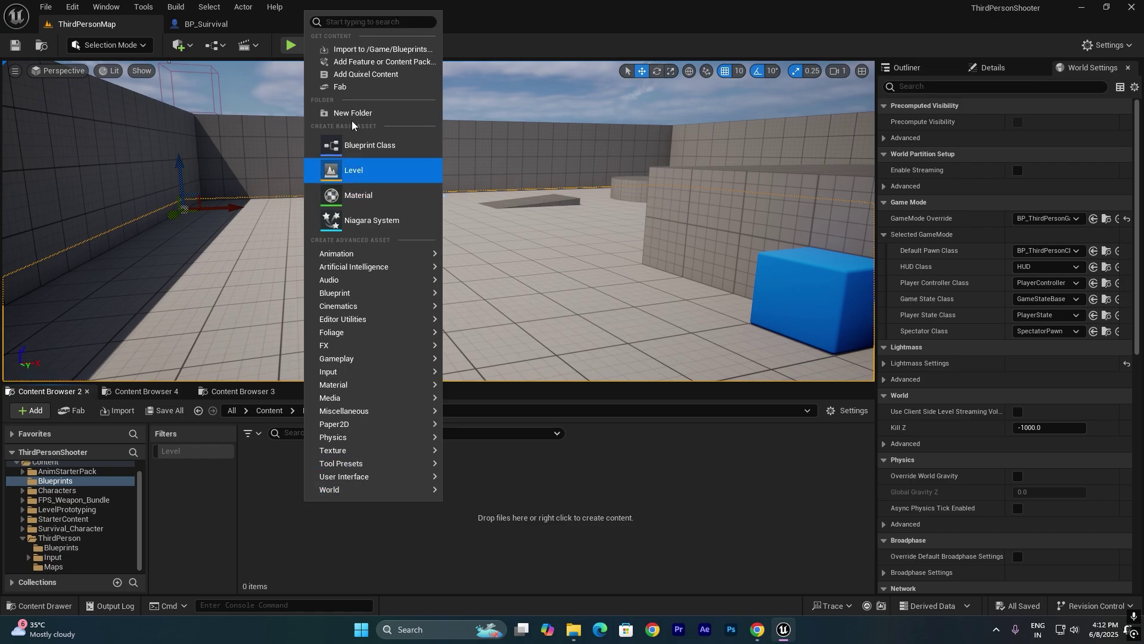
{"action": "left_click", "coordinate": [370, 145]}
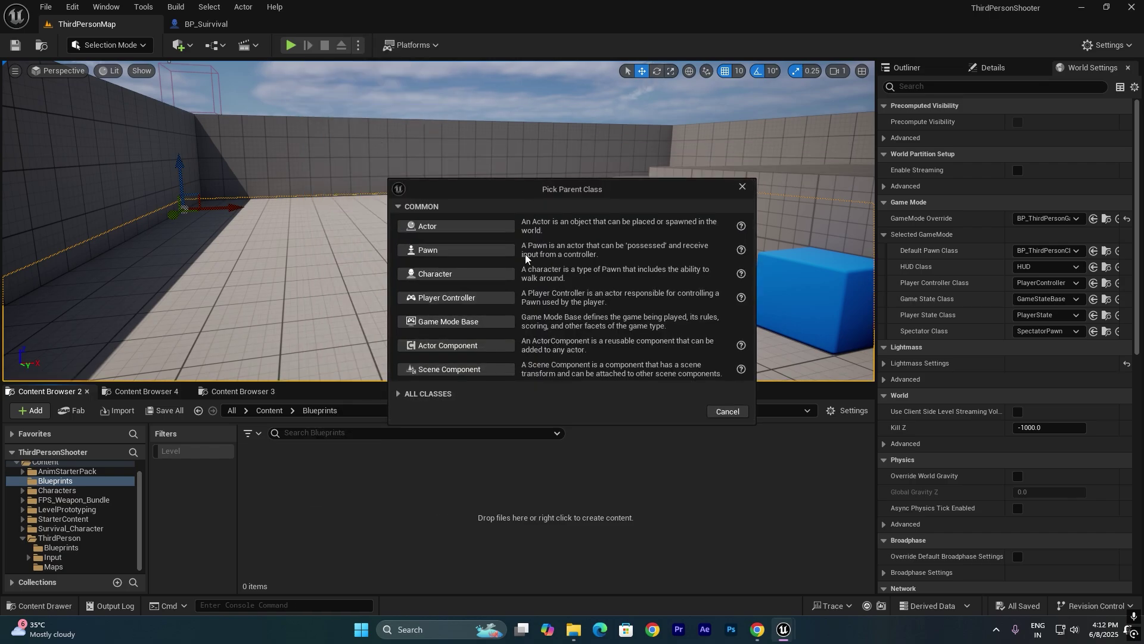
{"action": "left_click", "coordinate": [451, 321]}
{"action": "type", "text": "GM_"}
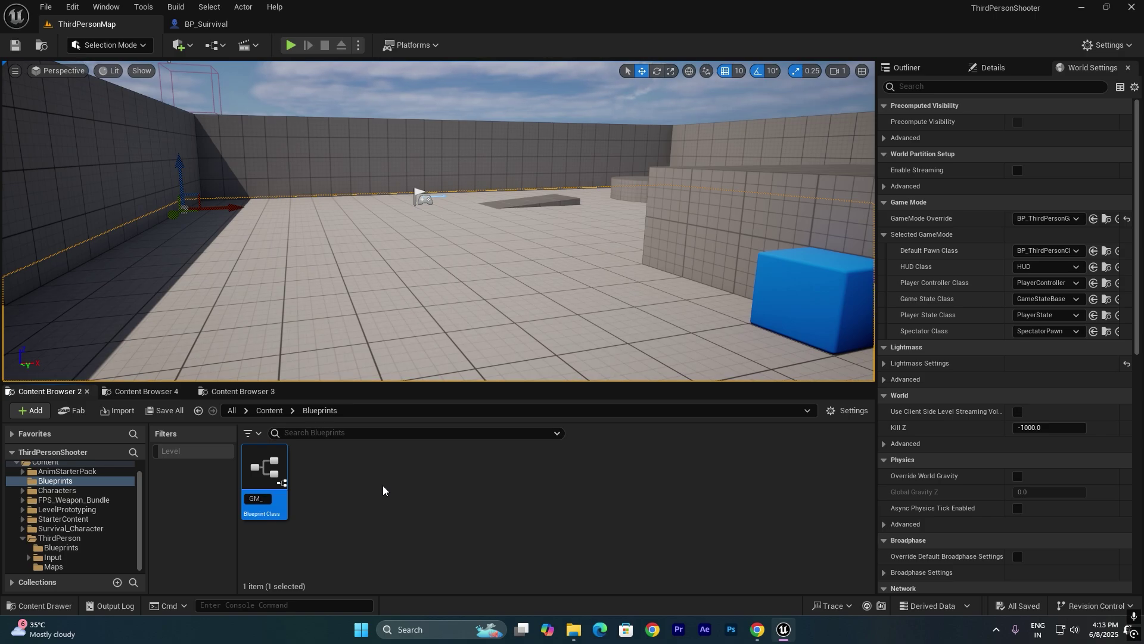
{"action": "type", "text": "ThirdPer"}
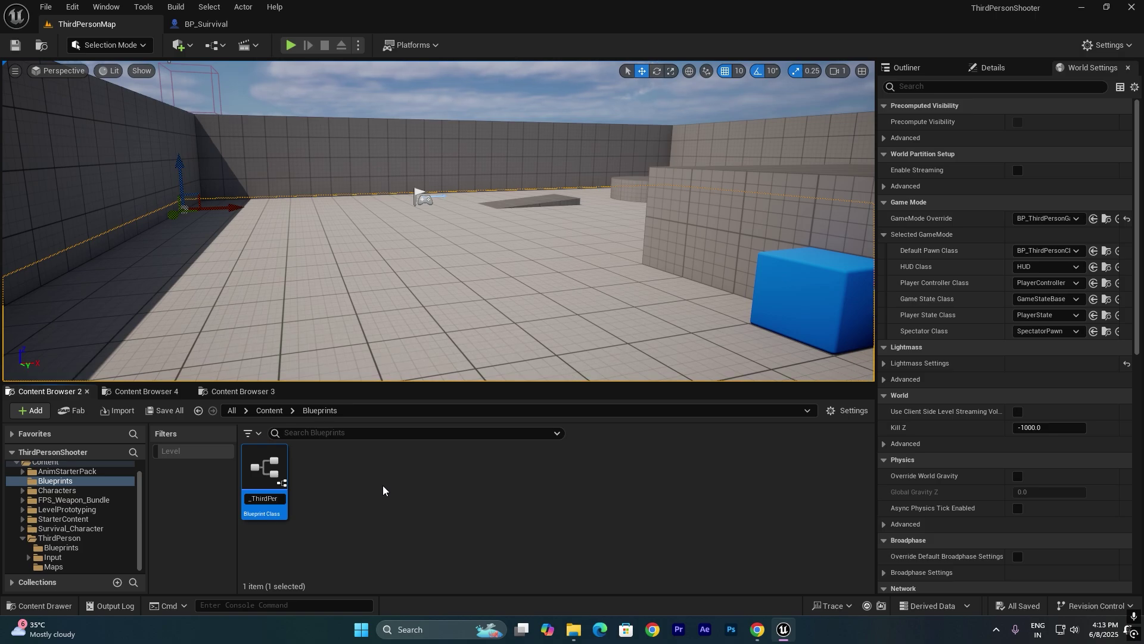
{"action": "type", "text": "sonShootrer"}
{"action": "key", "text": "BackSpace"}
{"action": "key", "text": "BackSpace"}
{"action": "key", "text": "BackSpace"}
{"action": "type", "text": "er"}
{"action": "key", "text": "Return"}
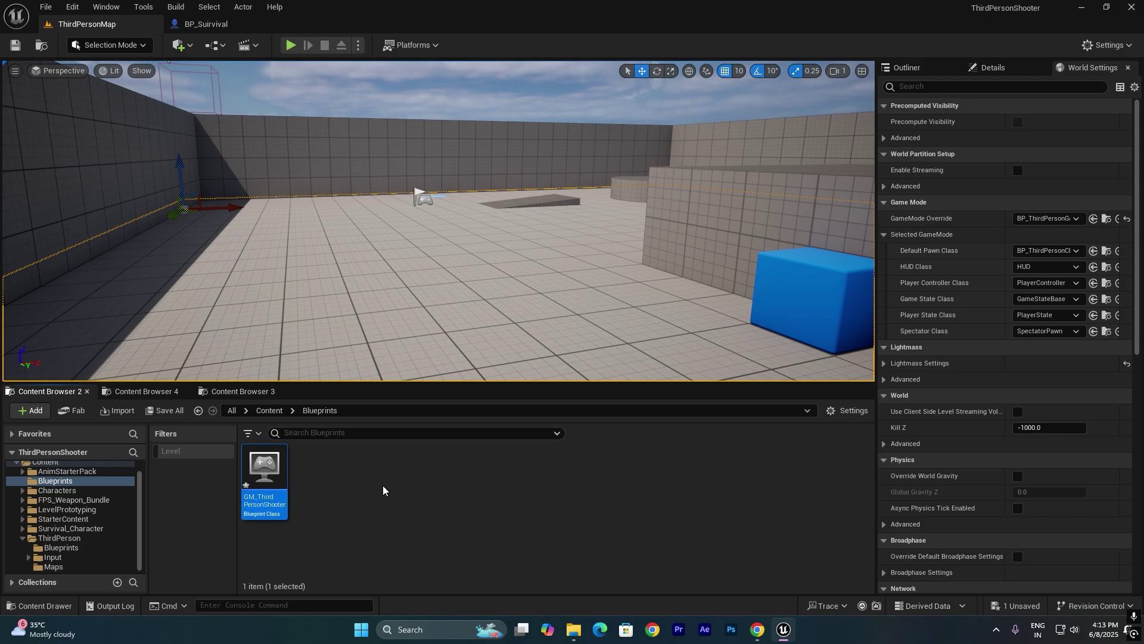
{"action": "key", "text": "ctrl+s"}
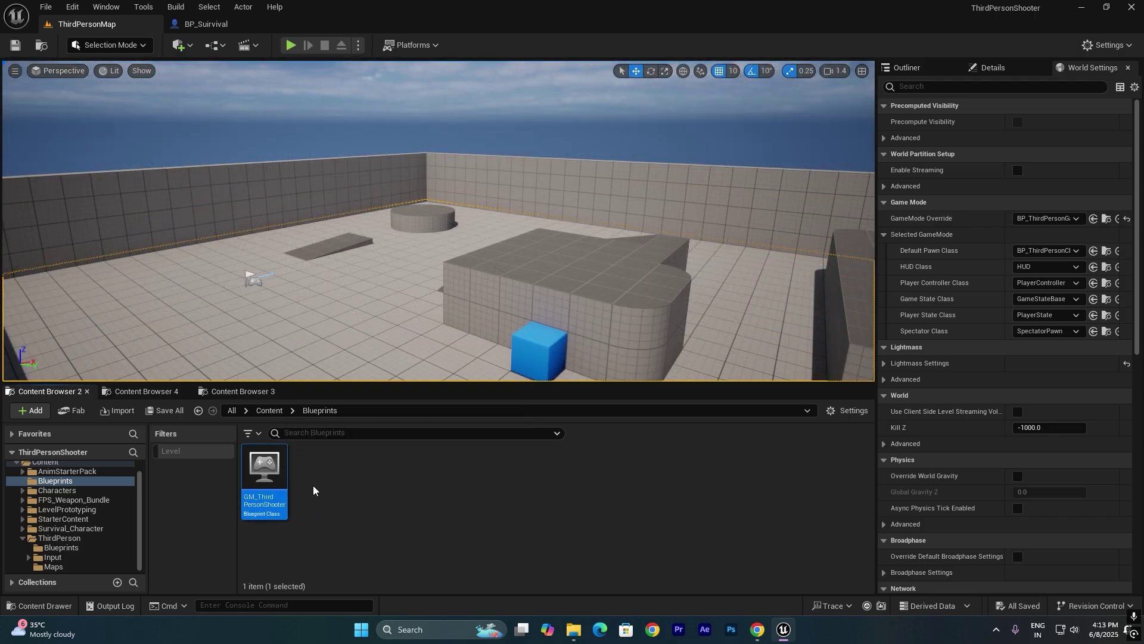
- Set the GameMode Override of ThirdPersonMap to GM_ThirdPersonShooter and briefly play-test the level
{"action": "right_click_drag", "start_coordinate": [613, 185], "coordinate": [358, 134]}
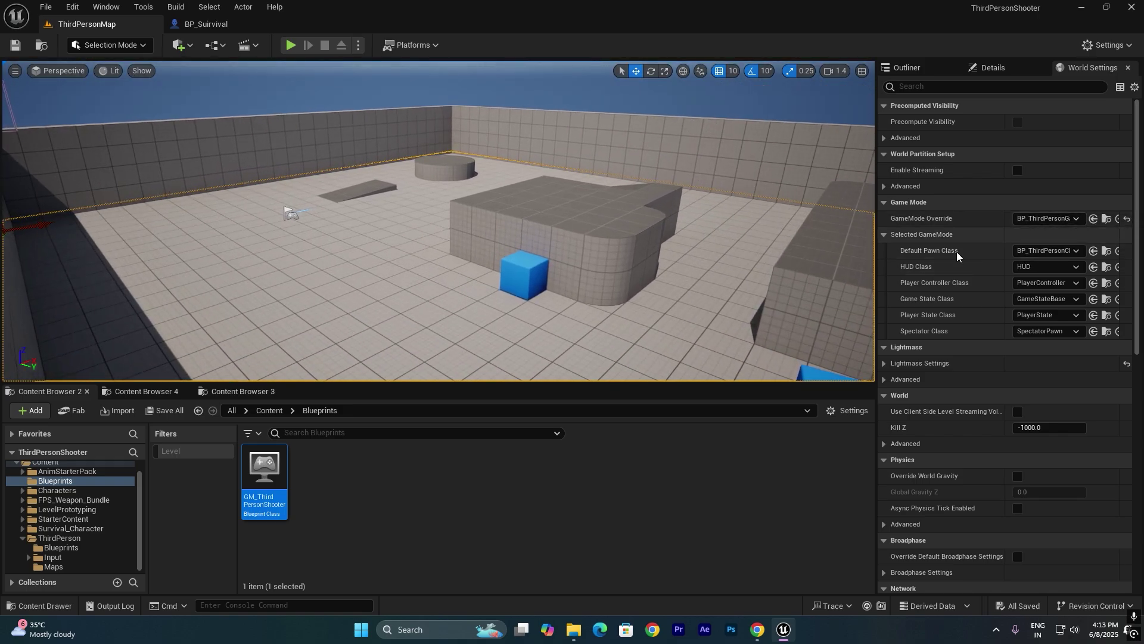
{"action": "left_click_drag", "start_coordinate": [270, 472], "coordinate": [1041, 220]}
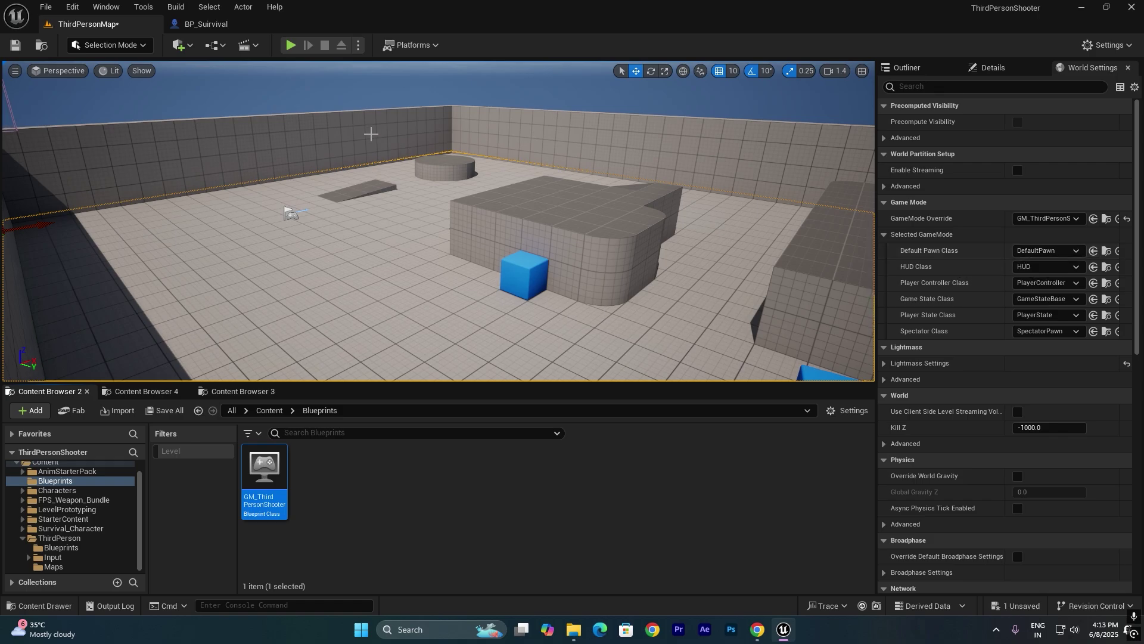
{"action": "left_click", "coordinate": [290, 45]}
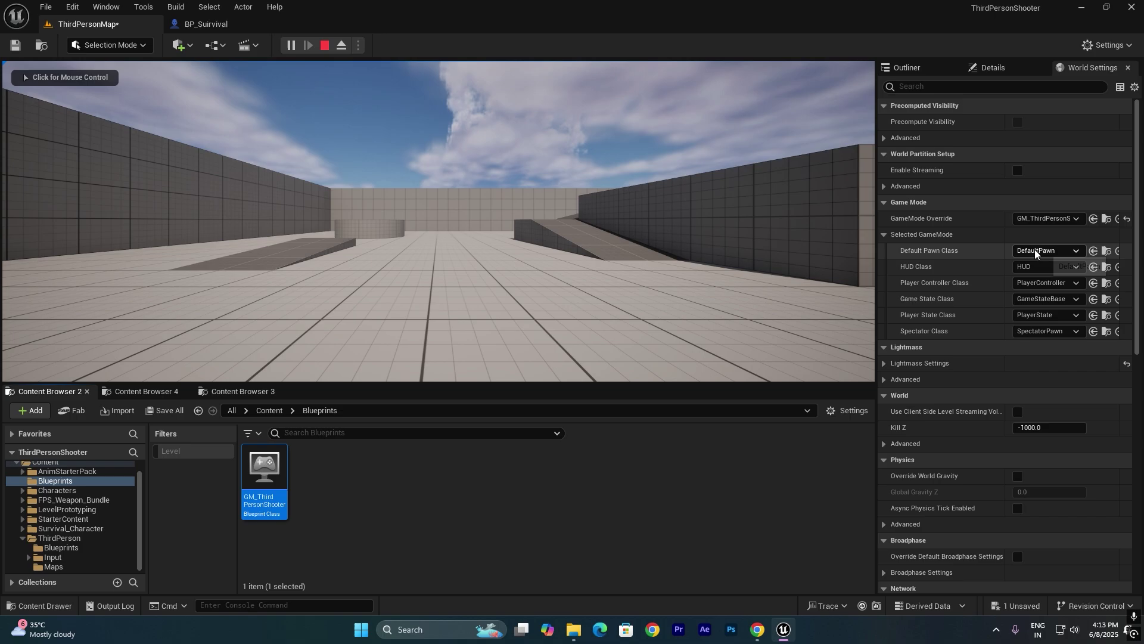
{"action": "left_click", "coordinate": [325, 46]}
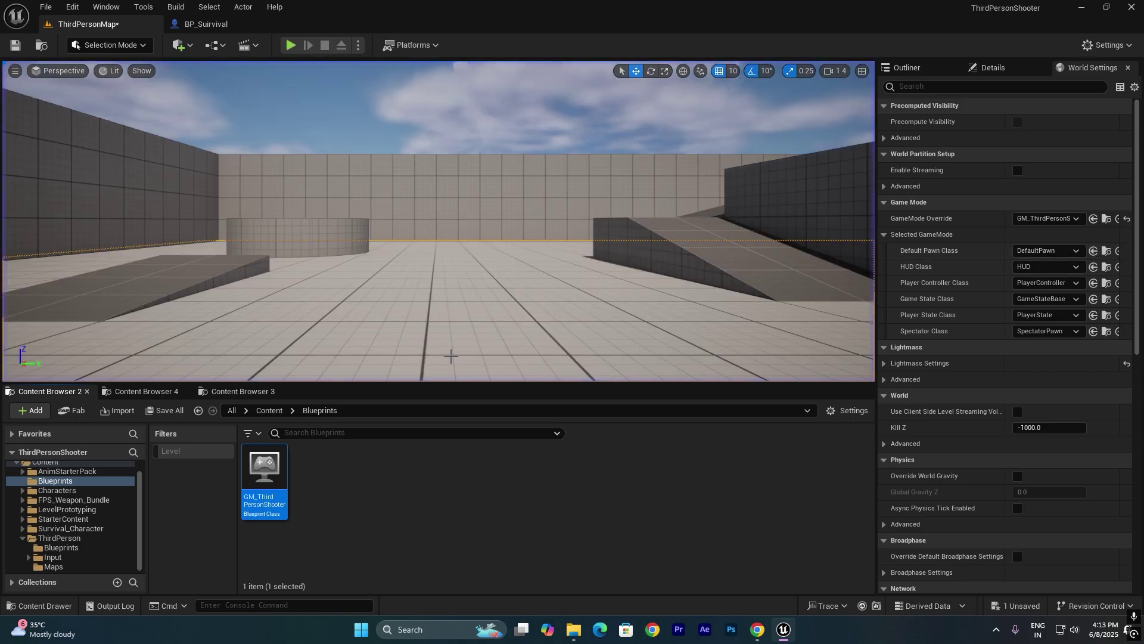
- Assign BP_Suirvival from the ThirdPerson/Blueprints folder as the Default Pawn Class of GM_ThirdPersonShooter and save
{"action": "left_click", "coordinate": [114, 538]}
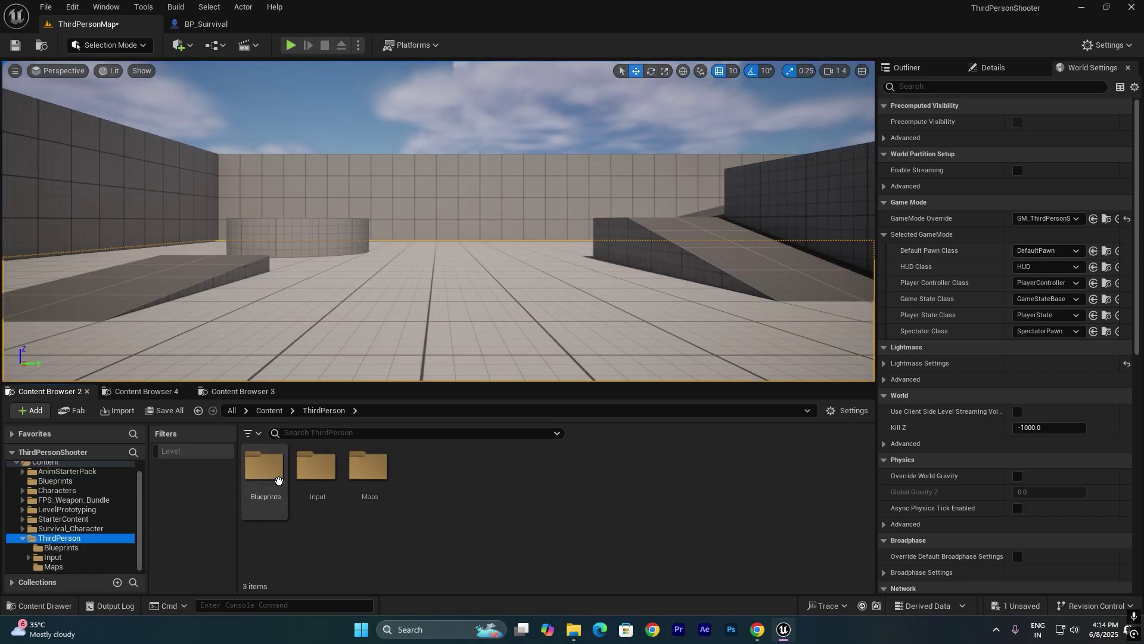
{"action": "double_click", "coordinate": [278, 480]}
{"action": "left_click", "coordinate": [271, 481]}
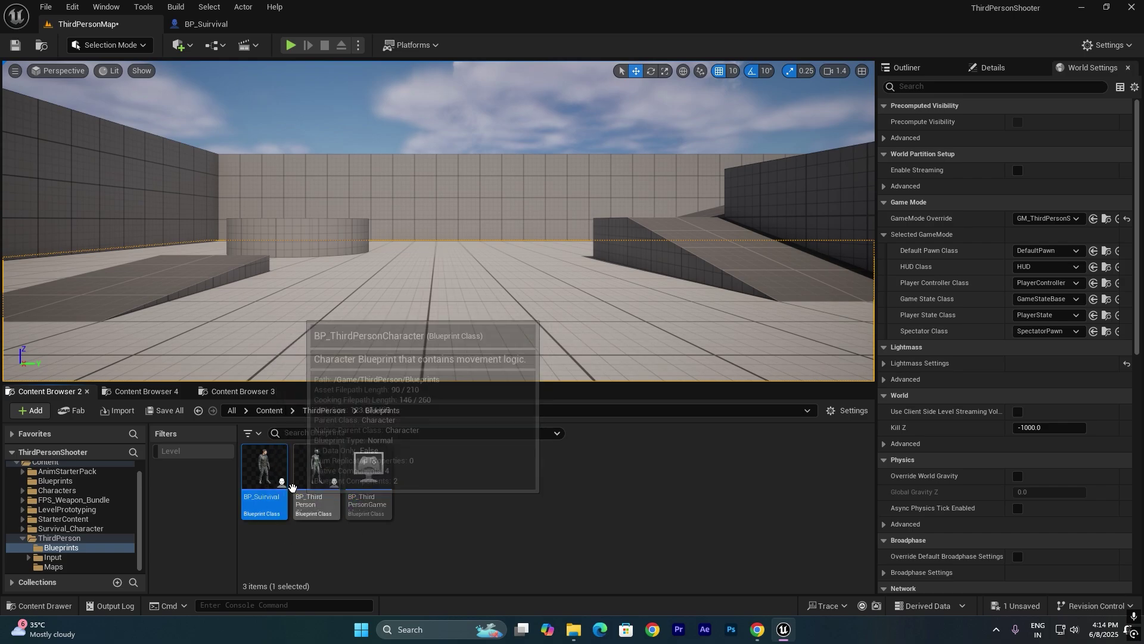
{"action": "left_click_drag", "start_coordinate": [249, 497], "coordinate": [1047, 251]}
{"action": "key", "text": "ctrl+s"}
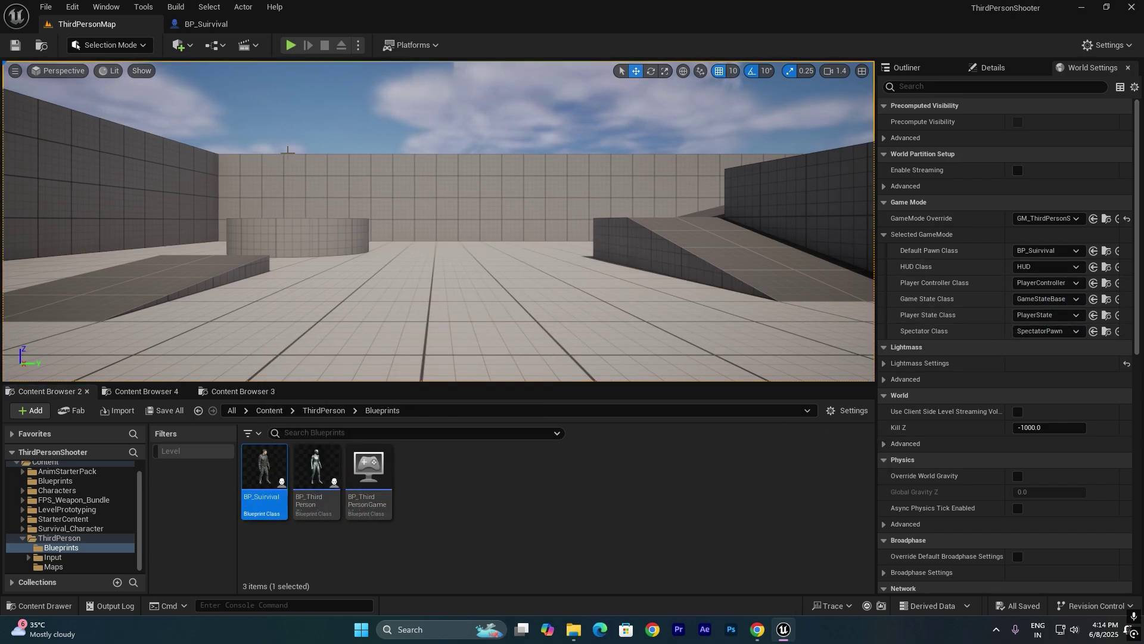
- Play-test ThirdPersonMap with the GM_ThirdPersonShooter game mode, walk the character forward and stop the session
{"action": "key", "text": "alt+p"}
{"action": "key", "text": "w"}
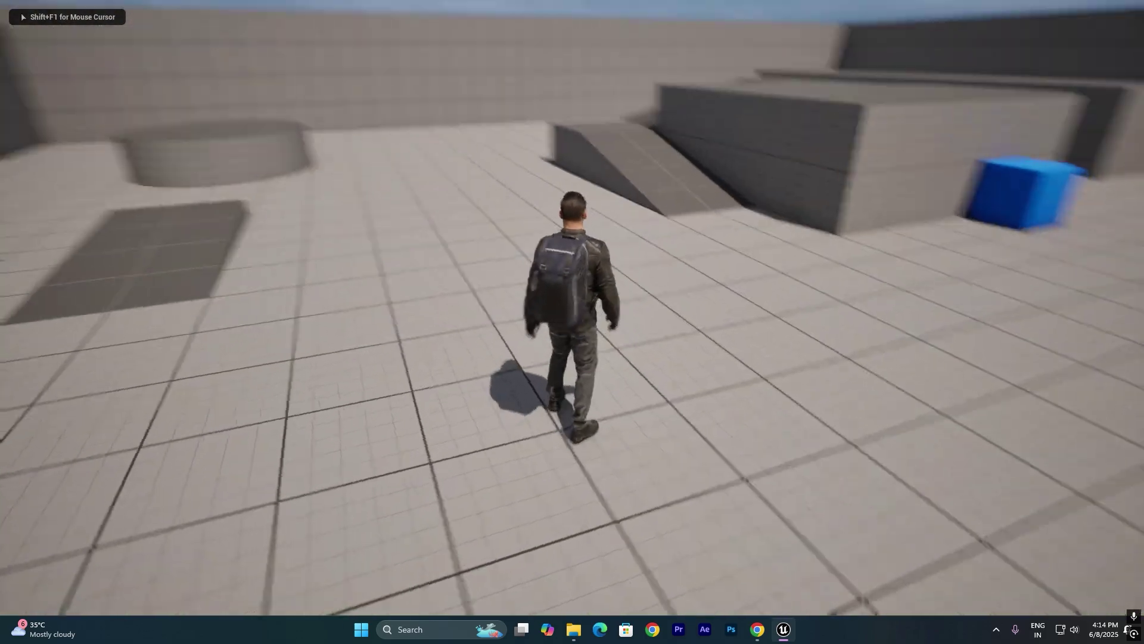
{"action": "key", "text": "Escape"}
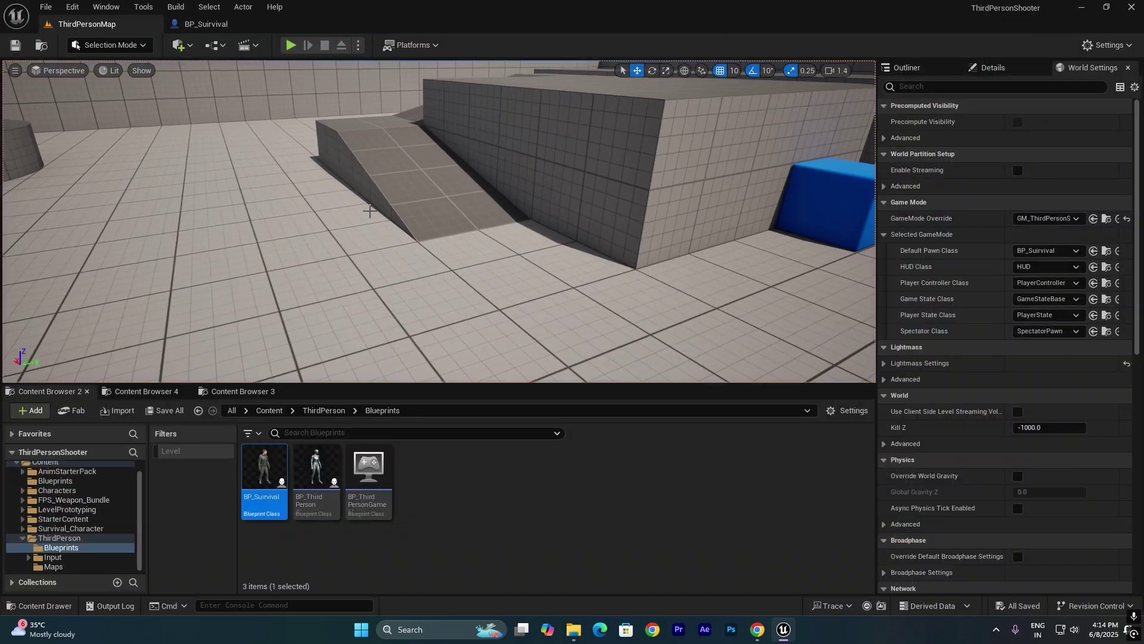
- Open the BP_Suirvival blueprint from ThirdPerson/Blueprints and view its Event Graph
{"action": "left_click", "coordinate": [462, 478]}
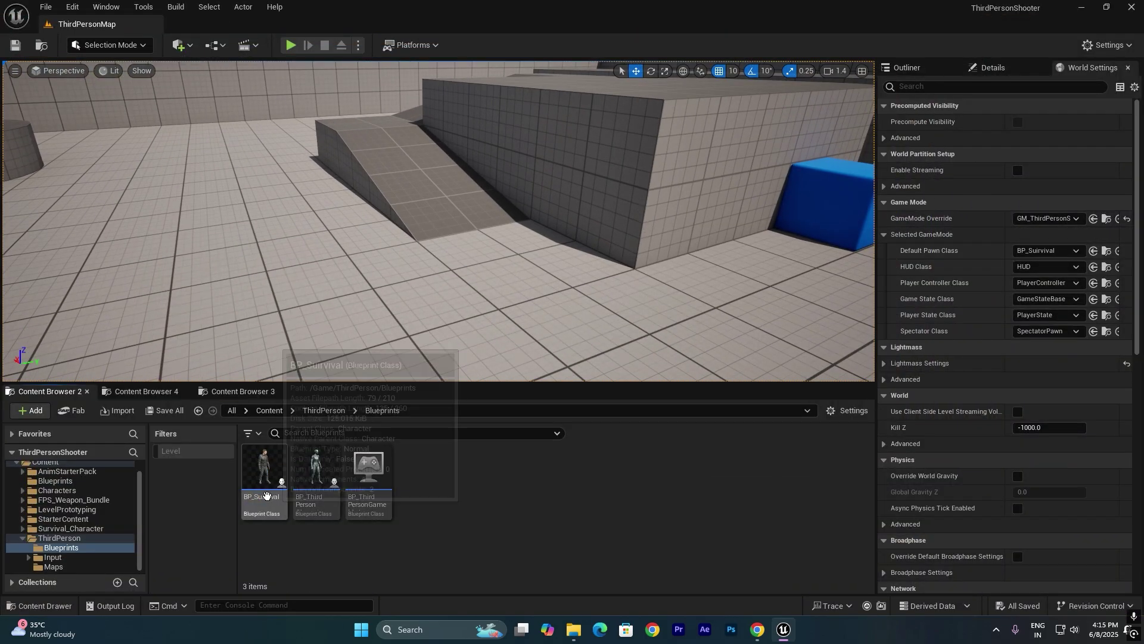
{"action": "double_click", "coordinate": [263, 471]}
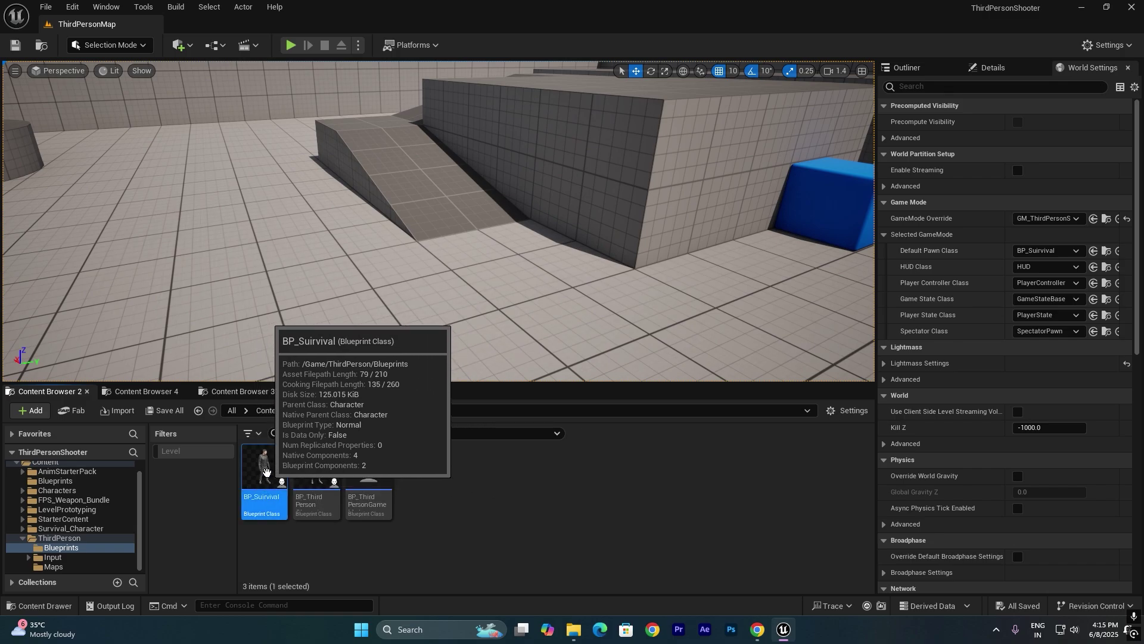
{"action": "scroll", "coordinate": [398, 331], "scroll_direction": "down", "scroll_amount": 2}
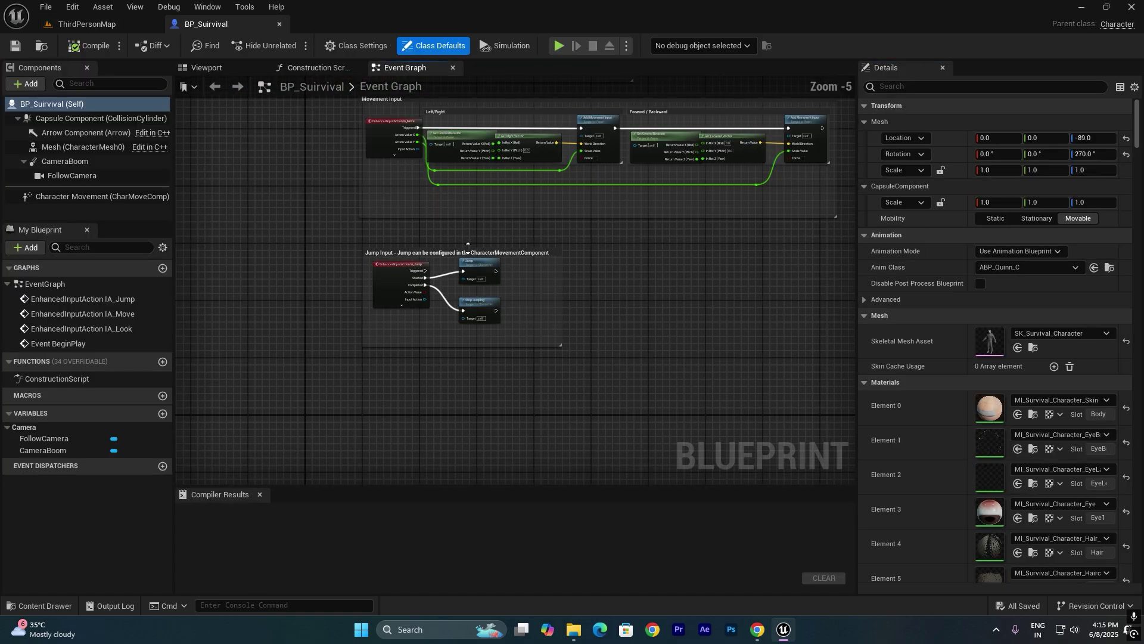
- Examine the jump, movement and camera input nodes in the BP_Suirvival Event Graph
{"action": "scroll", "coordinate": [413, 315], "scroll_direction": "up", "scroll_amount": 1}
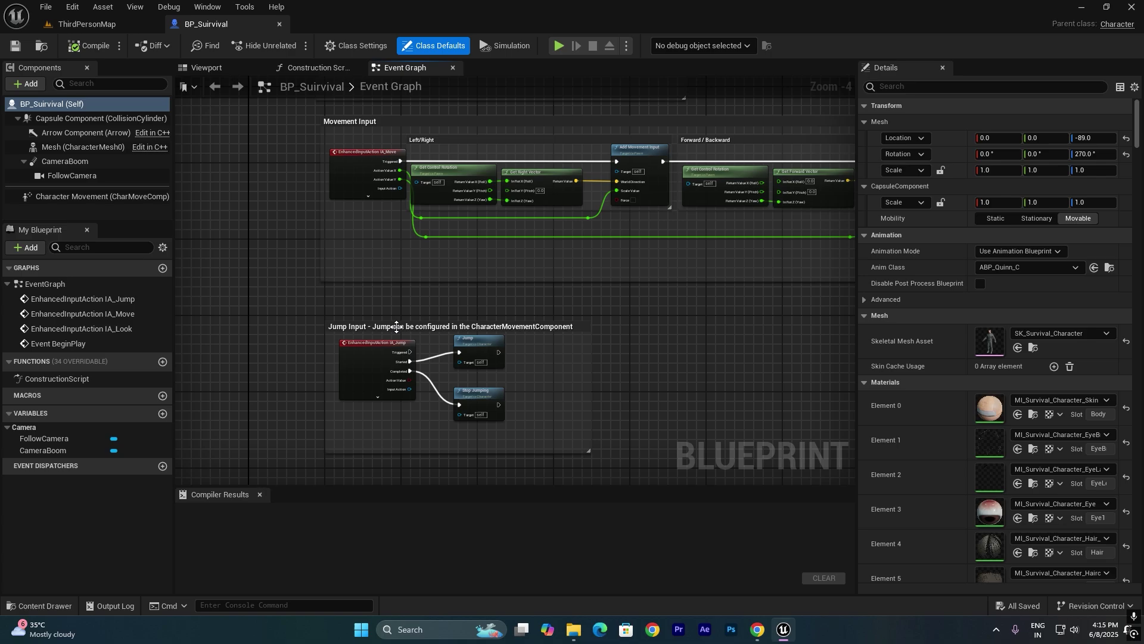
{"action": "scroll", "coordinate": [422, 314], "scroll_direction": "up", "scroll_amount": 2}
{"action": "right_click_drag", "start_coordinate": [396, 268], "coordinate": [337, 366]}
{"action": "scroll", "coordinate": [337, 365], "scroll_direction": "up", "scroll_amount": 1}
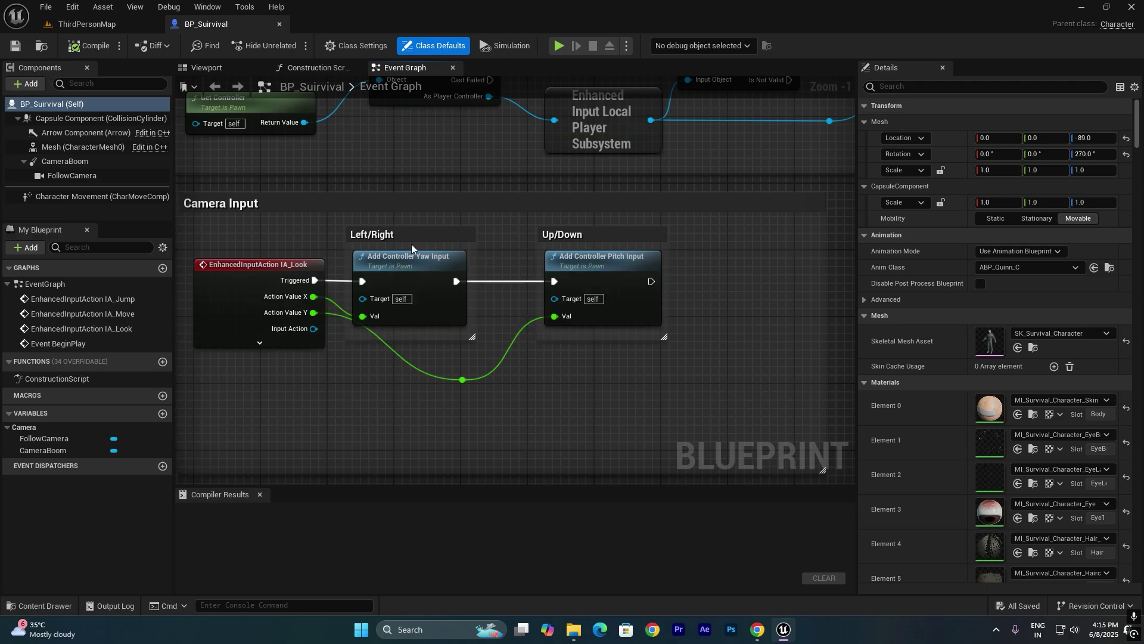
{"action": "right_click_drag", "start_coordinate": [447, 394], "coordinate": [481, 369]}
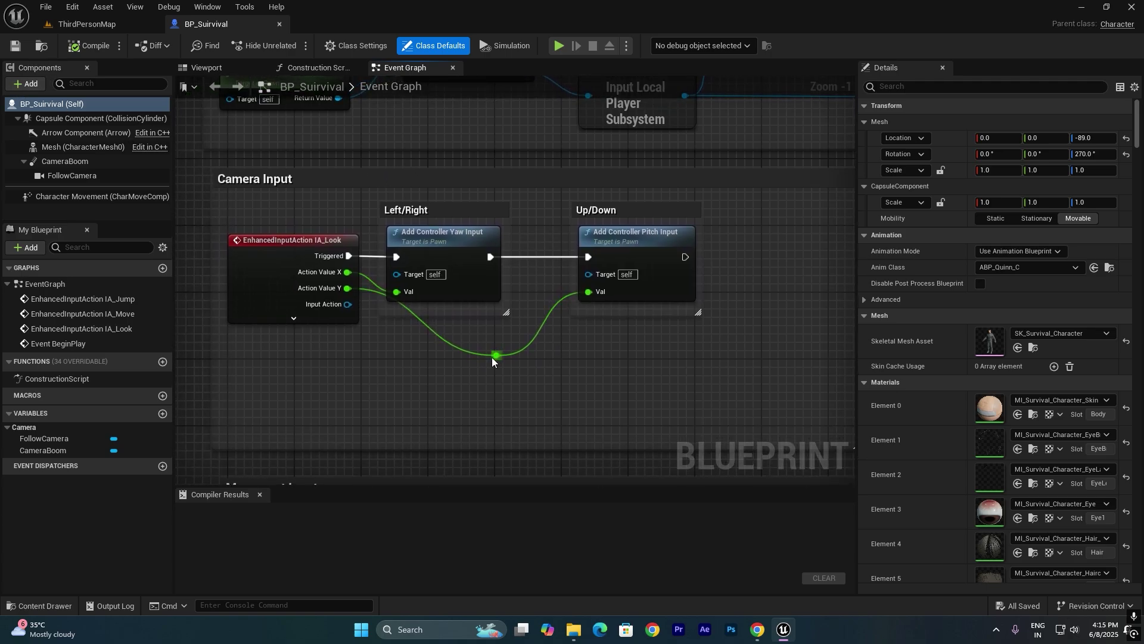
- Search the project's plugins for "enhanc" to check Enhanced Input, and return to the camera and movement nodes in the Event Graph
{"action": "left_click", "coordinate": [75, 11]}
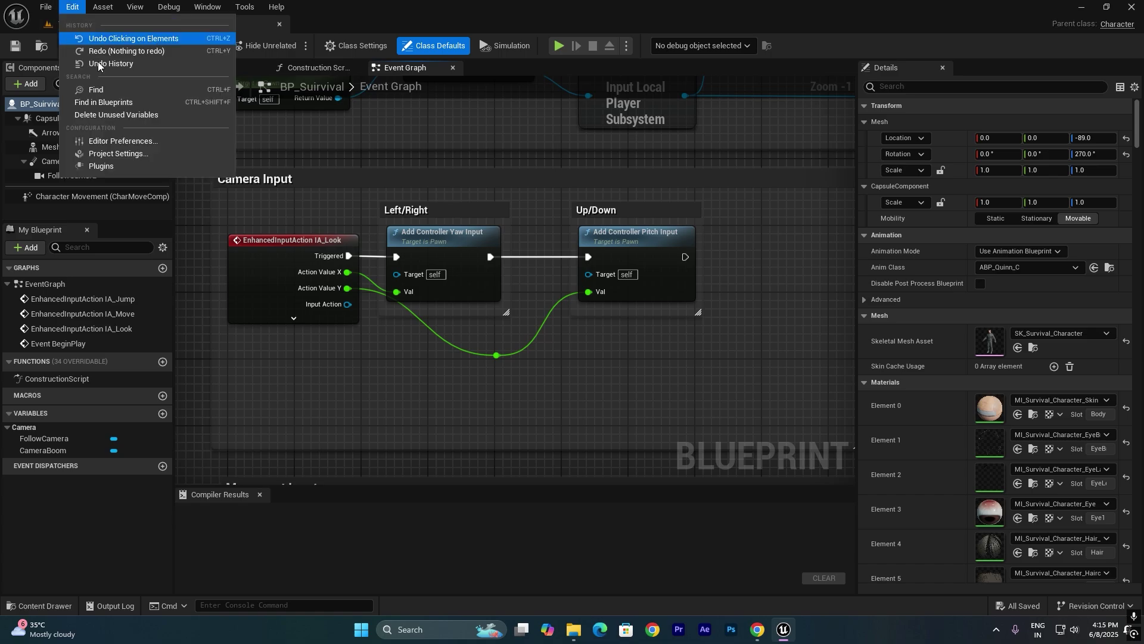
{"action": "left_click", "coordinate": [114, 158]}
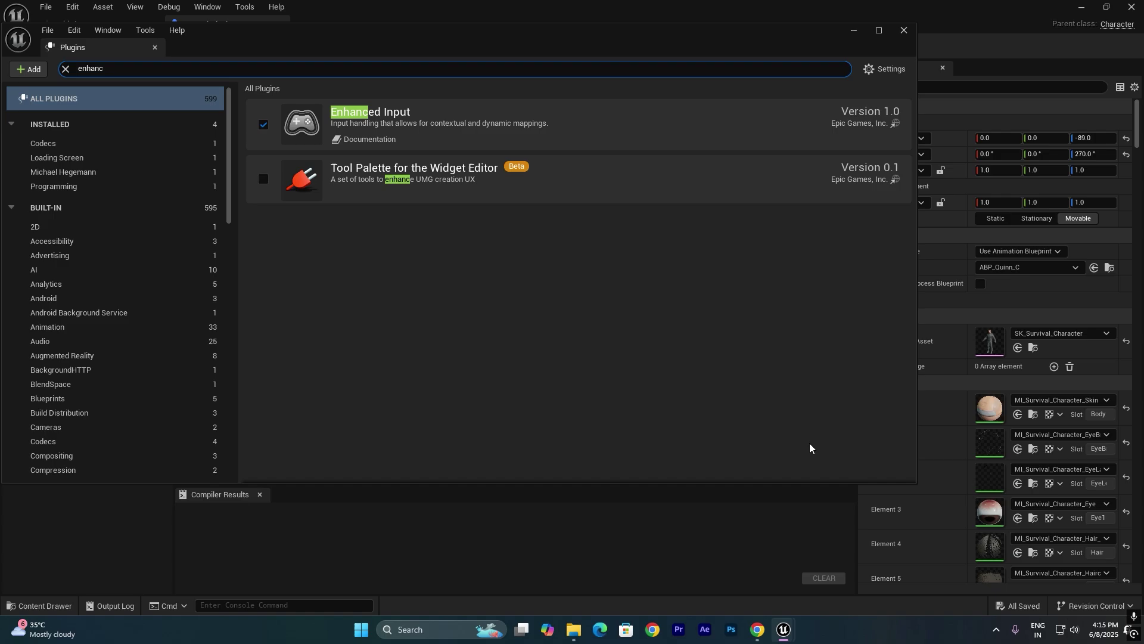
{"action": "left_click", "coordinate": [902, 29]}
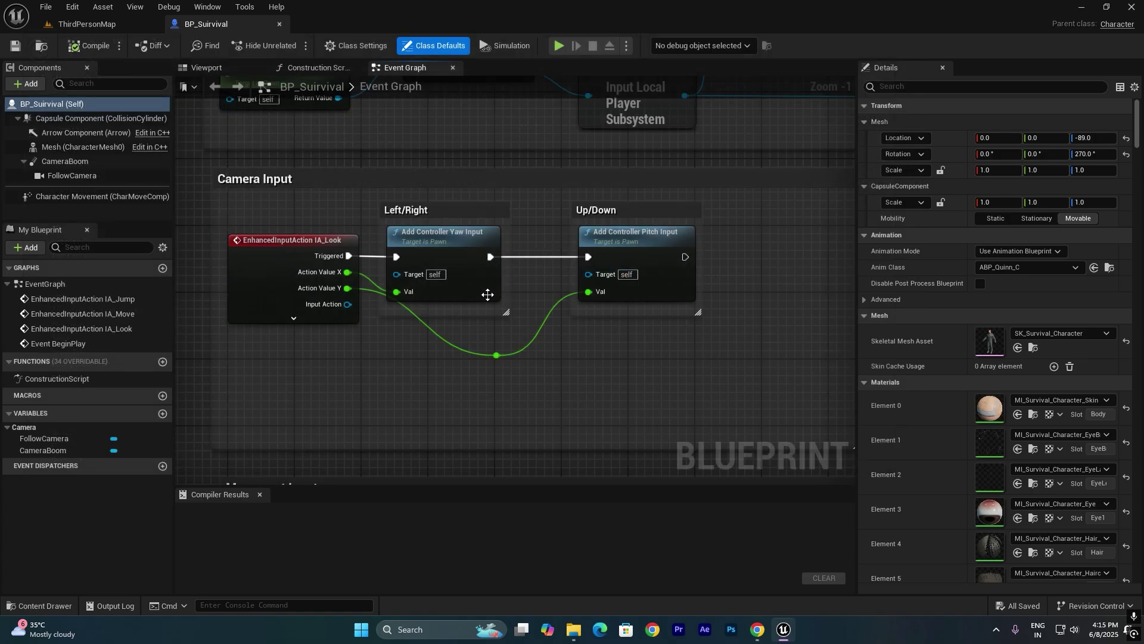
{"action": "right_click_drag", "start_coordinate": [488, 294], "coordinate": [457, 261]}
{"action": "scroll", "coordinate": [475, 274], "scroll_direction": "down", "scroll_amount": 2}
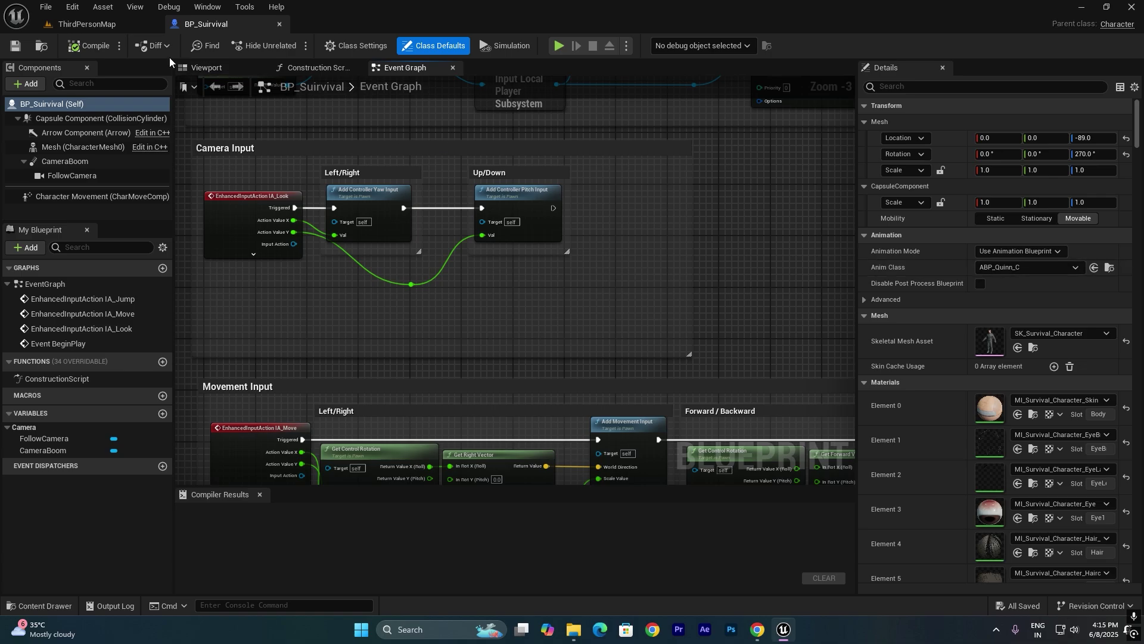
- Play-test ThirdPersonMap in a full-screen viewport, run the survival character forward, and return to the normal editor layout
{"action": "left_click", "coordinate": [116, 29]}
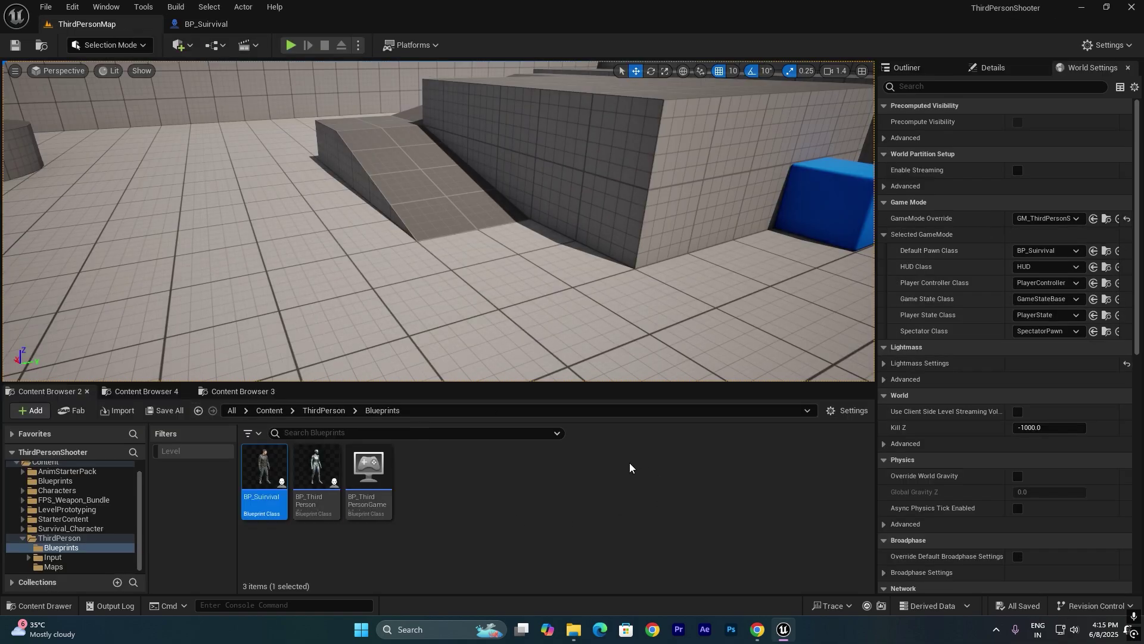
{"action": "left_click", "coordinate": [312, 201]}
{"action": "key", "text": "F11"}
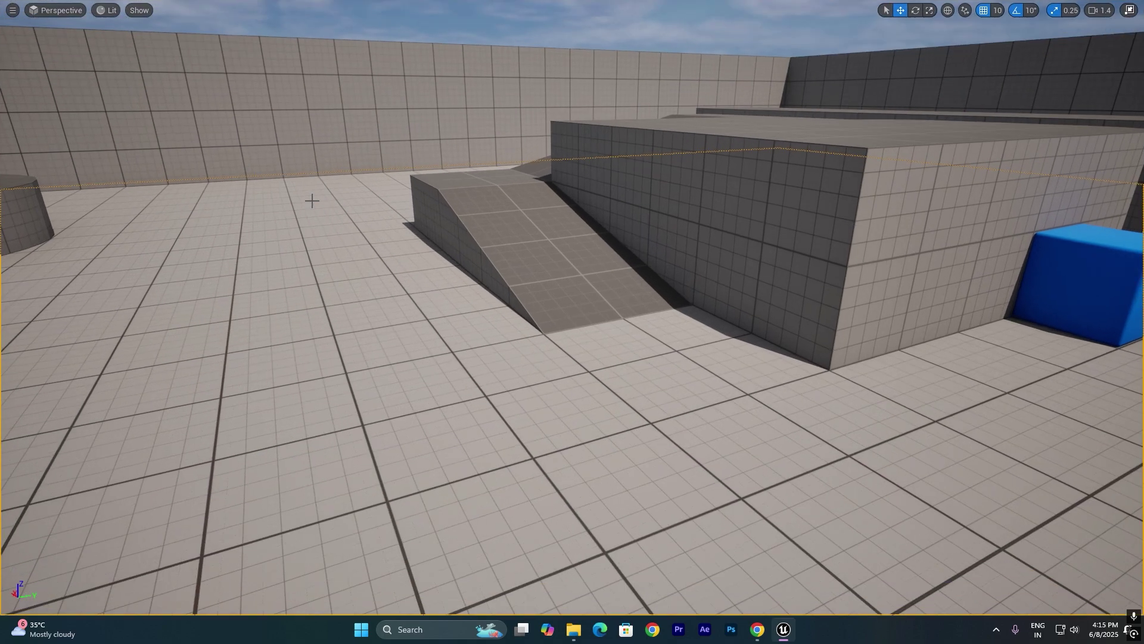
{"action": "key", "text": "alt+p"}
{"action": "left_click", "coordinate": [314, 196]}
{"action": "key", "text": "w"}
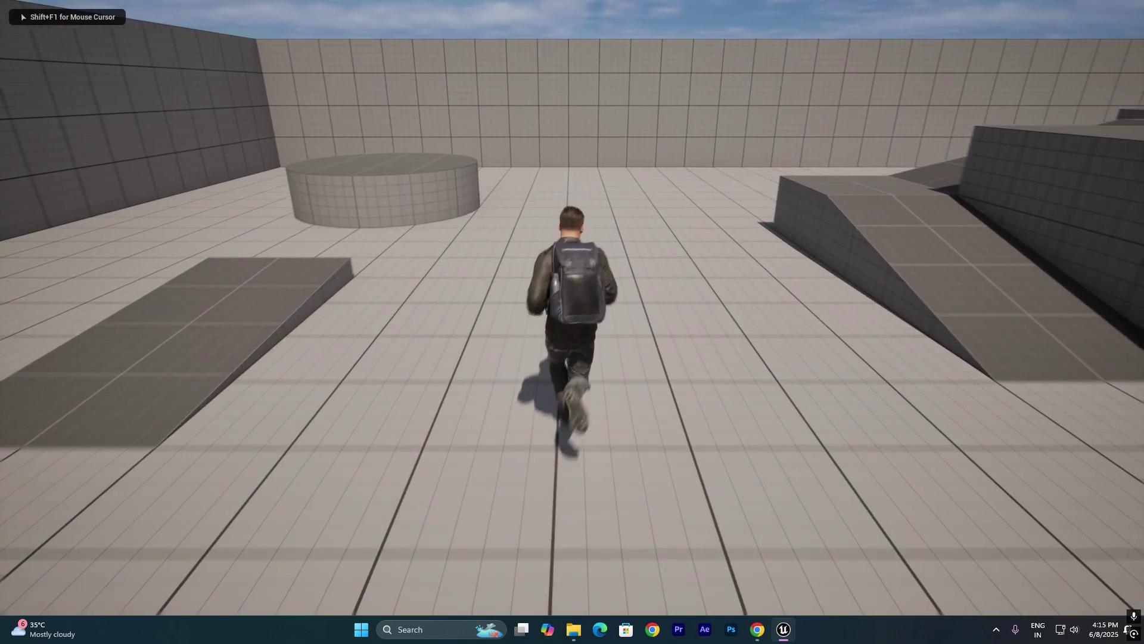
{"action": "key", "text": "Escape"}
{"action": "key", "text": "F11"}
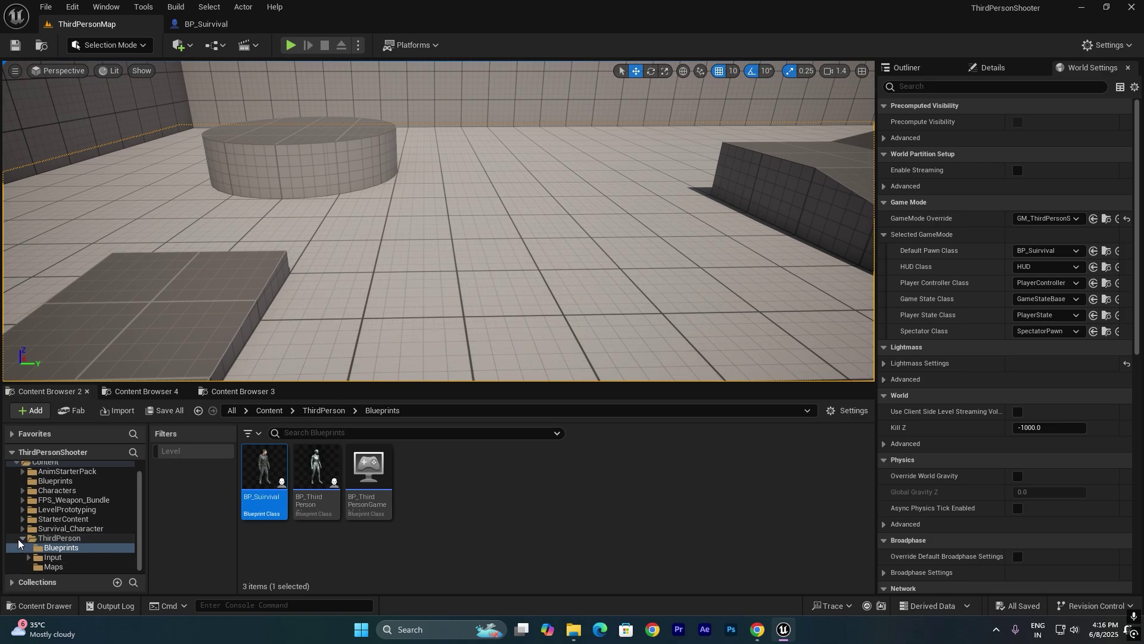
- Create a folder named Animations inside the Survival_Character folder and open it
{"action": "left_click", "coordinate": [19, 538]}
{"action": "left_click", "coordinate": [75, 543]}
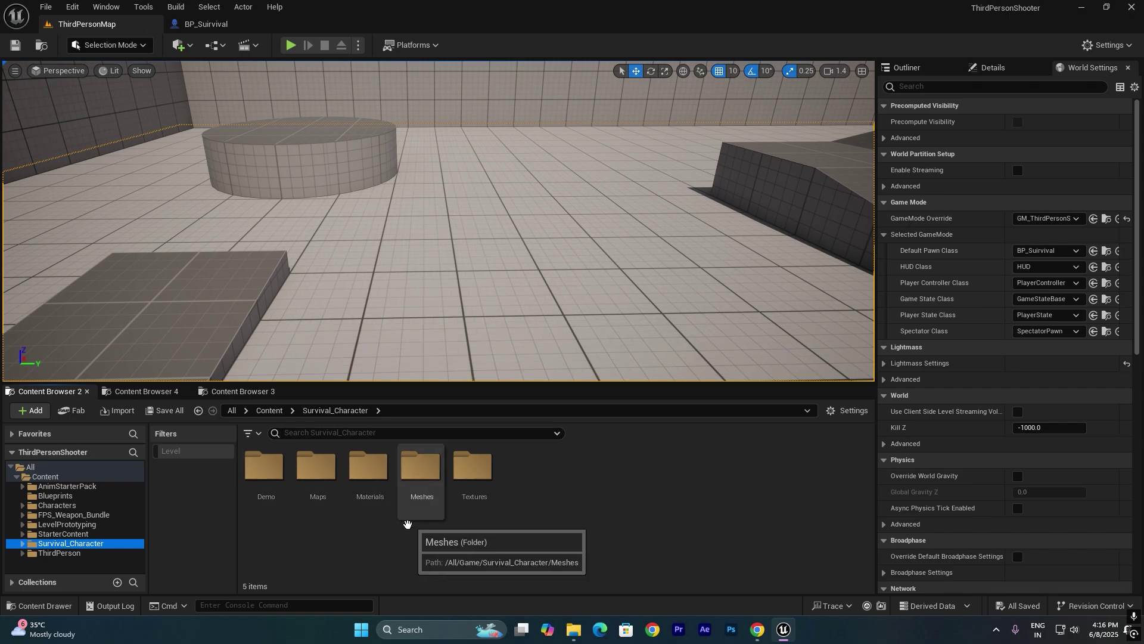
{"action": "right_click", "coordinate": [456, 546]}
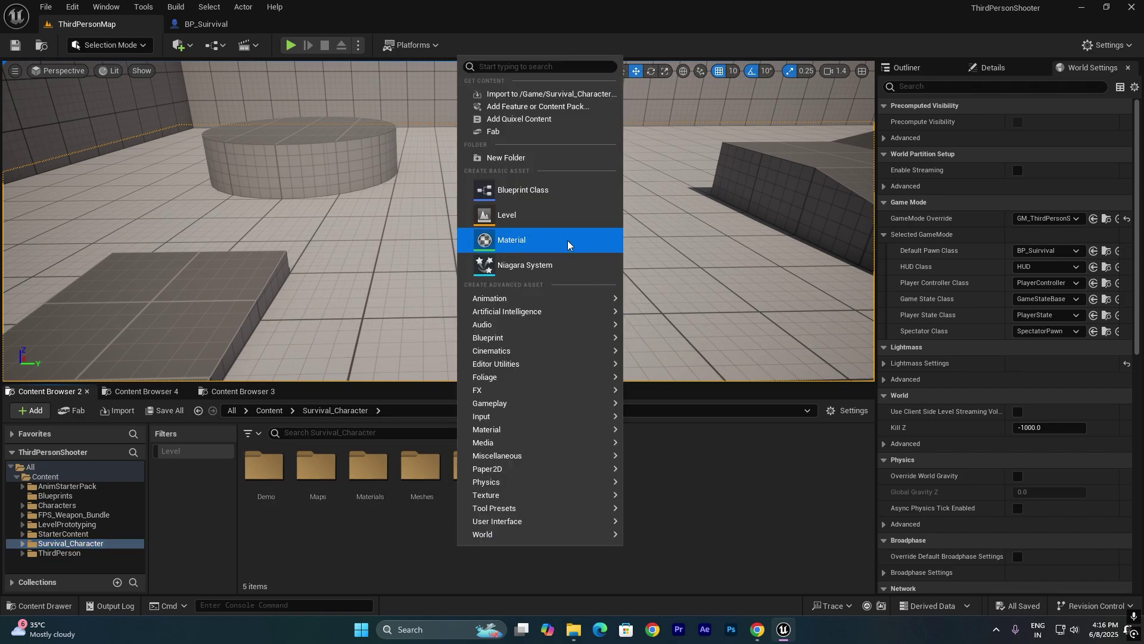
{"action": "left_click", "coordinate": [511, 158]}
{"action": "type", "text": "An imat"}
{"action": "type", "text": "ions"}
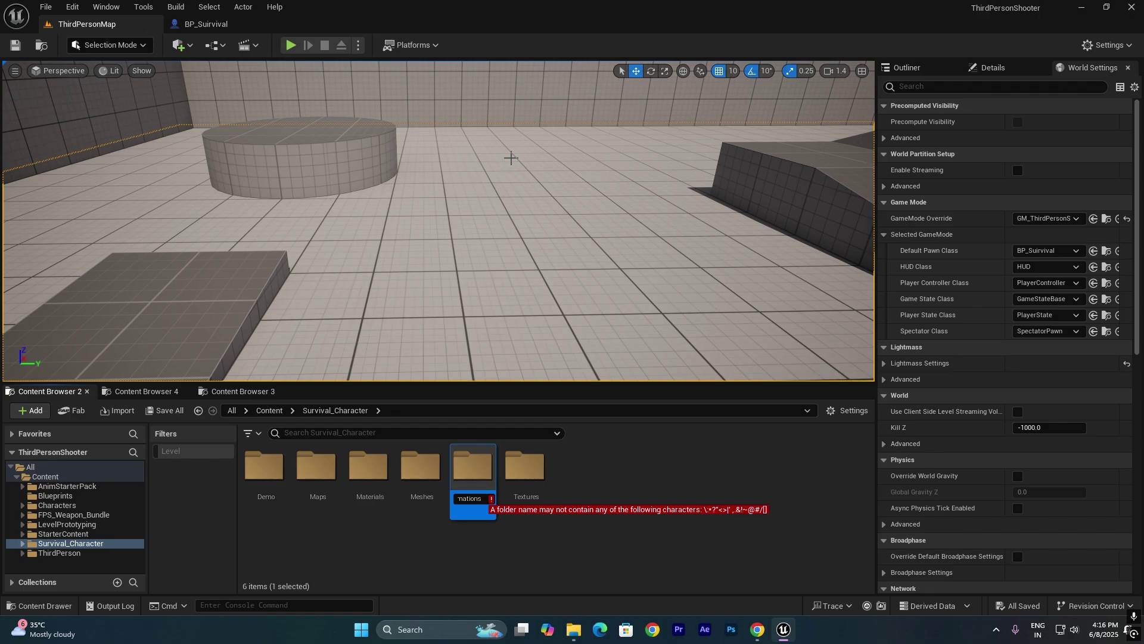
{"action": "key", "text": "Home"}
{"action": "key", "text": "BackSpace"}
{"action": "key", "text": "Return"}
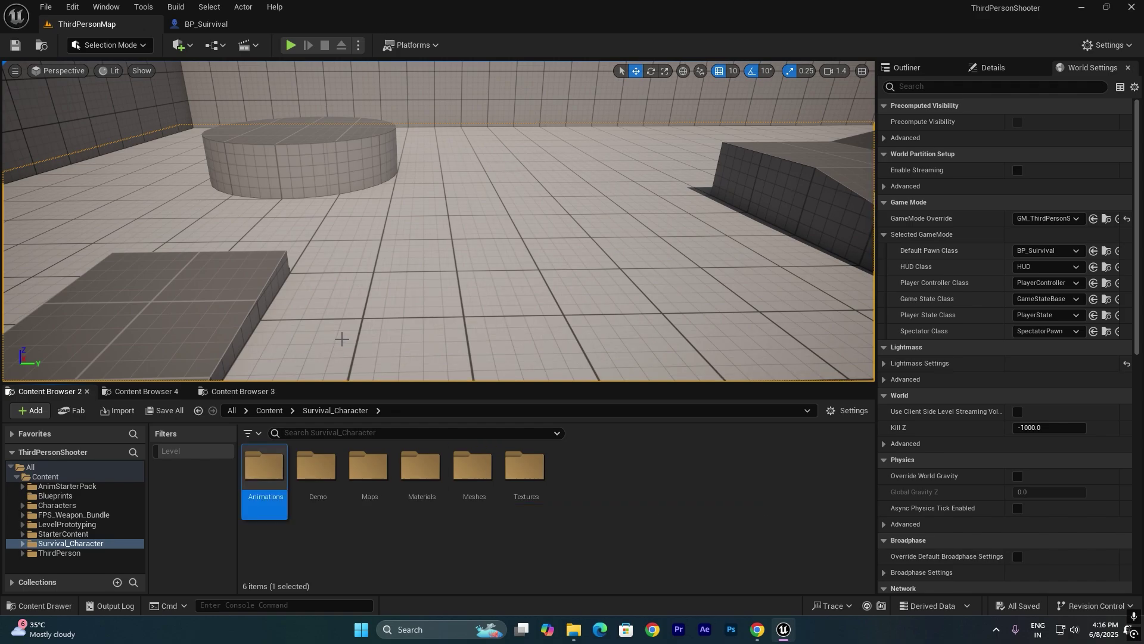
{"action": "double_click", "coordinate": [276, 464]}
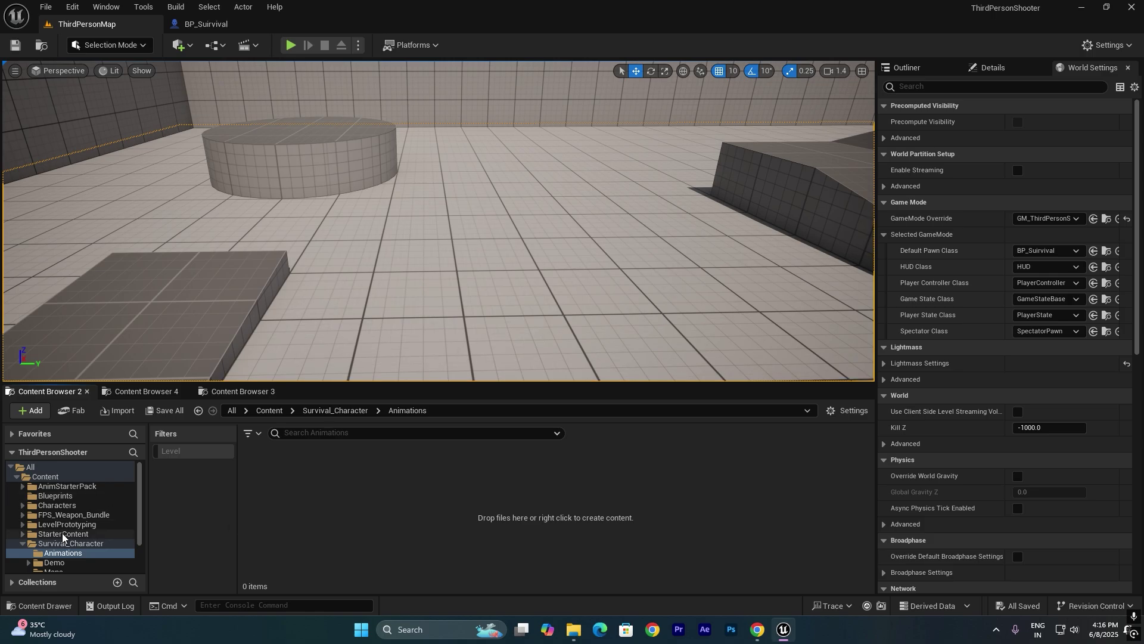
- Search AnimStarterPack for "idle" and preview the Idle_Rifle_Hip_Break1, Idle_Rifle_Hip_Break2 and Idle_Rifle_Hip animations
{"action": "left_click", "coordinate": [66, 486]}
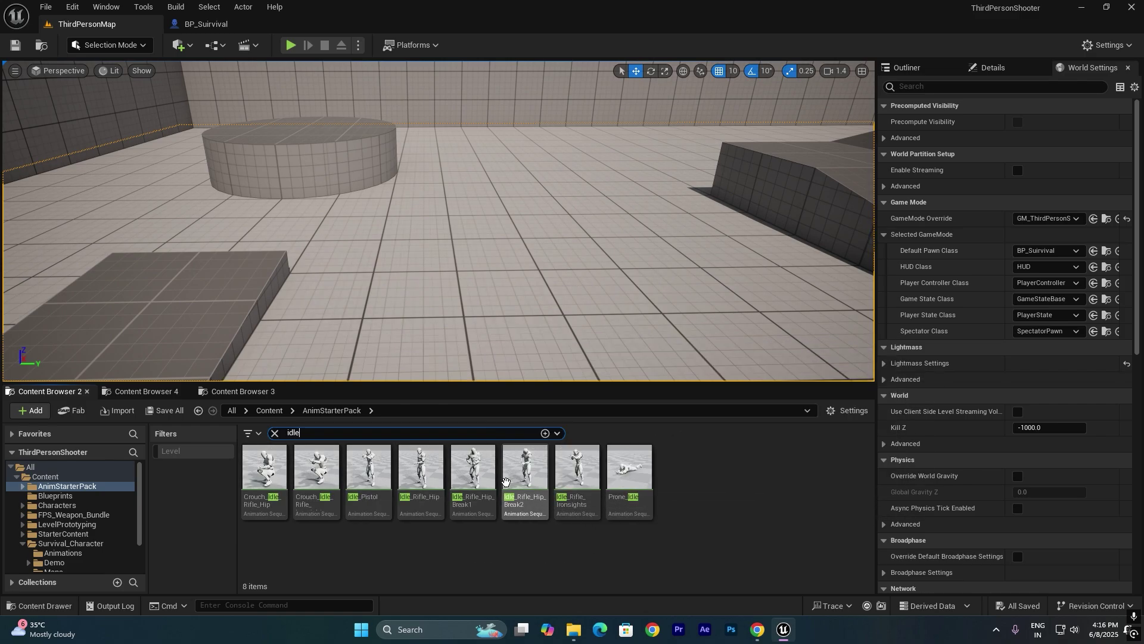
{"action": "double_click", "coordinate": [476, 470]}
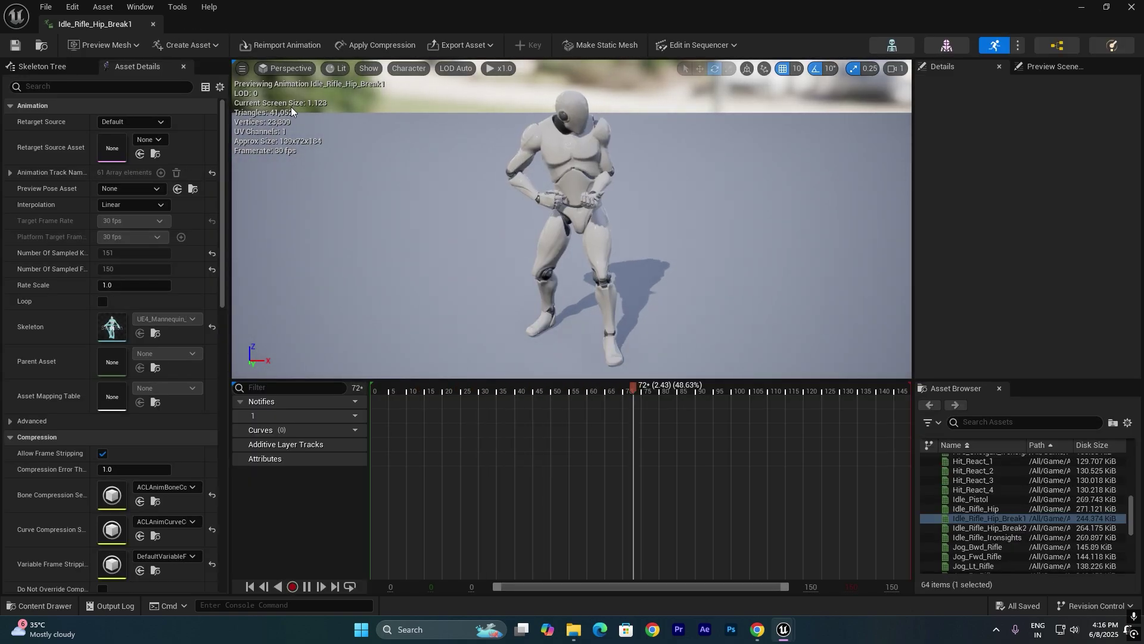
{"action": "left_click", "coordinate": [153, 24]}
{"action": "left_click", "coordinate": [526, 456]}
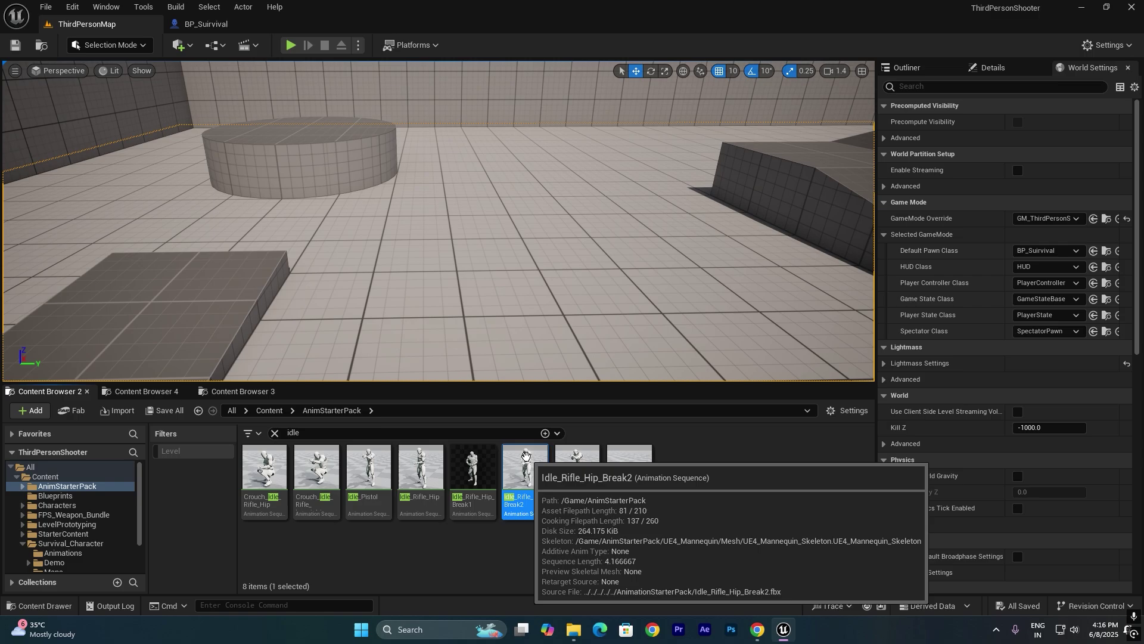
{"action": "double_click", "coordinate": [525, 456]}
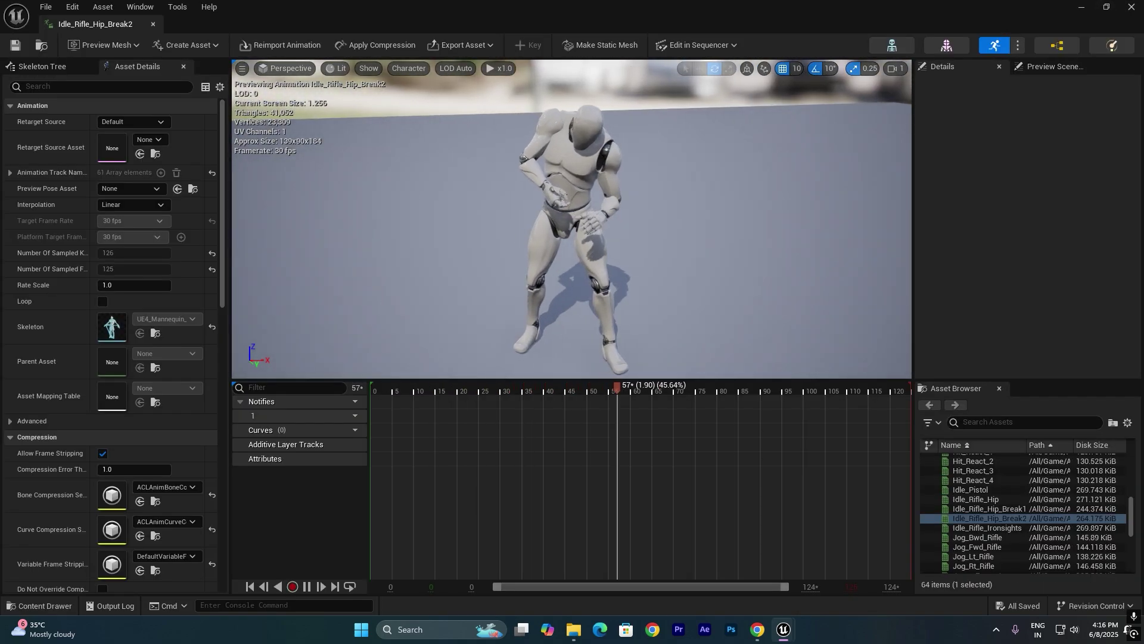
{"action": "left_click", "coordinate": [153, 24]}
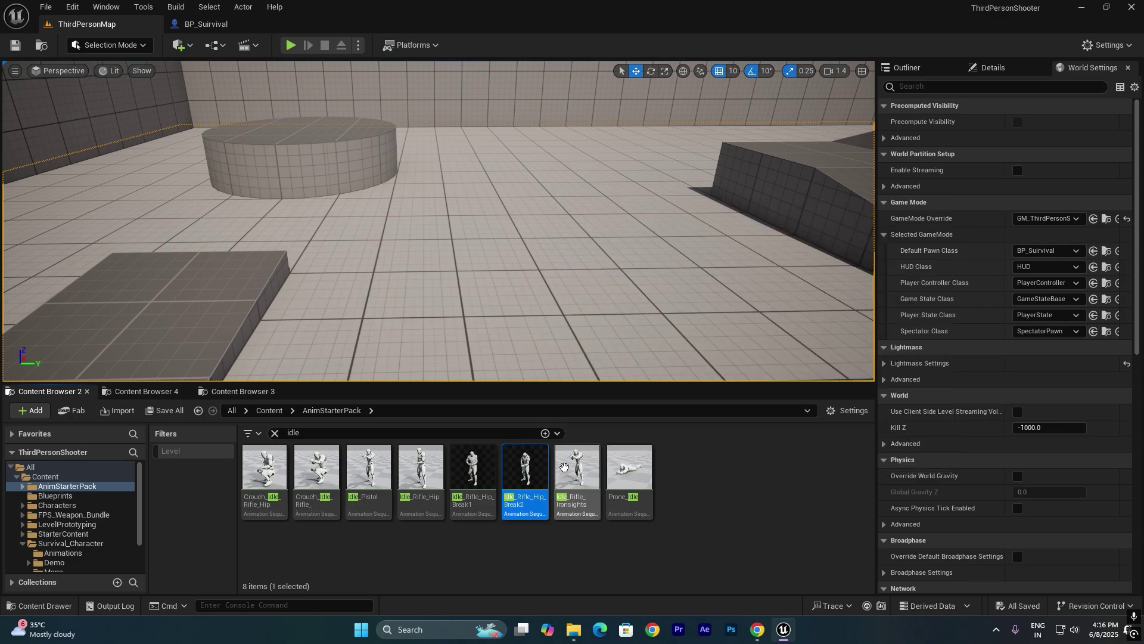
{"action": "double_click", "coordinate": [423, 462]}
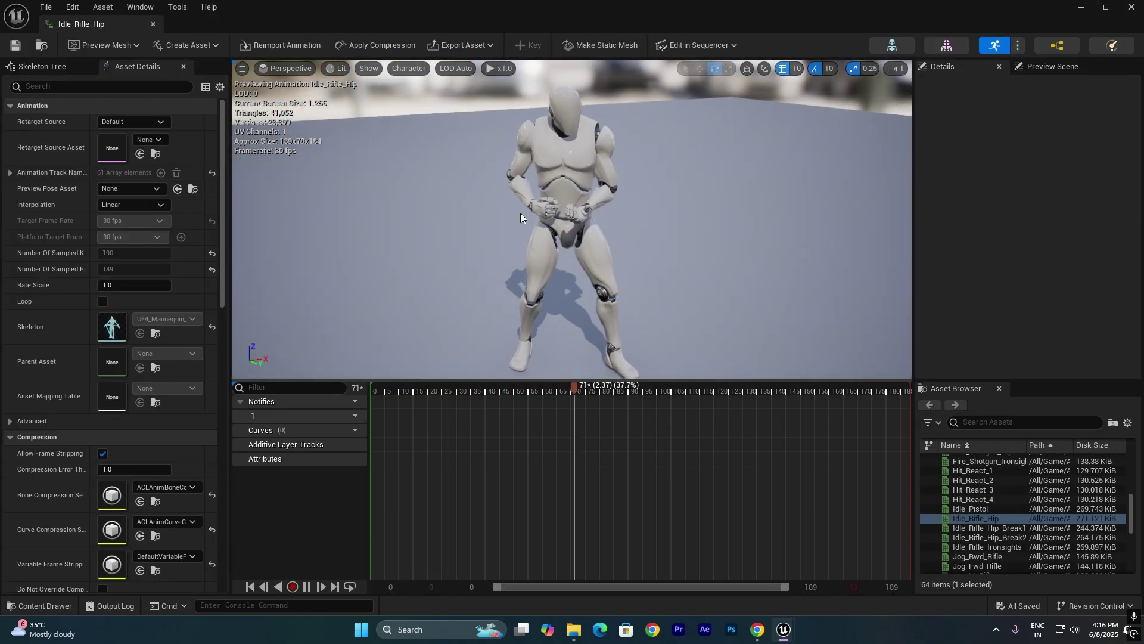
{"action": "left_click", "coordinate": [153, 25]}
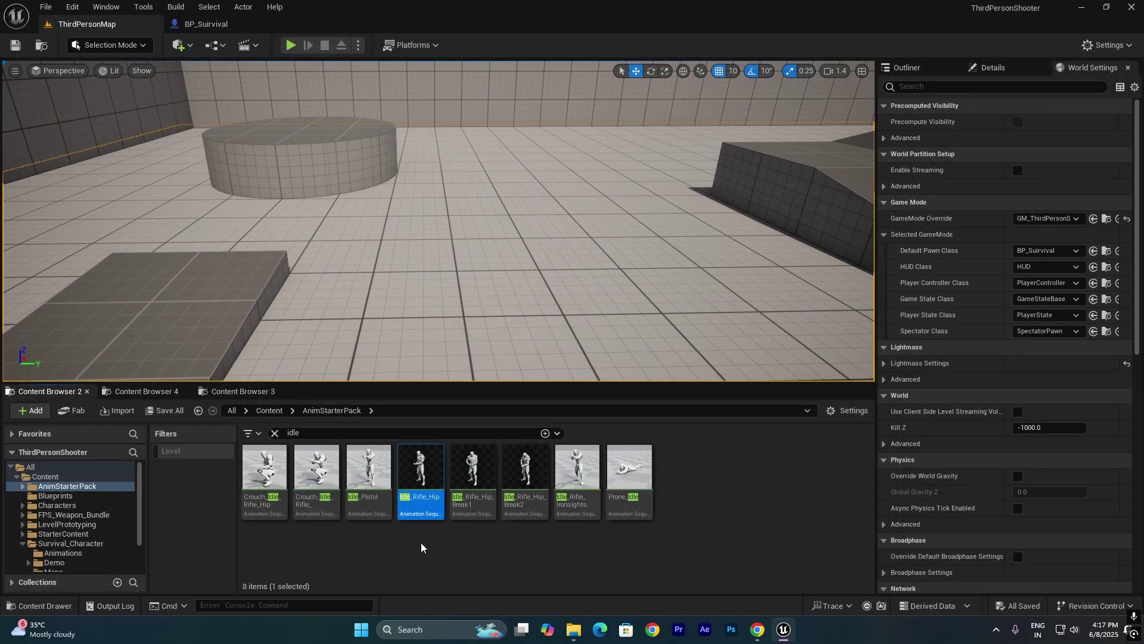
{"action": "mouse_move", "coordinate": [421, 472]}
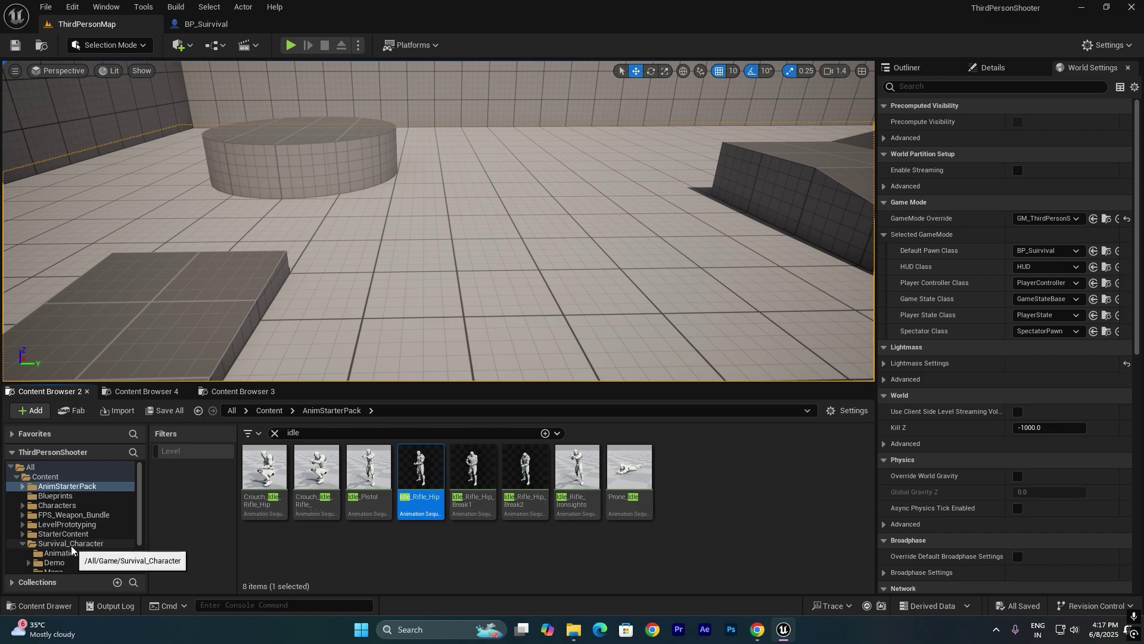
{"action": "left_click", "coordinate": [477, 560]}
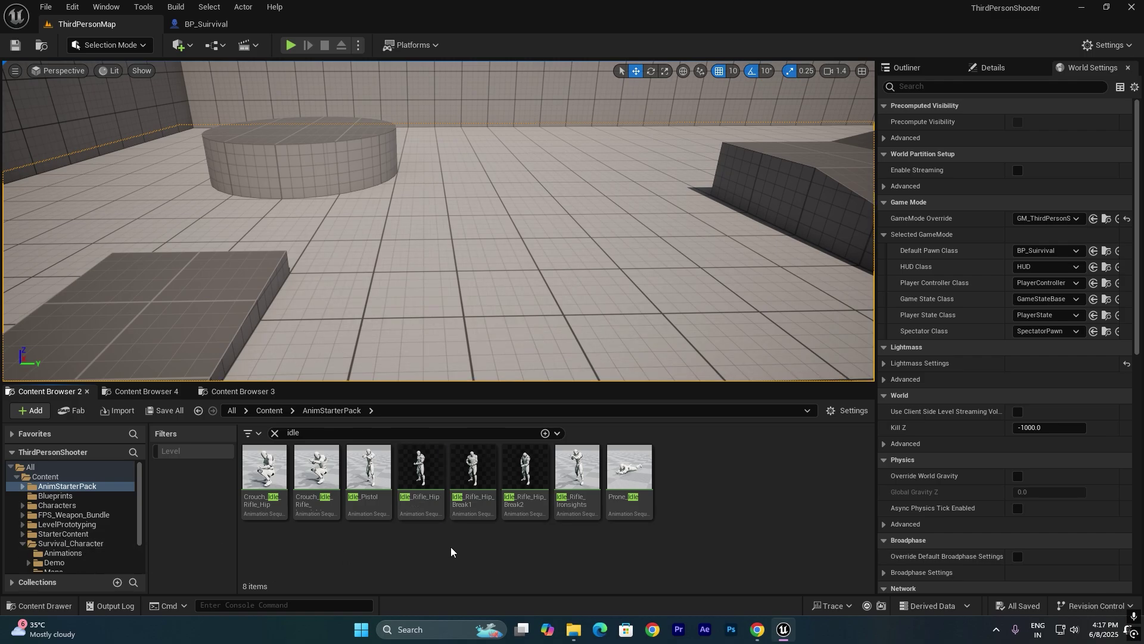
- Start Retarget Animations from Idle_Rifle_Hip and set the Target Skeletal Mesh to SK_Survival_Character
{"action": "left_click", "coordinate": [417, 483]}
{"action": "right_click", "coordinate": [417, 483]}
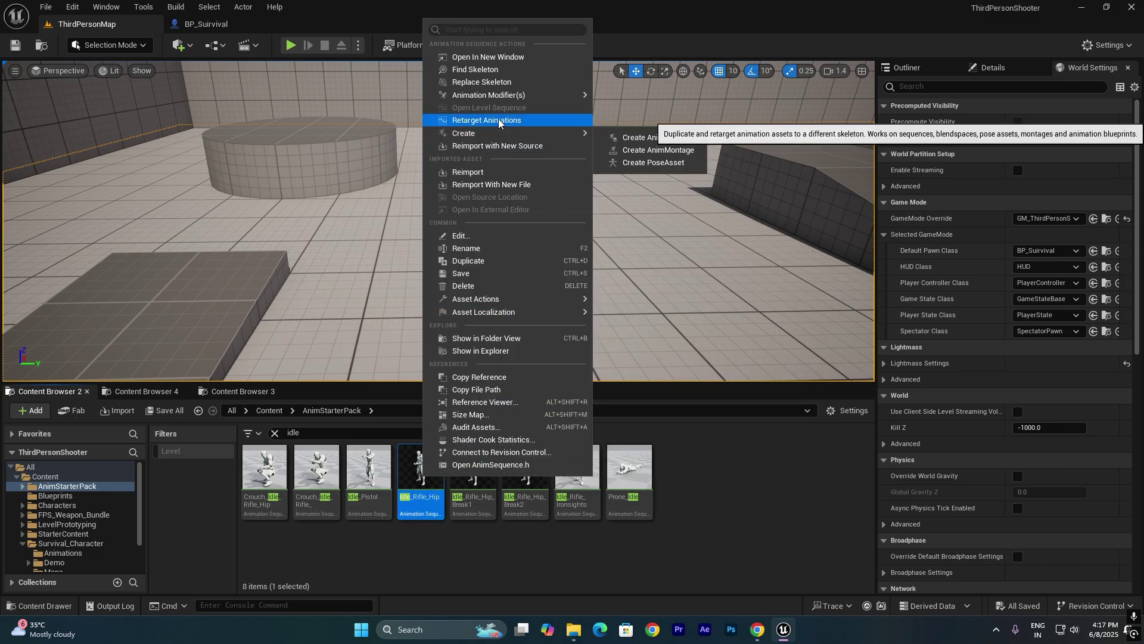
{"action": "left_click", "coordinate": [497, 120]}
{"action": "left_click", "coordinate": [852, 177]}
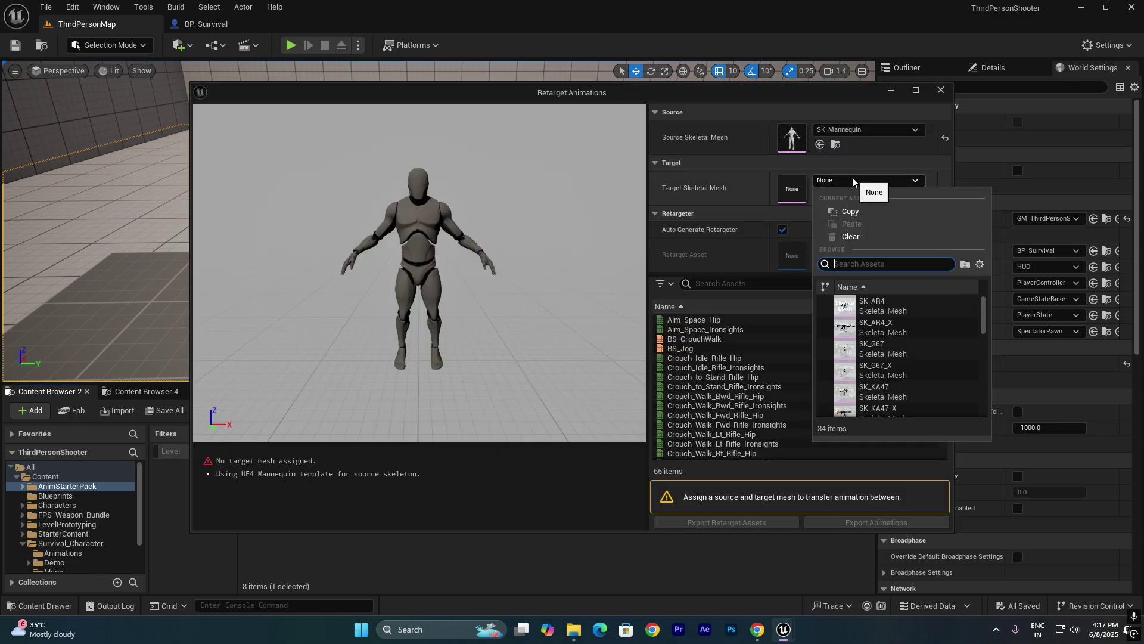
{"action": "type", "text": "surv"}
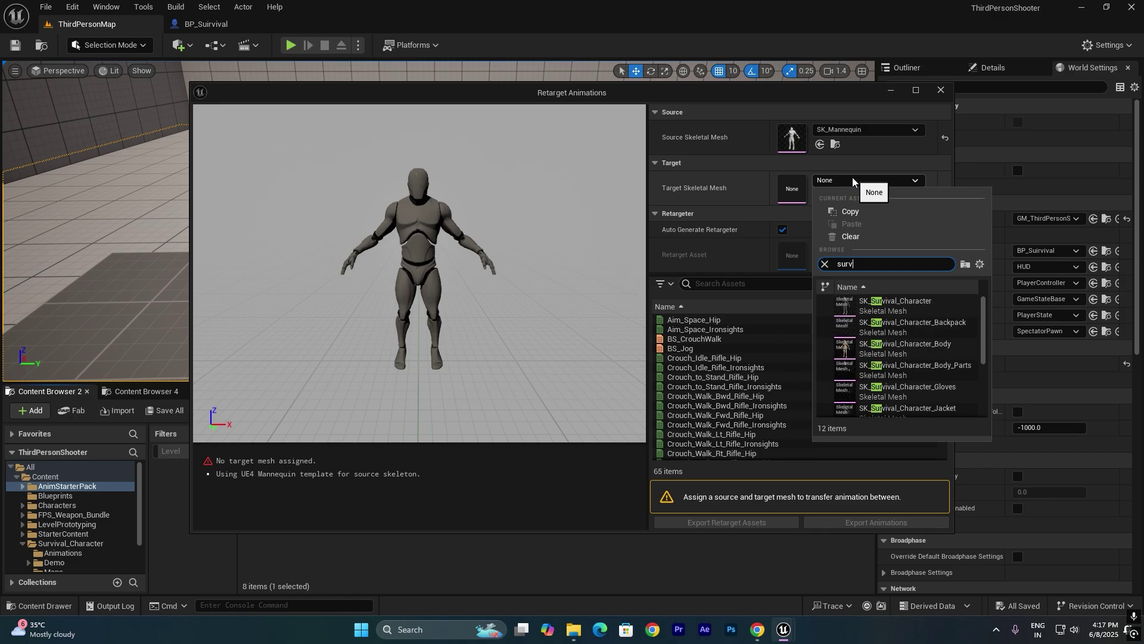
{"action": "left_click", "coordinate": [944, 298]}
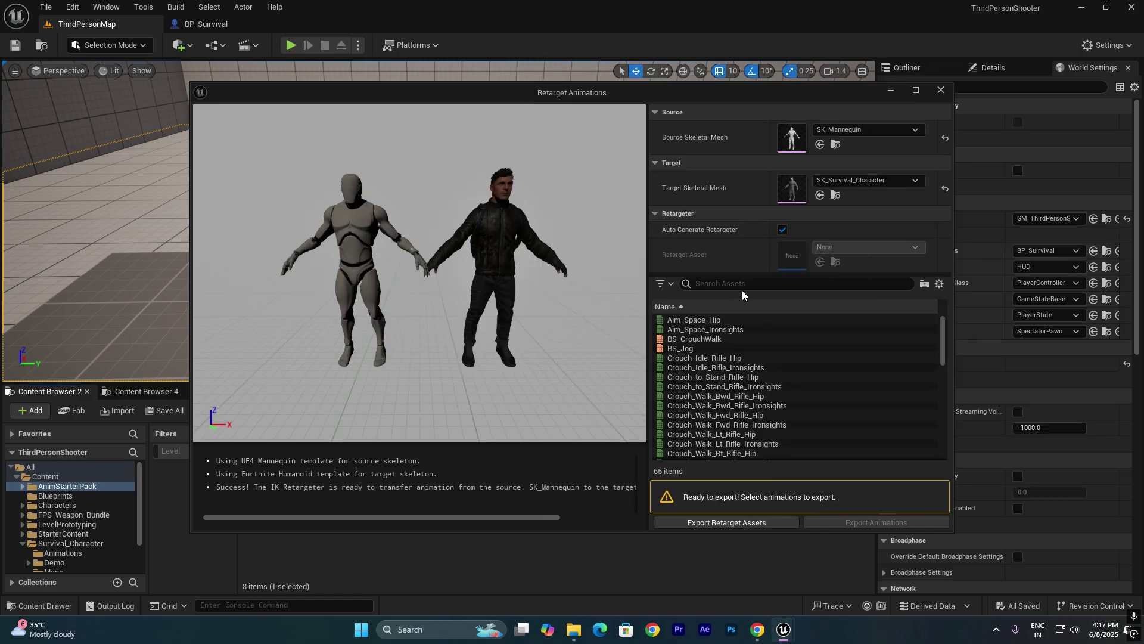
- Filter the retargetable animations by "idle" and select Idle_Rifle_Hip for export
{"action": "left_click", "coordinate": [738, 283]}
{"action": "type", "text": "idle"}
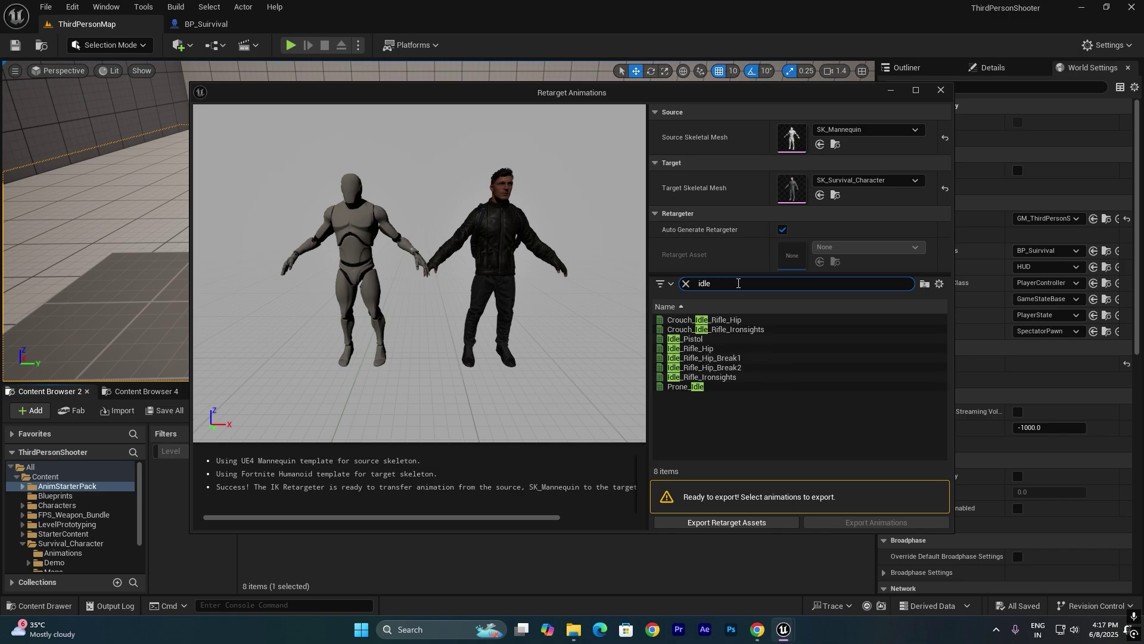
{"action": "left_click", "coordinate": [710, 349]}
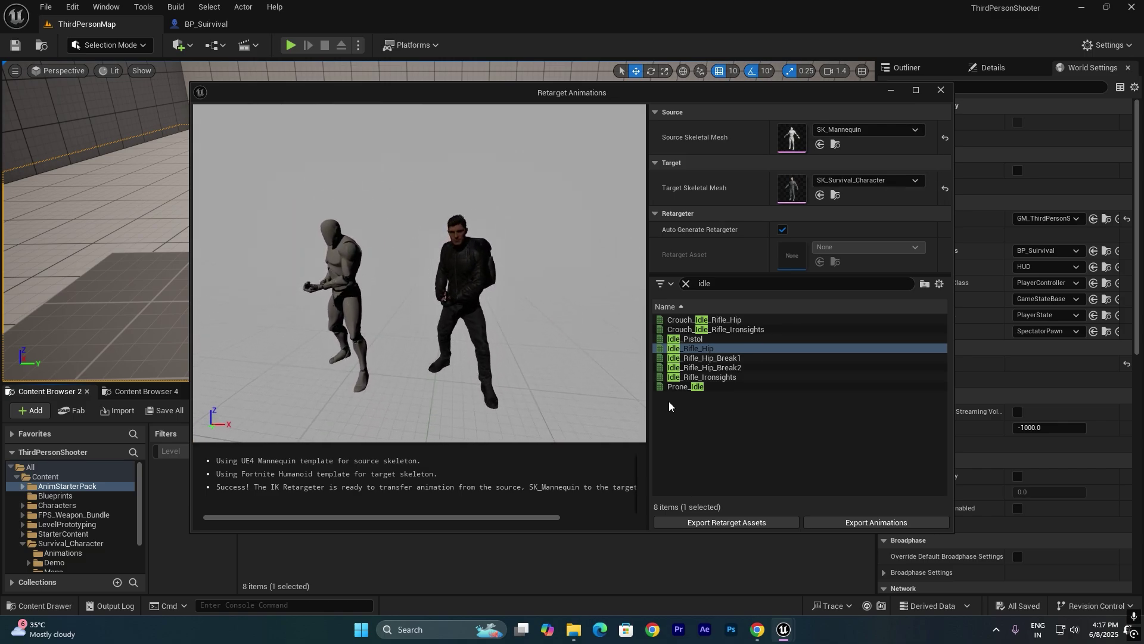
- Start exporting the selected animation and create a destination folder named RifleAnimations inside Survival_Character/Animations
{"action": "left_click", "coordinate": [884, 521]}
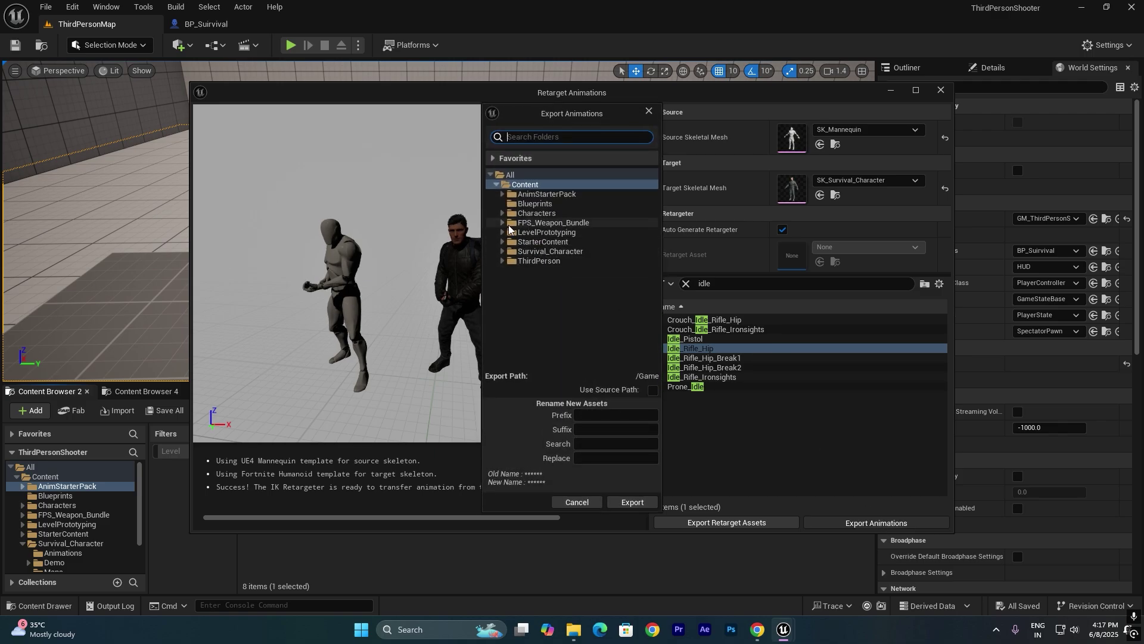
{"action": "left_click", "coordinate": [503, 251]}
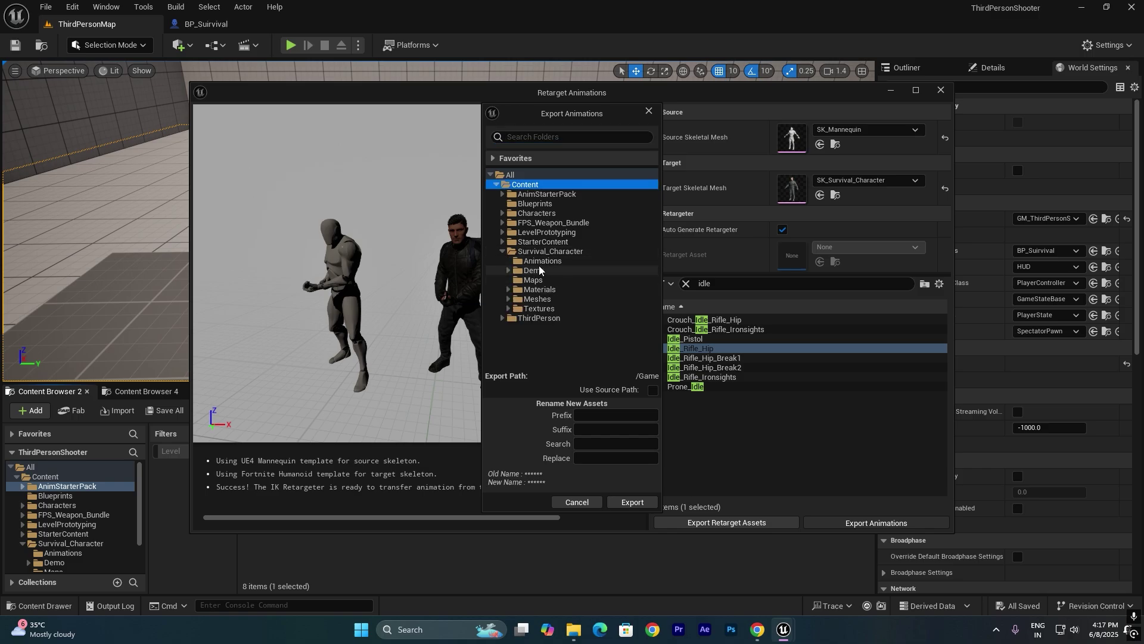
{"action": "left_click", "coordinate": [541, 262]}
{"action": "right_click", "coordinate": [564, 261]}
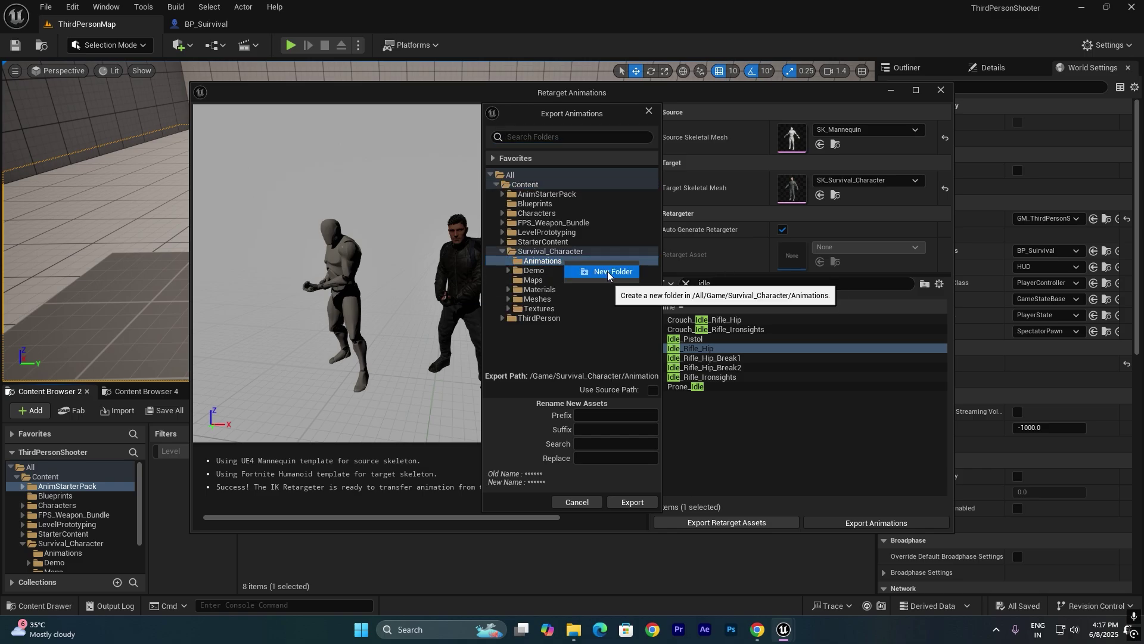
{"action": "left_click", "coordinate": [613, 271]}
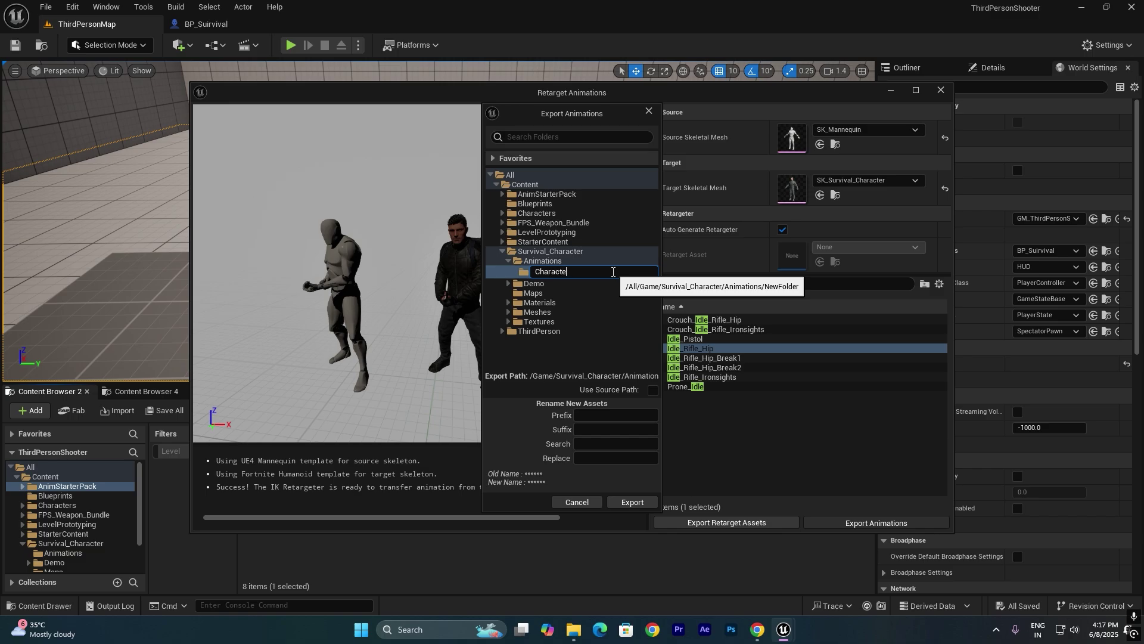
{"action": "key", "text": "BackSpace"}
{"action": "key", "text": "BackSpace"}
{"action": "key", "text": "BackSpace"}
{"action": "key", "text": "BackSpace"}
{"action": "key", "text": "BackSpace"}
{"action": "key", "text": "BackSpace"}
{"action": "type", "text": "RifleAnimations"}
{"action": "key", "text": "Return"}
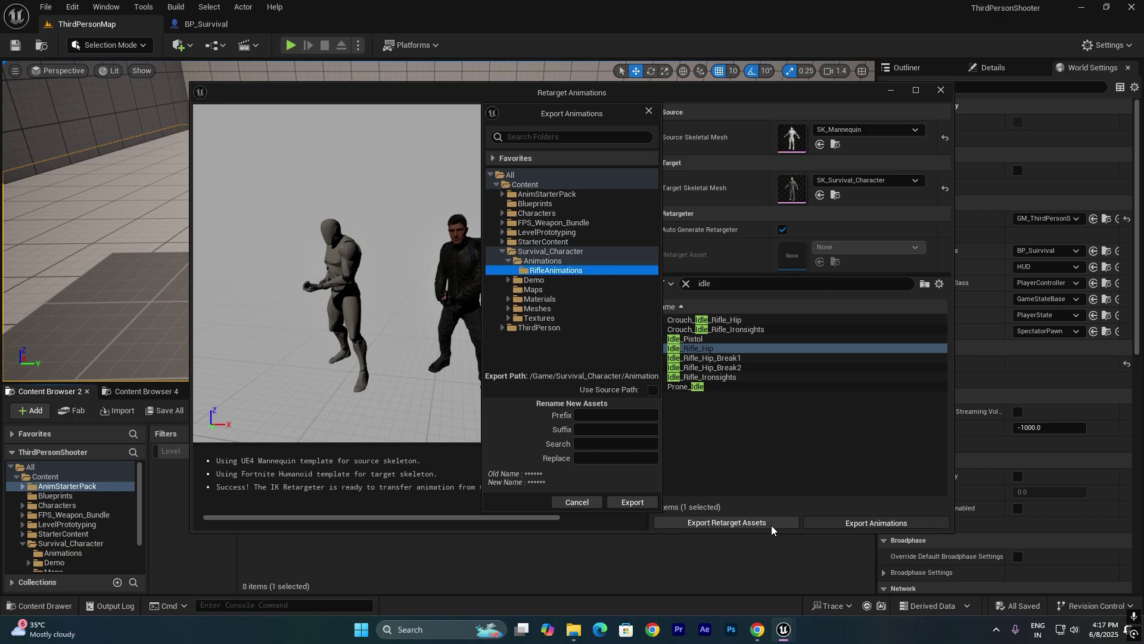
- Export the retargeted Idle_Rifle_Hip animation into the RifleAnimations folder and preview the exported asset
{"action": "left_click", "coordinate": [632, 502]}
{"action": "left_click", "coordinate": [672, 370]}
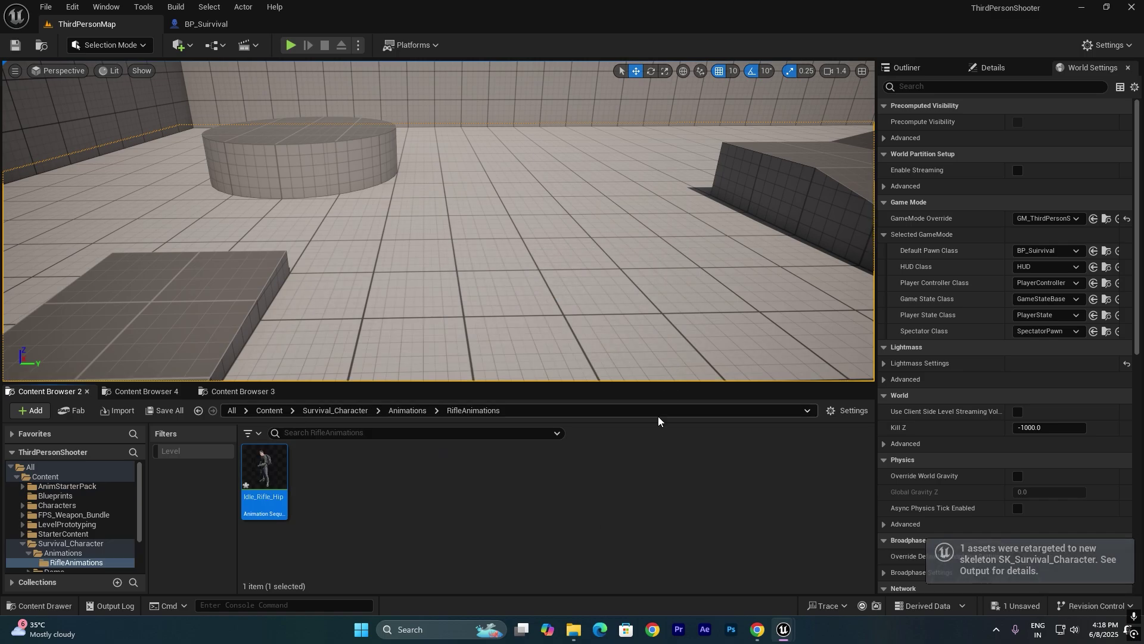
{"action": "double_click", "coordinate": [281, 475]}
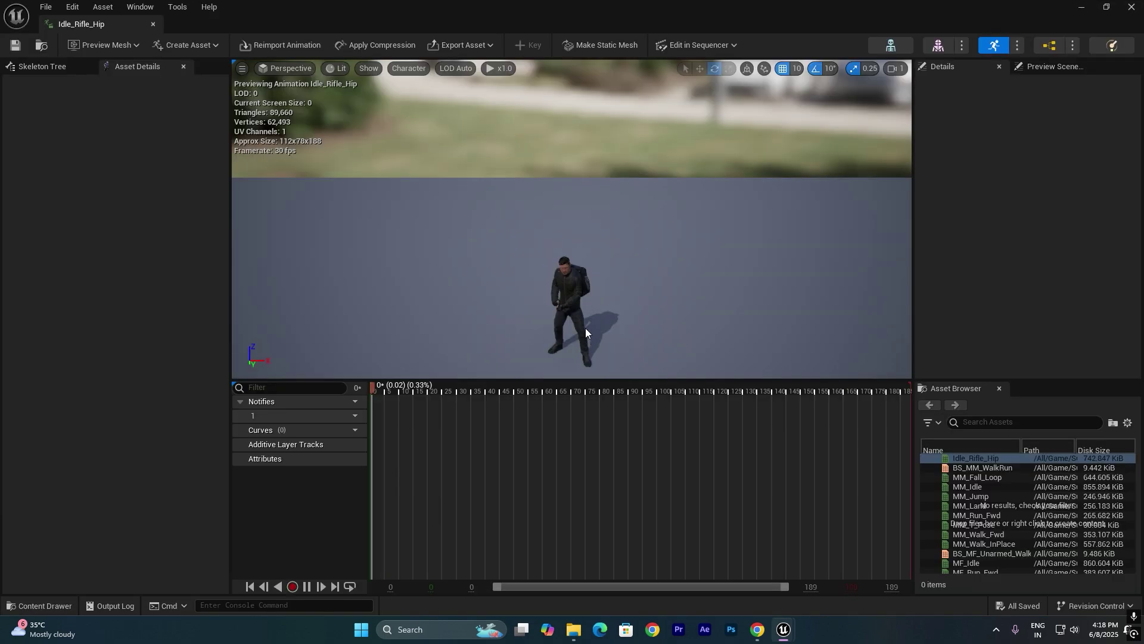
{"action": "key", "text": "alt+Tab"}
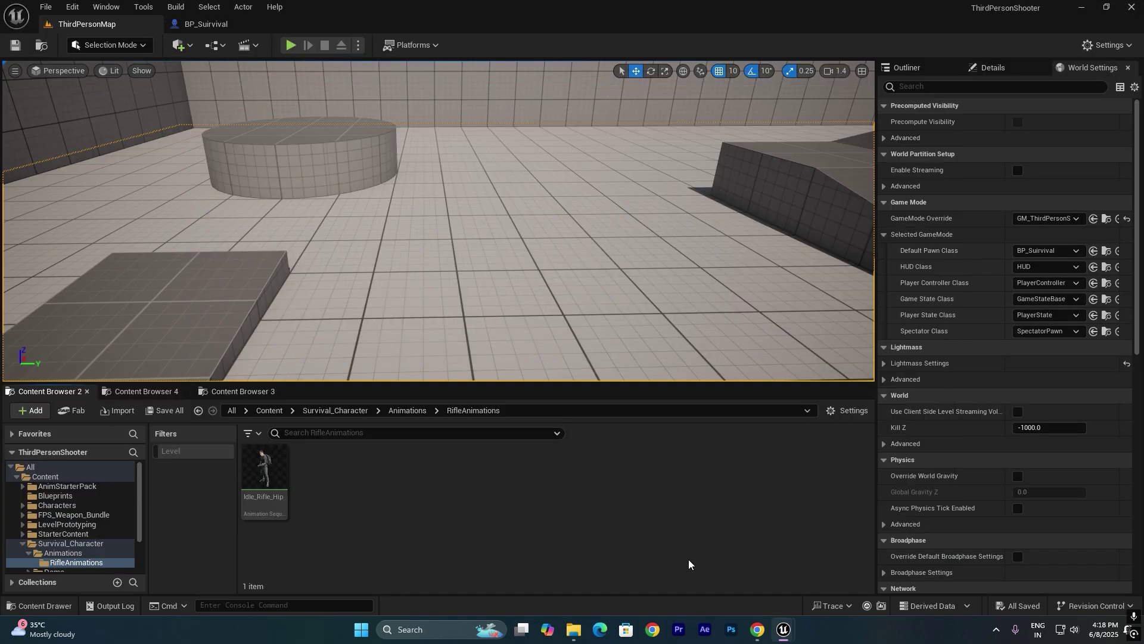
- Filter the retargetable animations by "rifle", preview Jog_Fwd_Rifle and export it to the RifleAnimations folder
{"action": "mouse_move", "coordinate": [791, 632]}
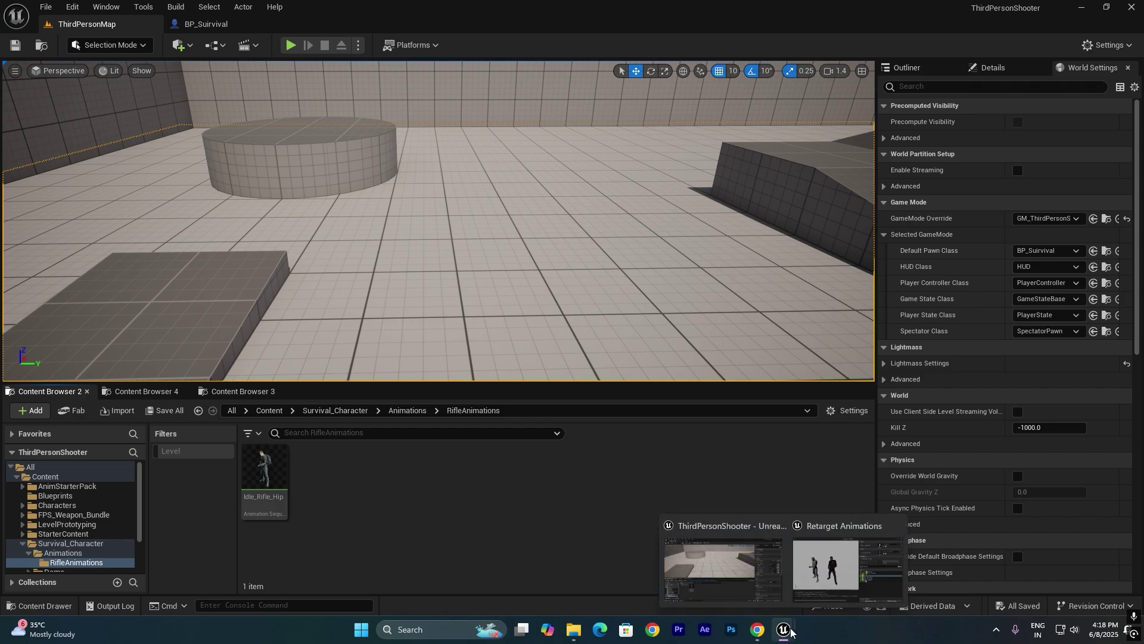
{"action": "left_click", "coordinate": [850, 563]}
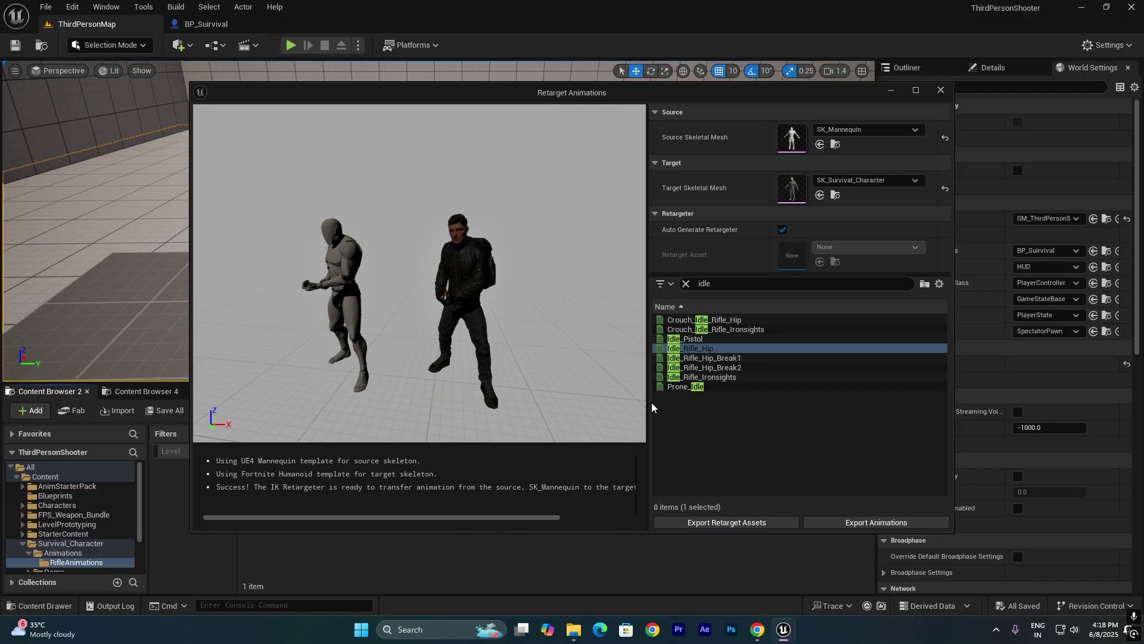
{"action": "left_click", "coordinate": [724, 282]}
{"action": "type", "text": "ri"}
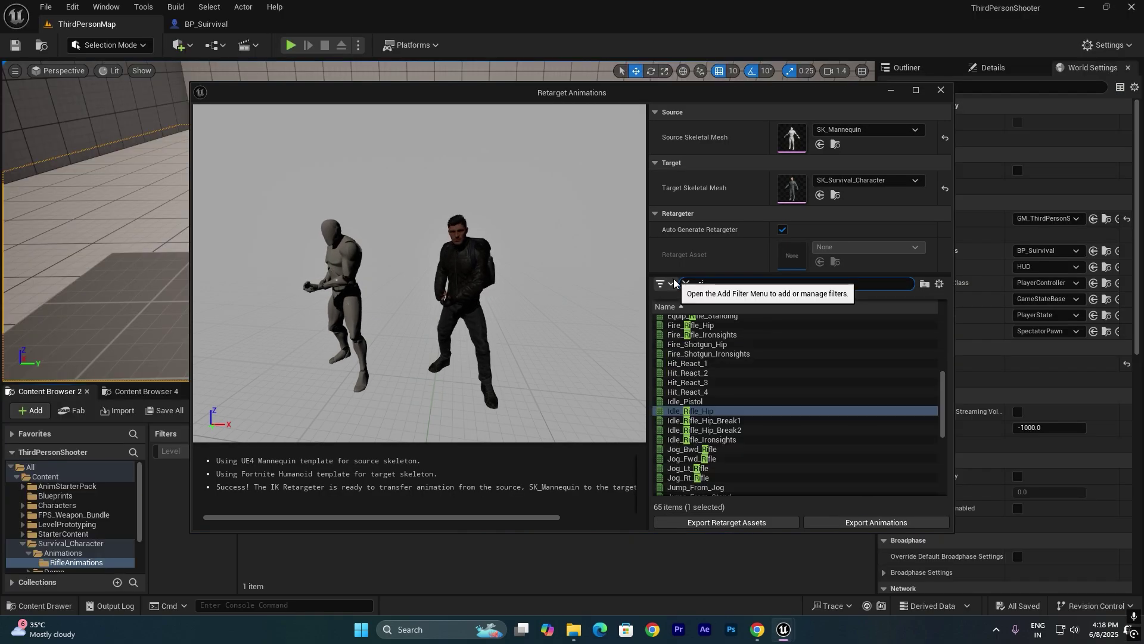
{"action": "type", "text": "fle"}
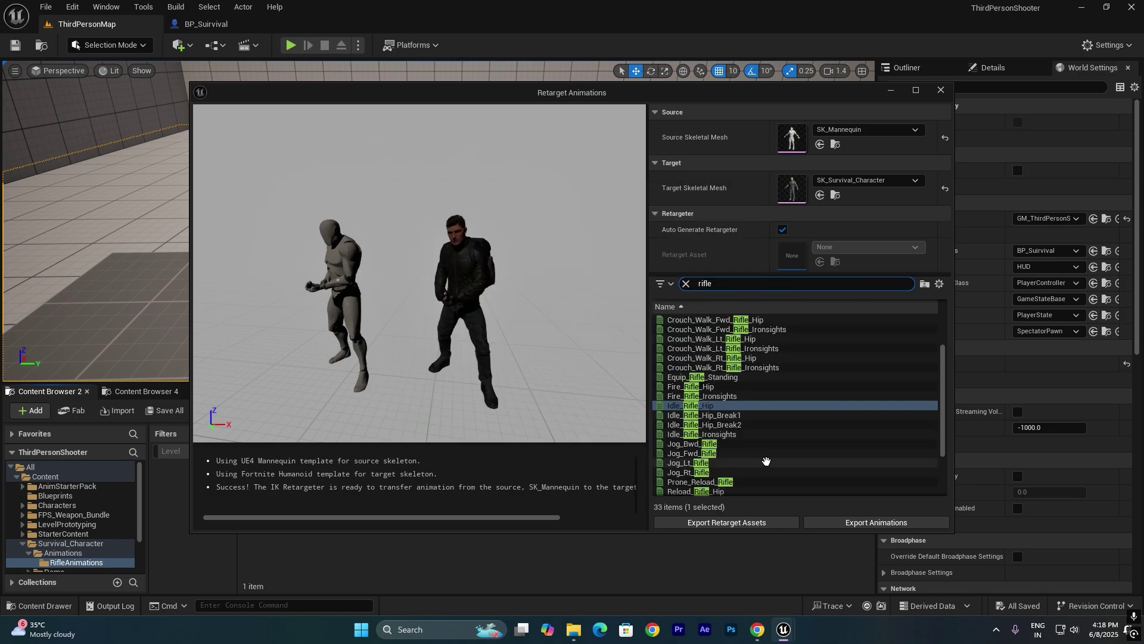
{"action": "left_click", "coordinate": [732, 453]}
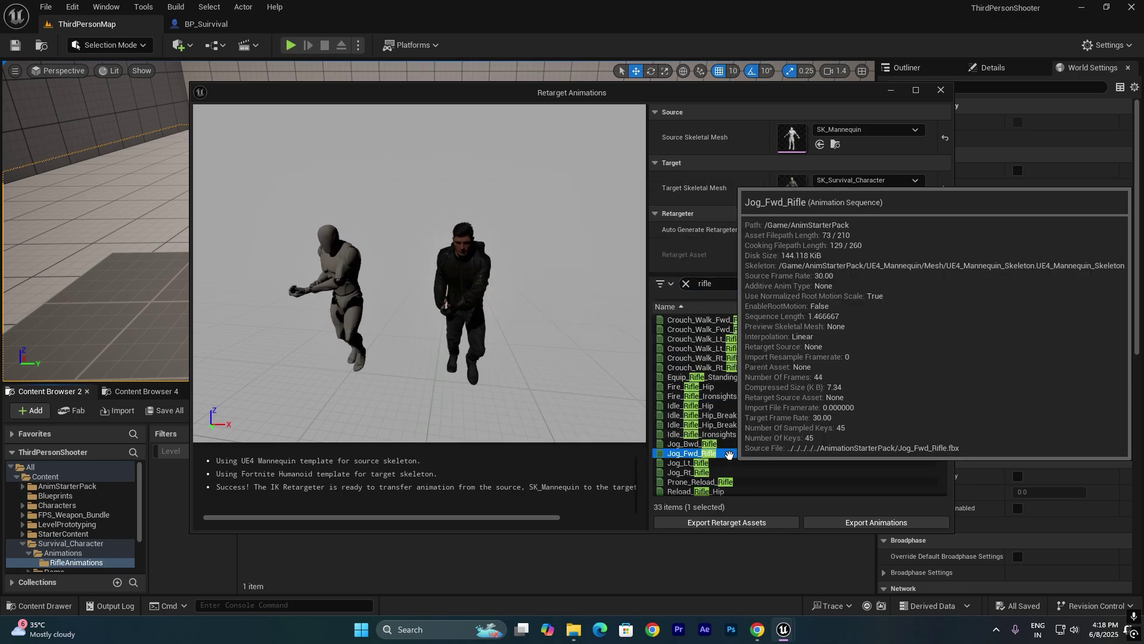
{"action": "left_click_drag", "start_coordinate": [417, 268], "coordinate": [387, 226]}
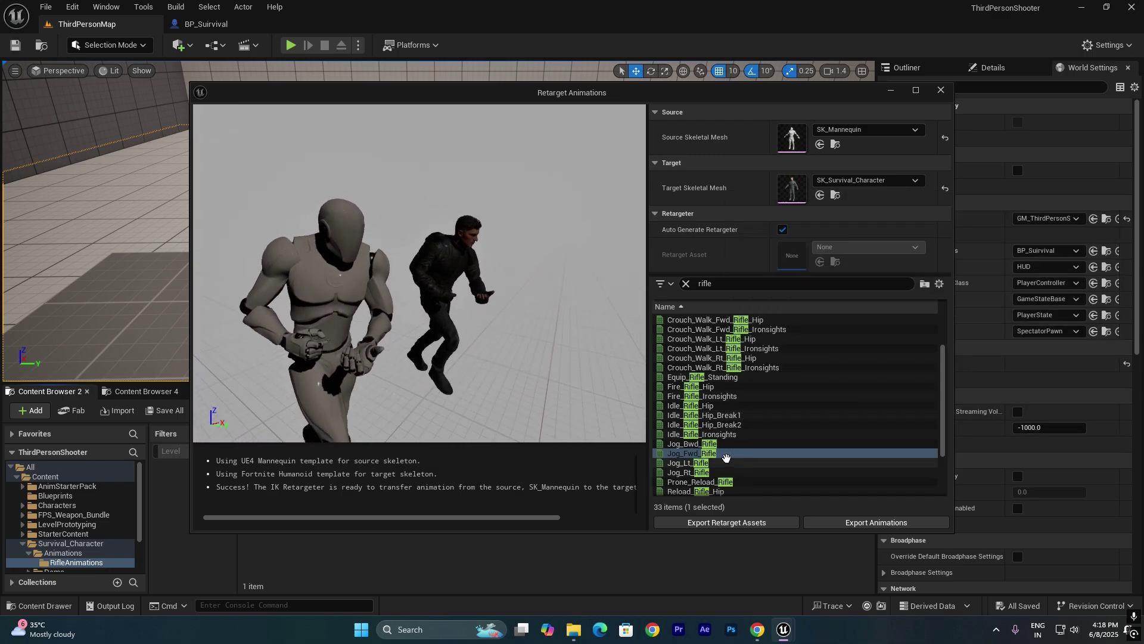
{"action": "left_click", "coordinate": [877, 522]}
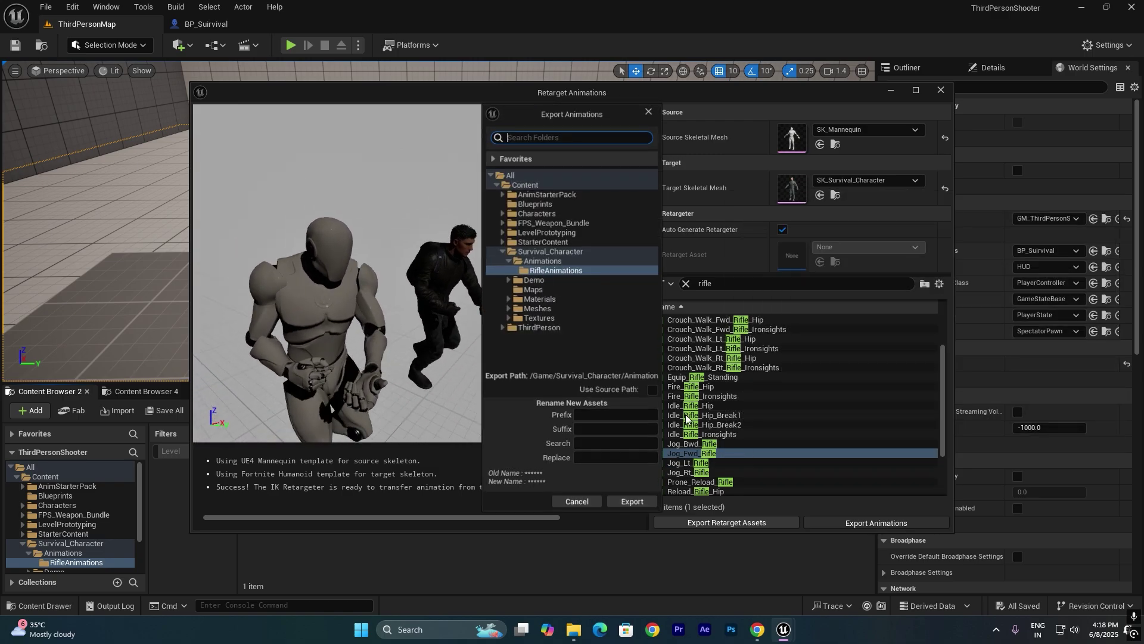
- Filter the retargetable animations by "fire" and export Fire_Rifle_Hip to the RifleAnimations folder
{"action": "left_click", "coordinate": [734, 280]}
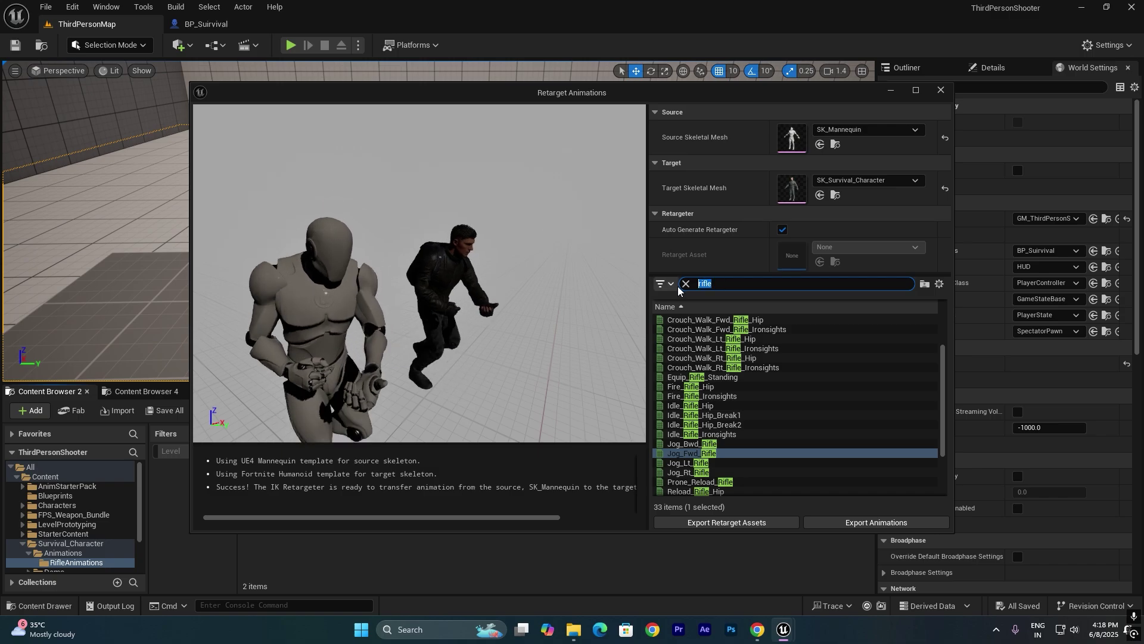
{"action": "key", "text": "BackSpace"}
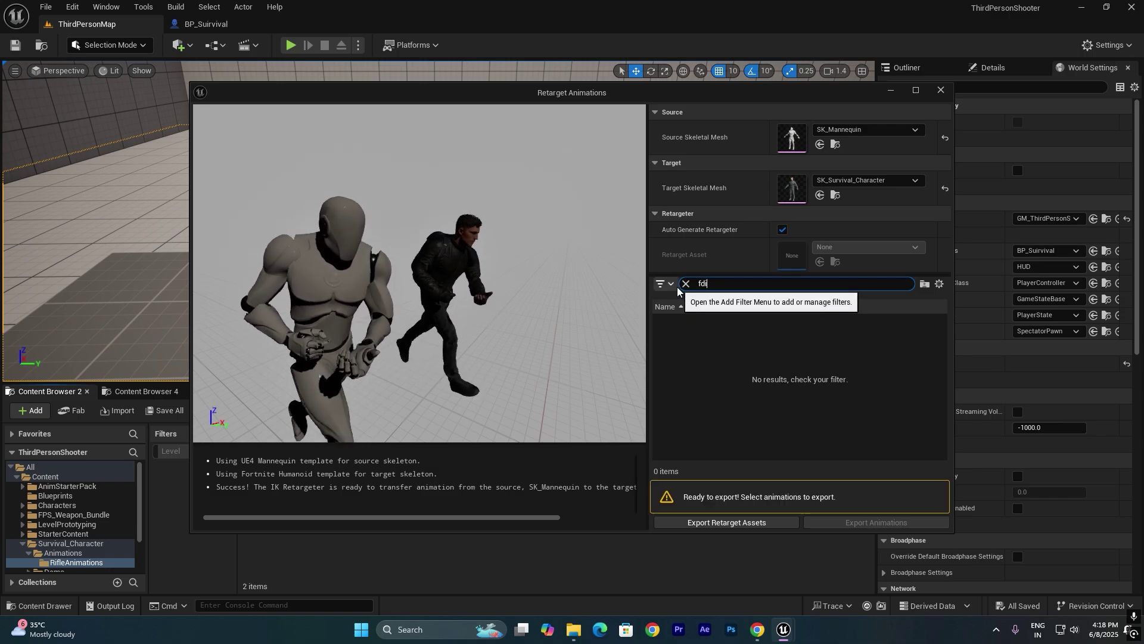
{"action": "type", "text": "fire"}
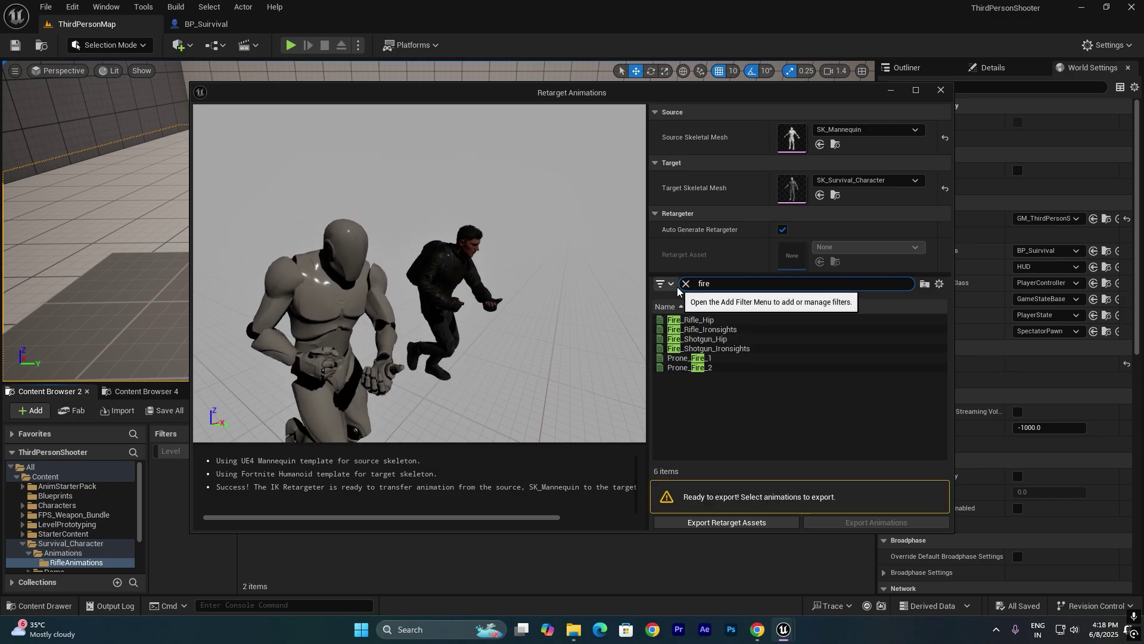
{"action": "left_click", "coordinate": [734, 319]}
{"action": "left_click", "coordinate": [876, 522]}
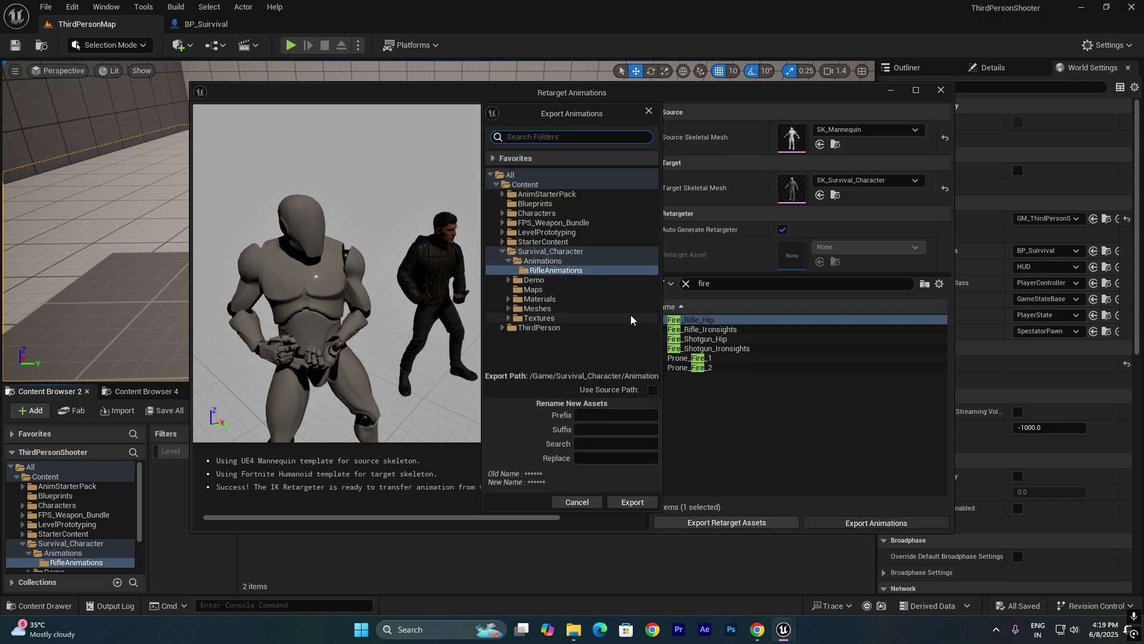
{"action": "left_click", "coordinate": [577, 501]}
- Filter the retargetable animations by "walk" and export Walk_Fwd_Rifle_Ironsights to the RifleAnimations folder
{"action": "mouse_move", "coordinate": [783, 627]}
{"action": "mouse_move", "coordinate": [813, 564]}
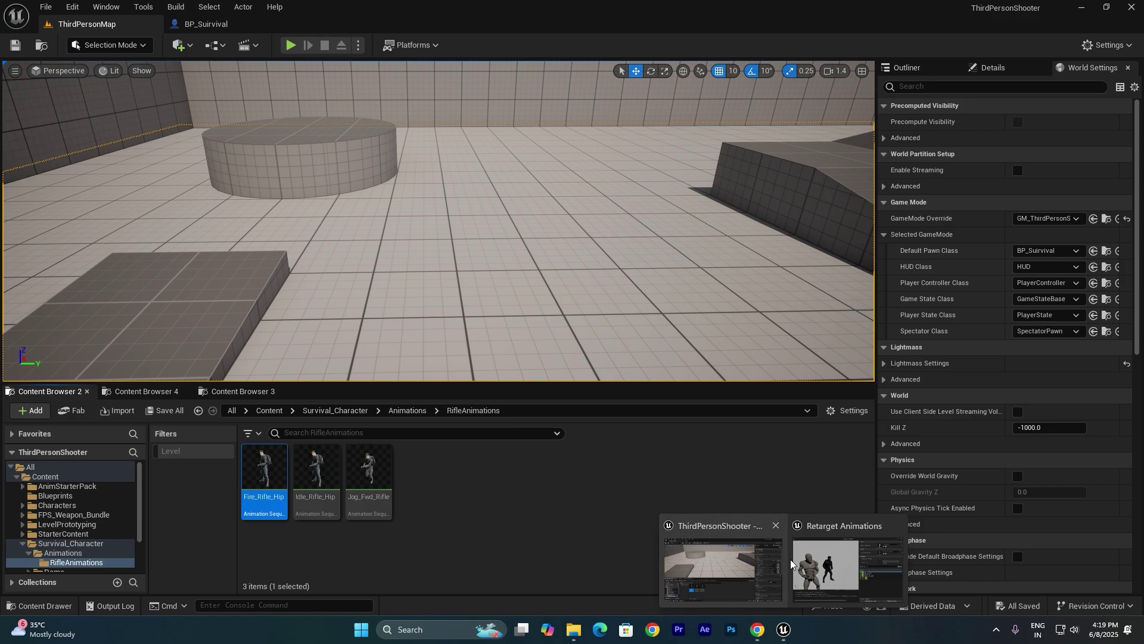
{"action": "left_click", "coordinate": [811, 557]}
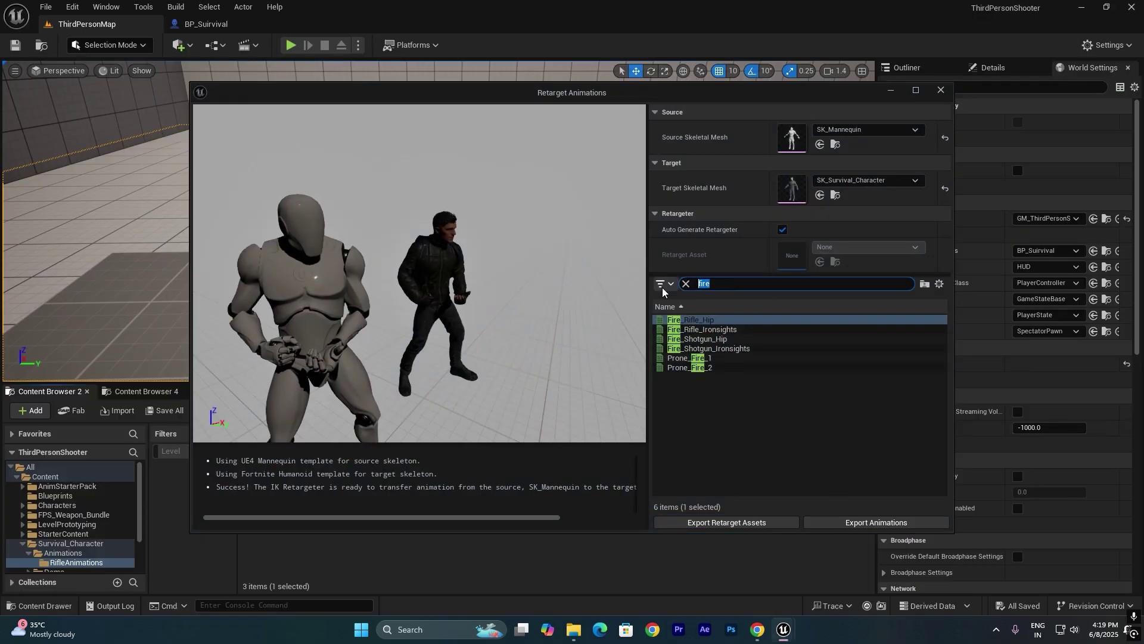
{"action": "type", "text": "walk"}
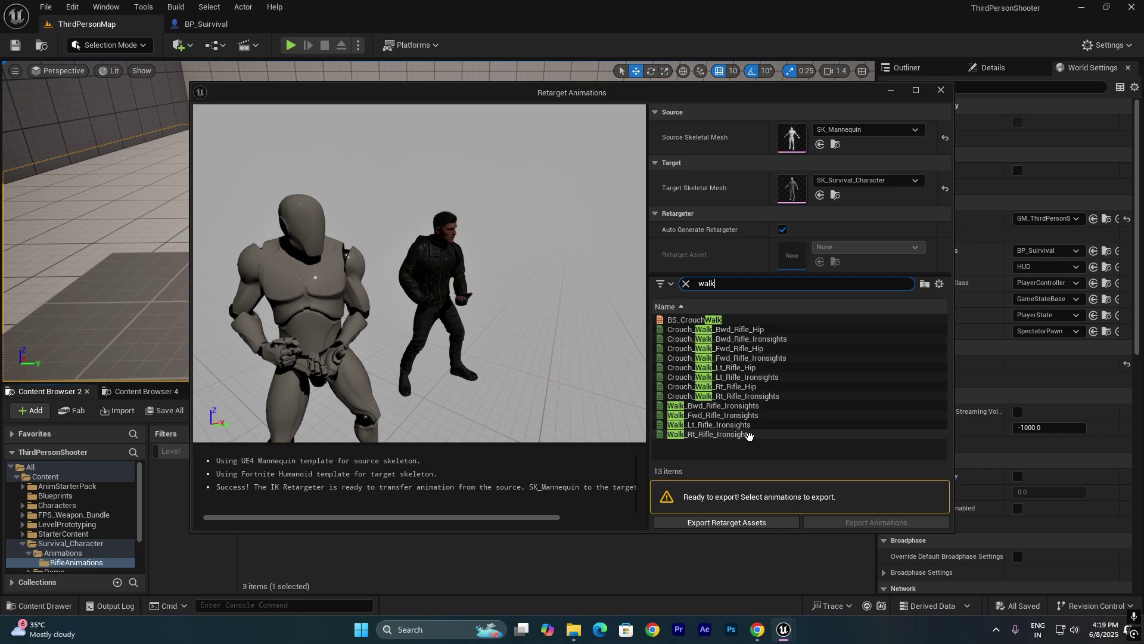
{"action": "left_click", "coordinate": [836, 416]}
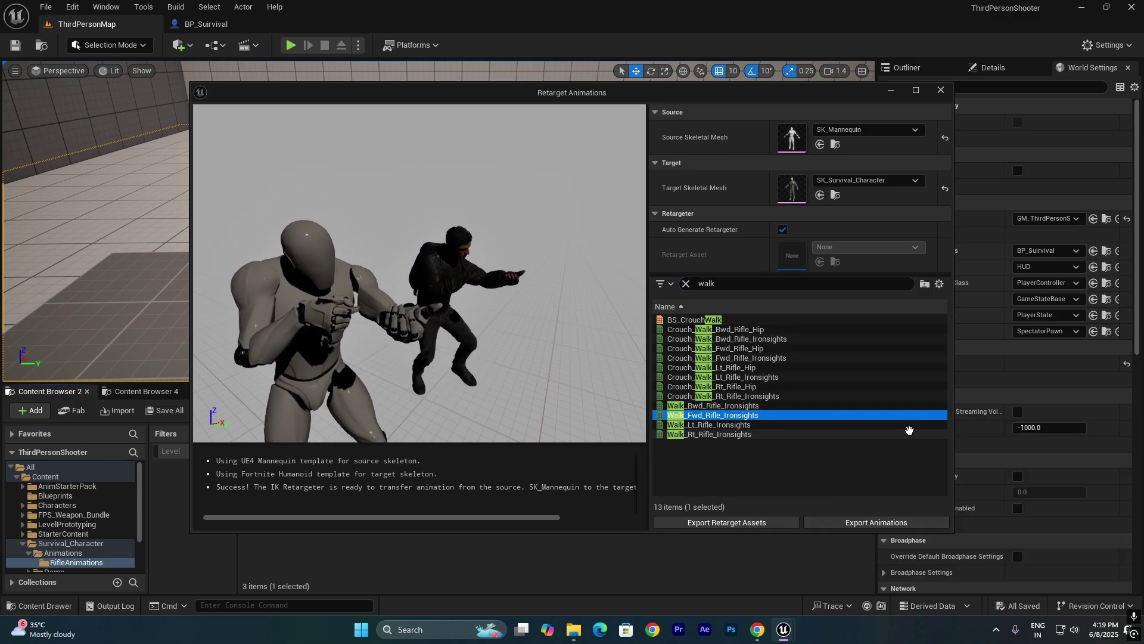
{"action": "left_click", "coordinate": [862, 519]}
{"action": "left_click", "coordinate": [624, 502]}
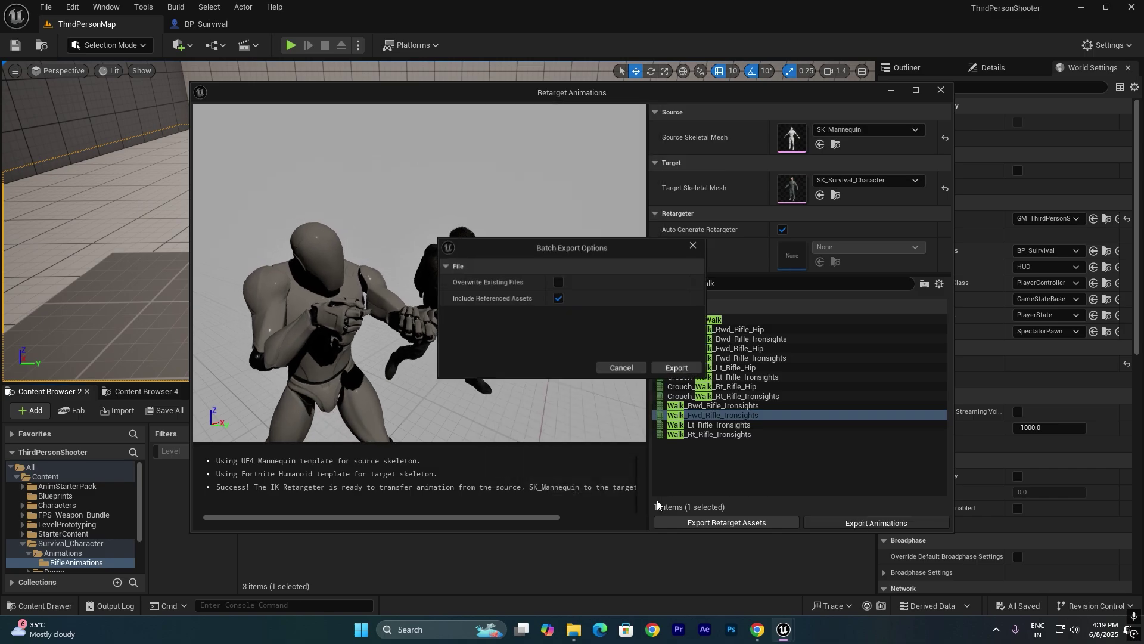
{"action": "left_click", "coordinate": [681, 370]}
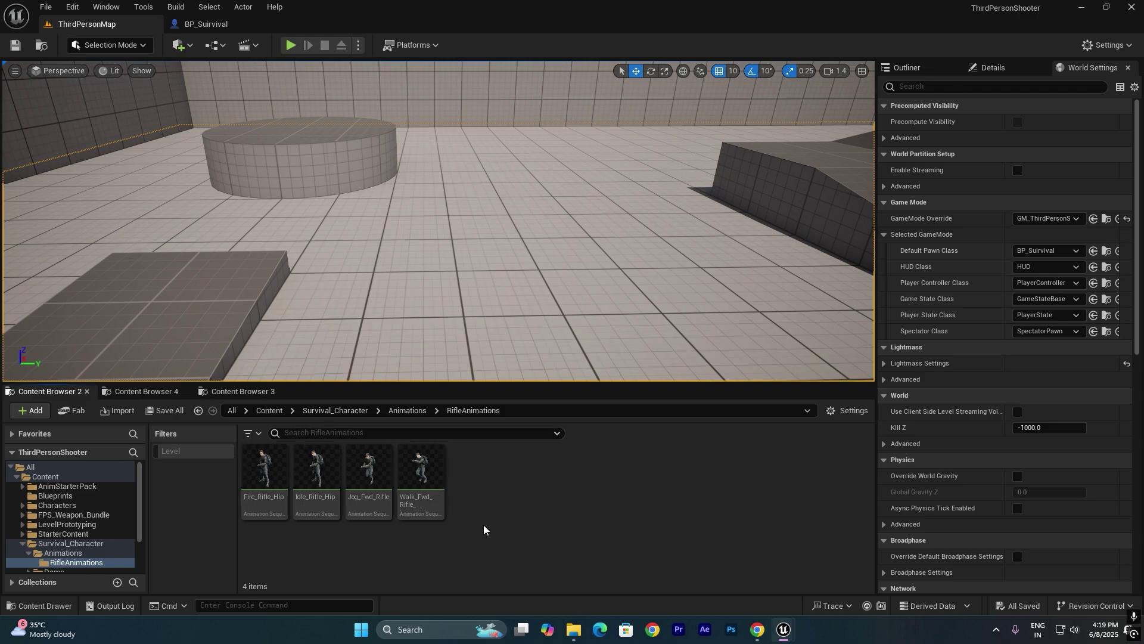
- Preview the exported Fire_Rifle_Hip animation and check the other retargeted animations in the RifleAnimations folder
{"action": "double_click", "coordinate": [258, 480]}
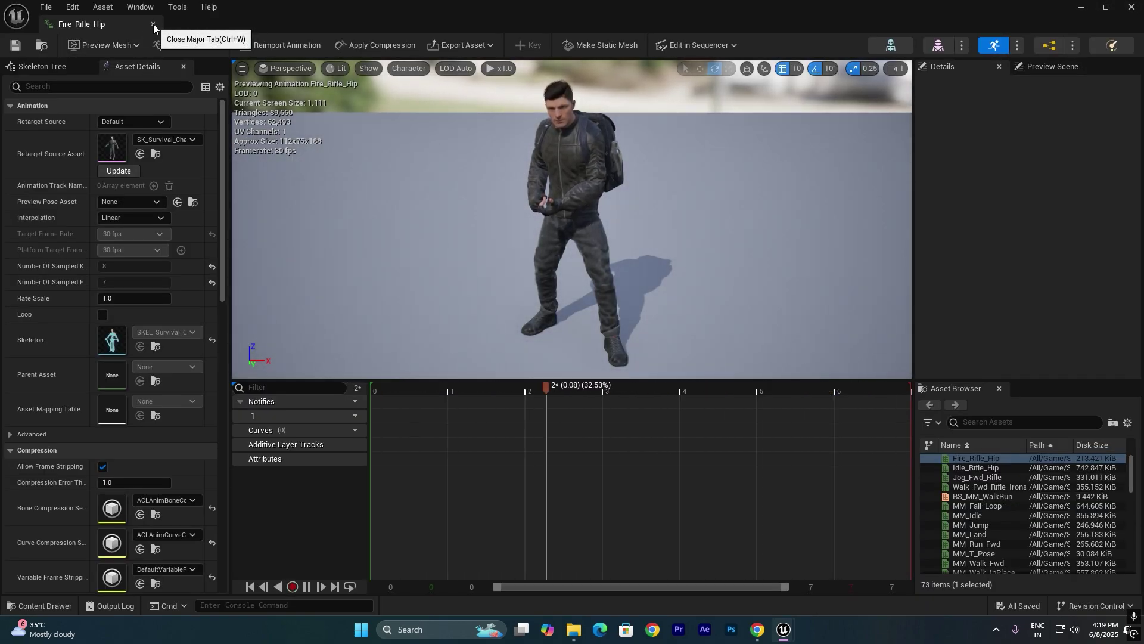
{"action": "left_click", "coordinate": [152, 24]}
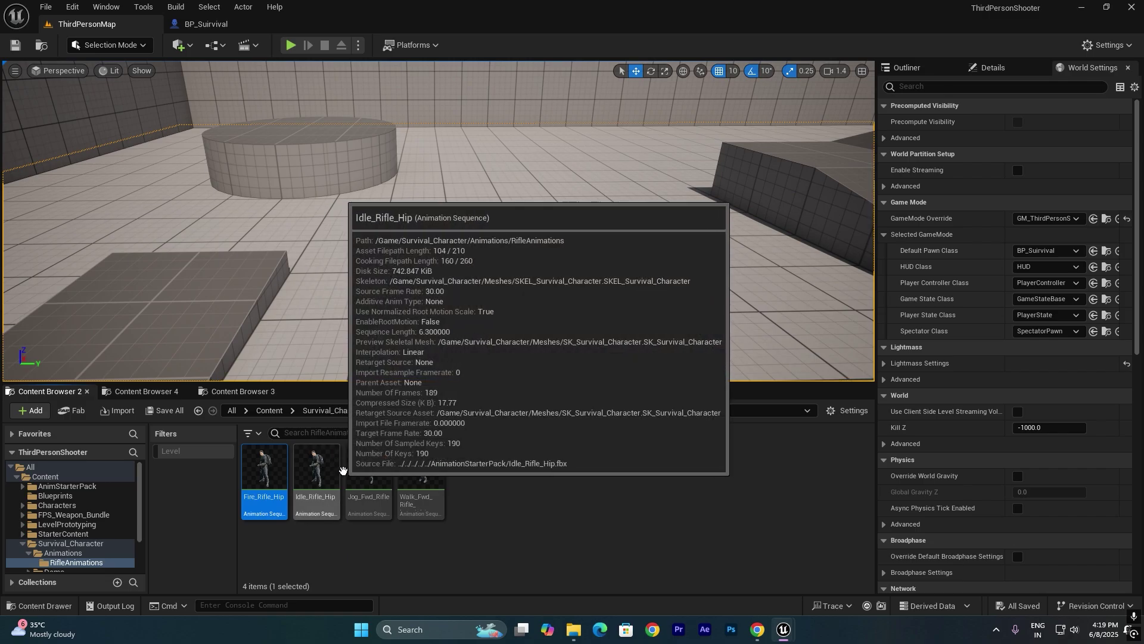
{"action": "left_click", "coordinate": [370, 471]}
{"action": "left_click", "coordinate": [421, 471]}
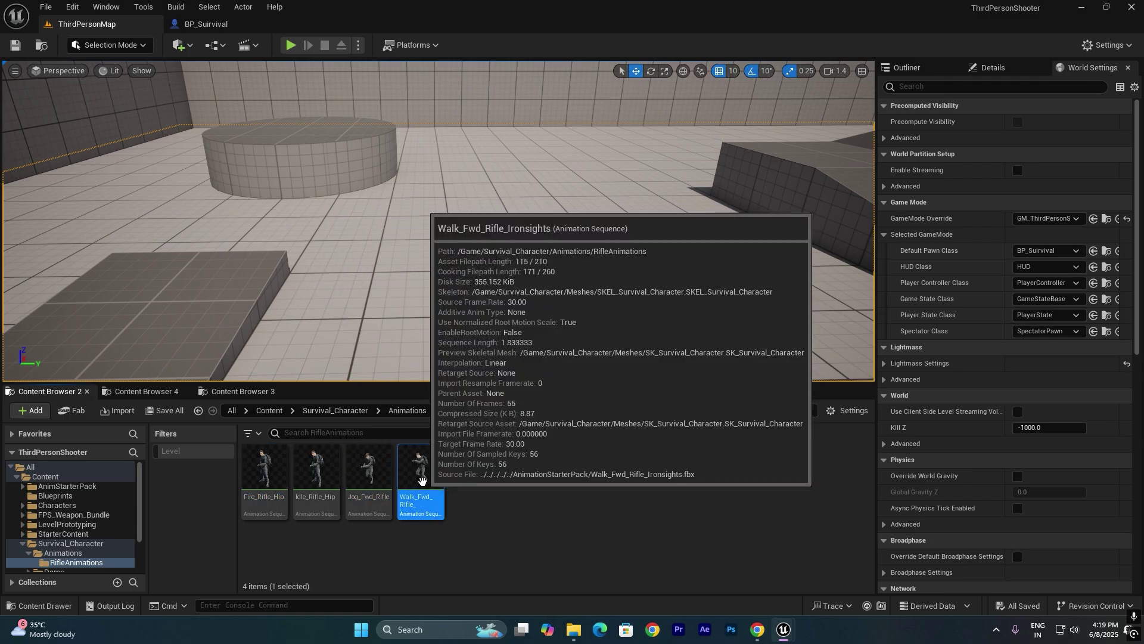
{"action": "left_click", "coordinate": [587, 516]}
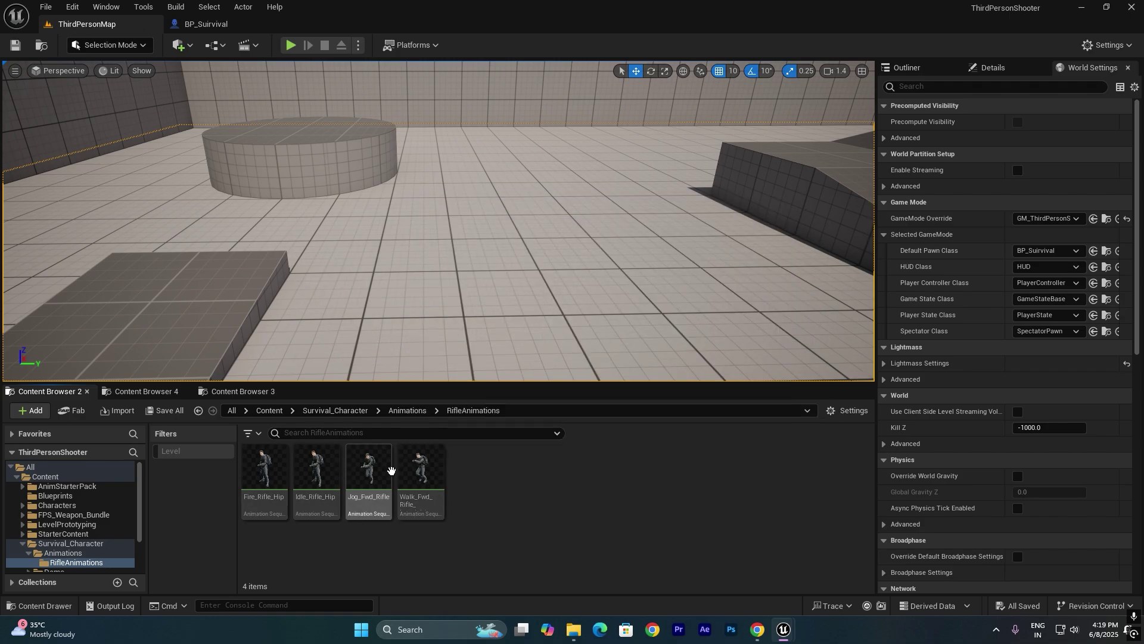
- Create a Blend Space 1D for the SKEL_Survival_Character skeleton in the Animations folder and name it BS_Survival
{"action": "left_click", "coordinate": [411, 411]}
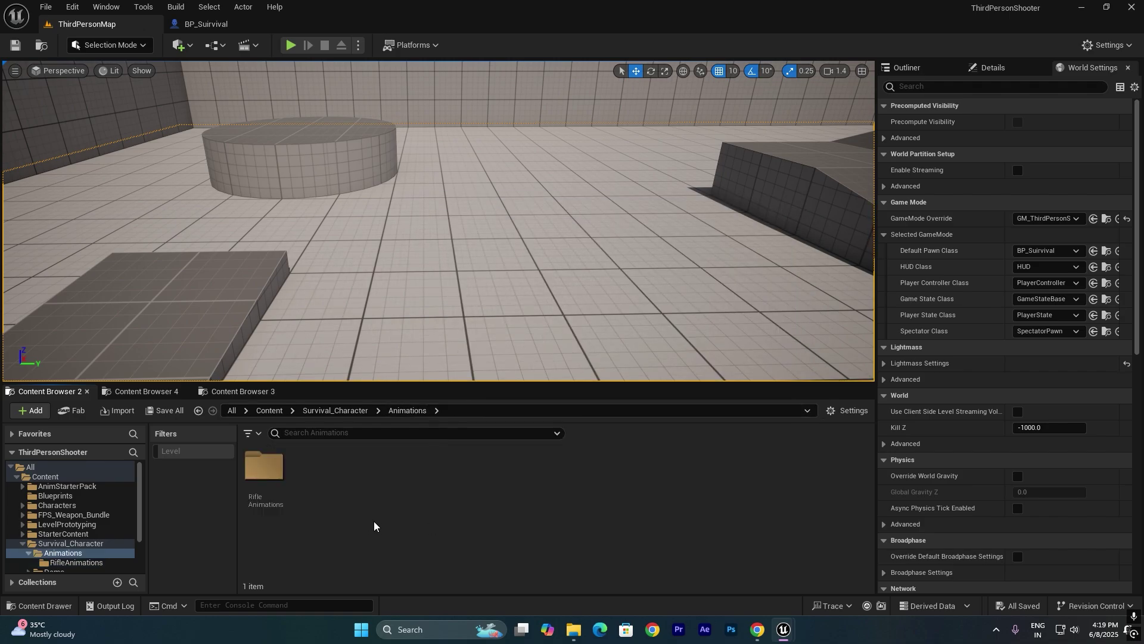
{"action": "right_click", "coordinate": [338, 519]}
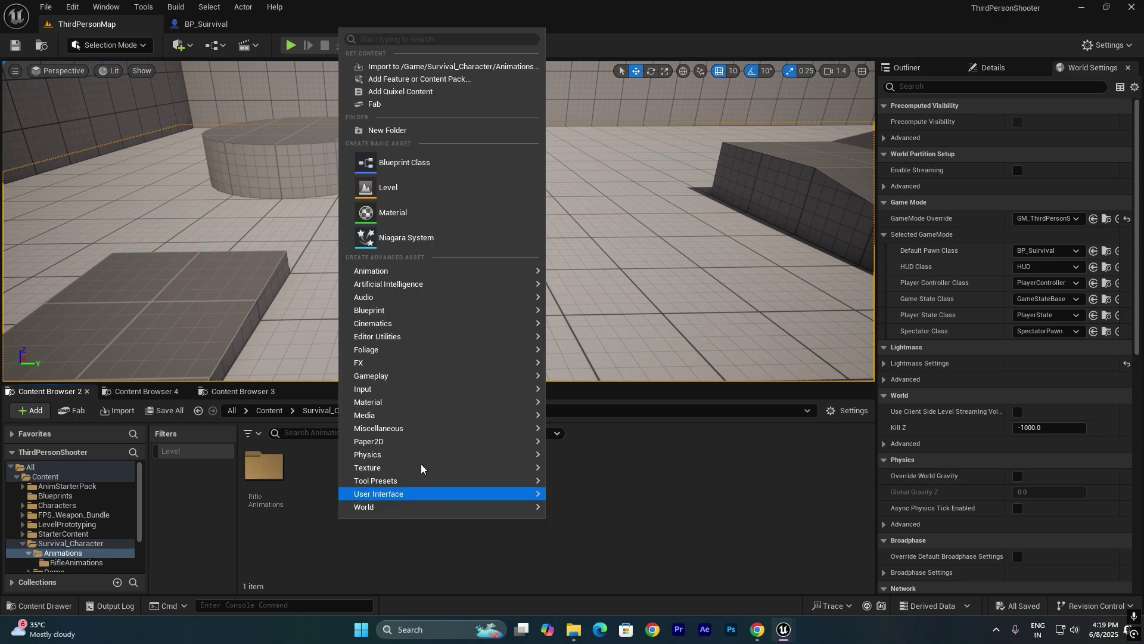
{"action": "mouse_move", "coordinate": [492, 297]}
{"action": "mouse_move", "coordinate": [417, 264]}
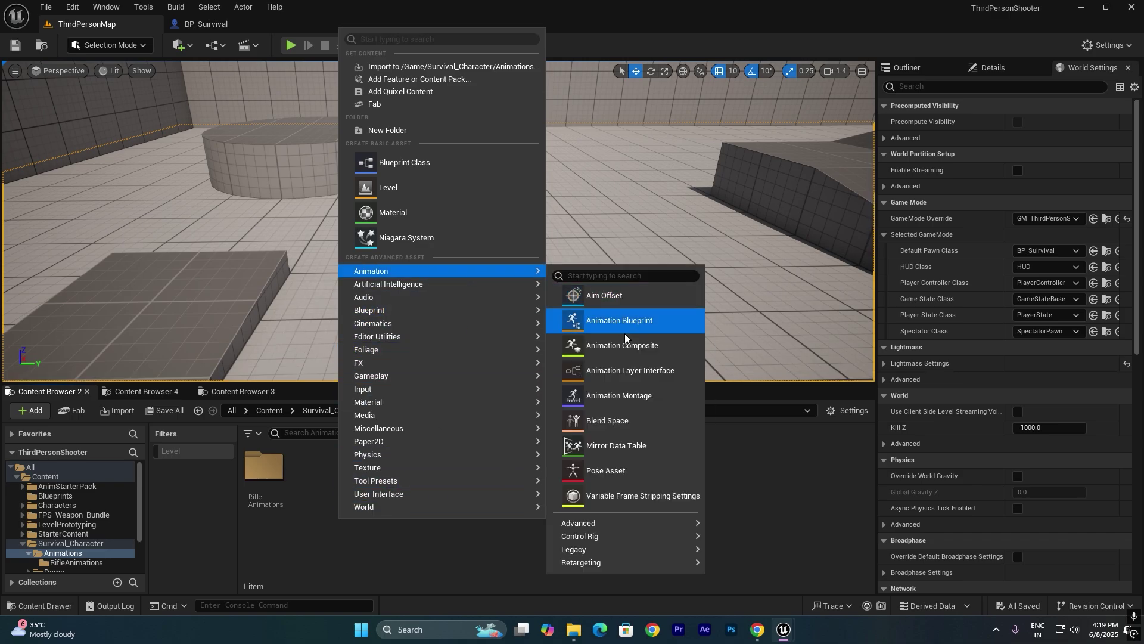
{"action": "mouse_move", "coordinate": [597, 547]}
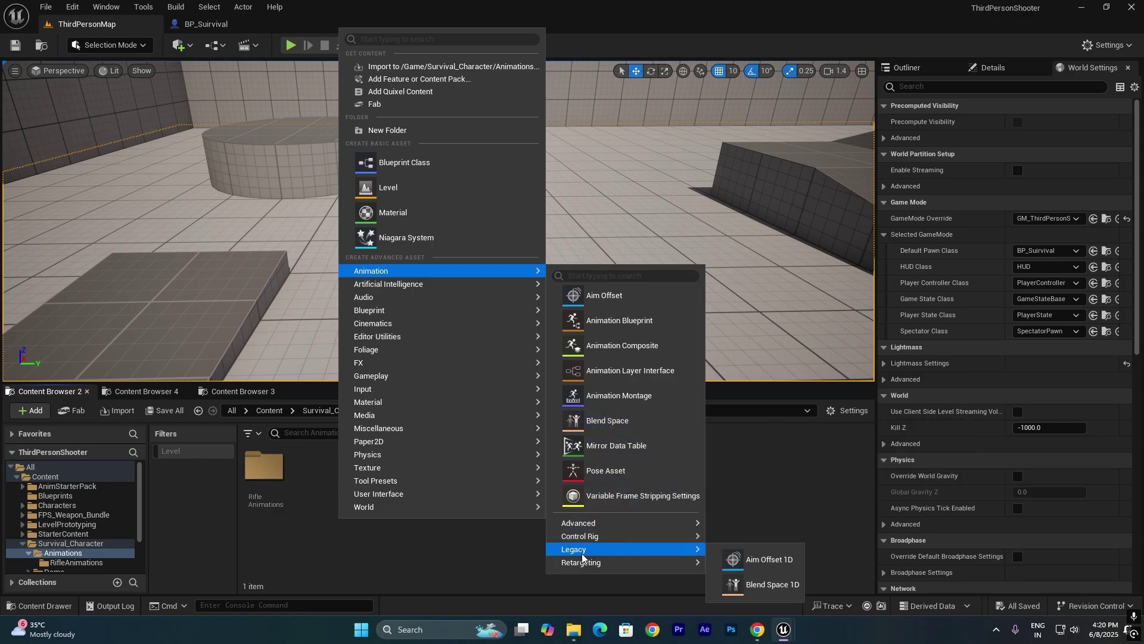
{"action": "left_click", "coordinate": [762, 589]}
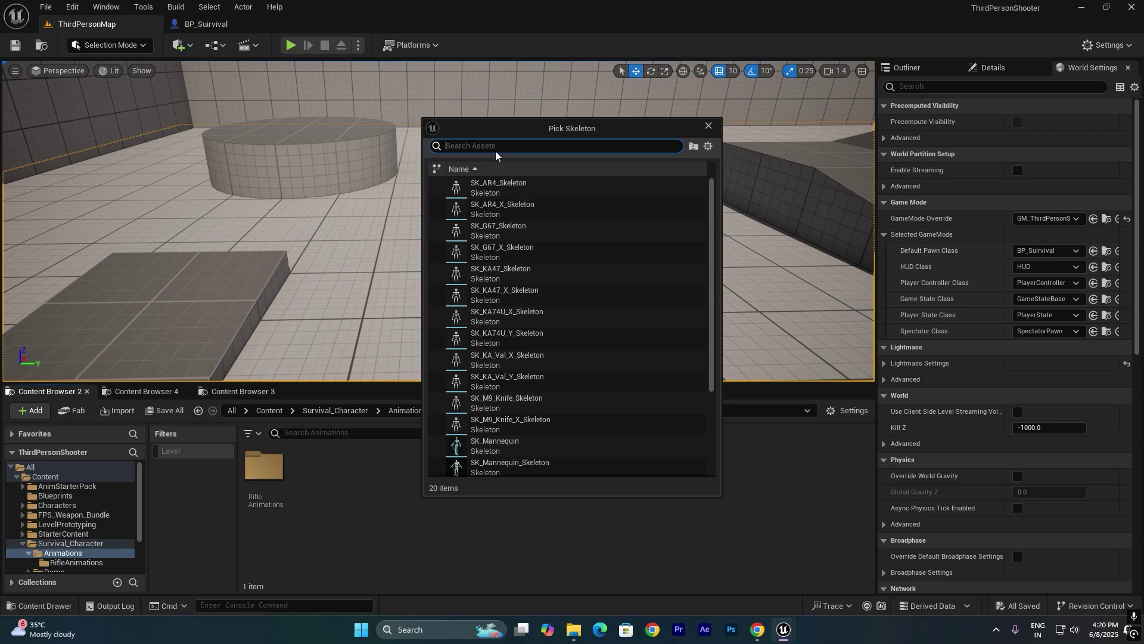
{"action": "type", "text": "survi"}
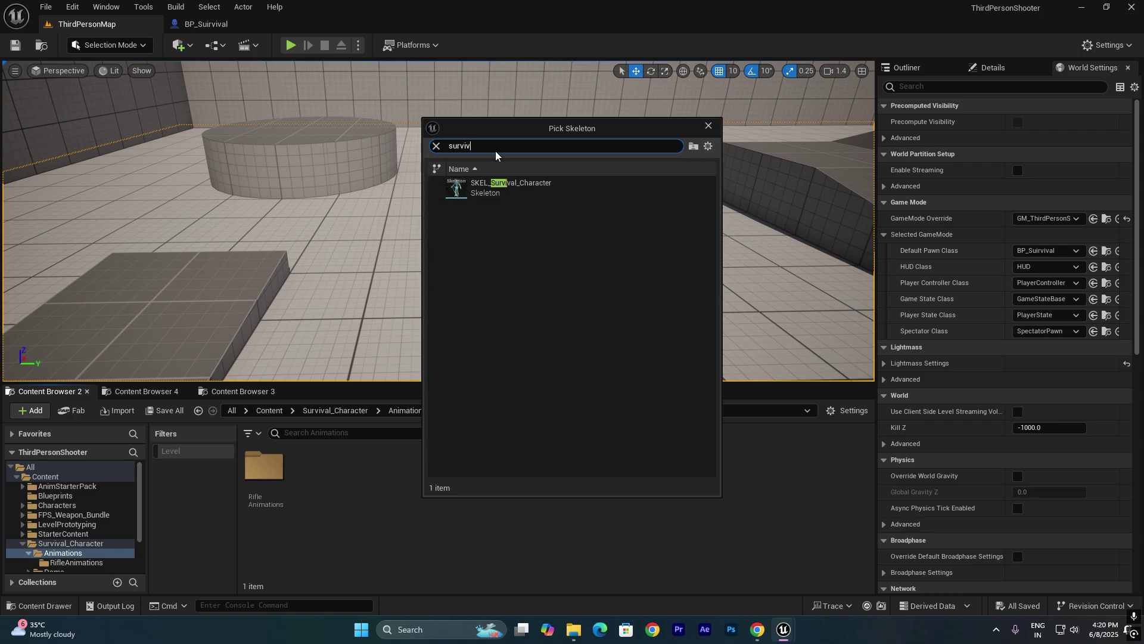
{"action": "type", "text": "v"}
{"action": "left_click", "coordinate": [513, 186]}
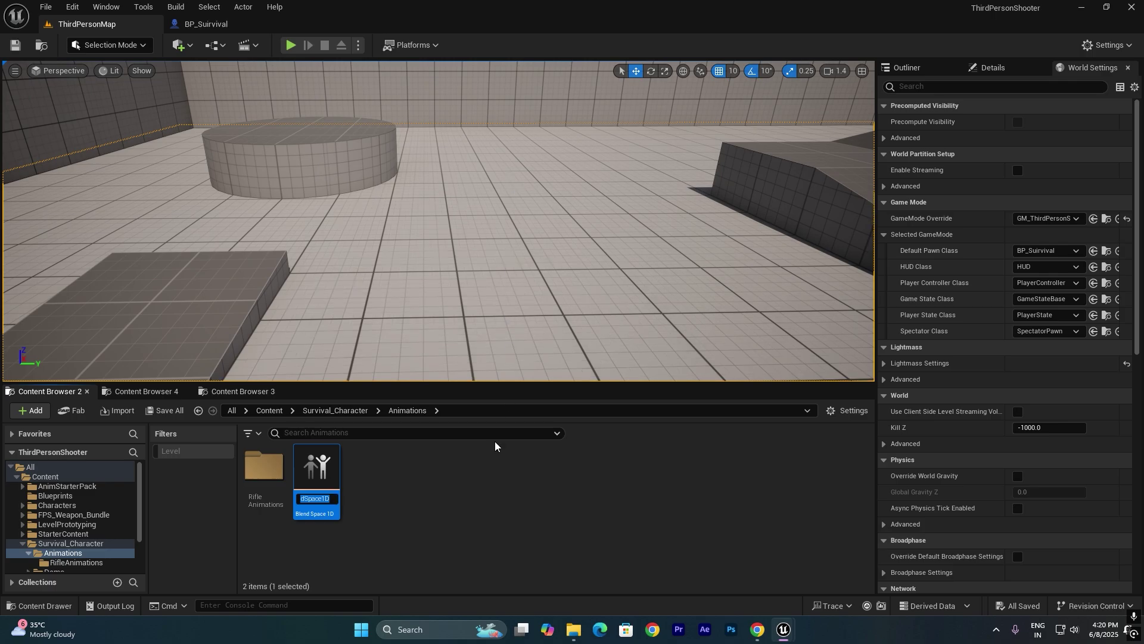
{"action": "type", "text": "BS_Survival"}
{"action": "key", "text": "Return"}
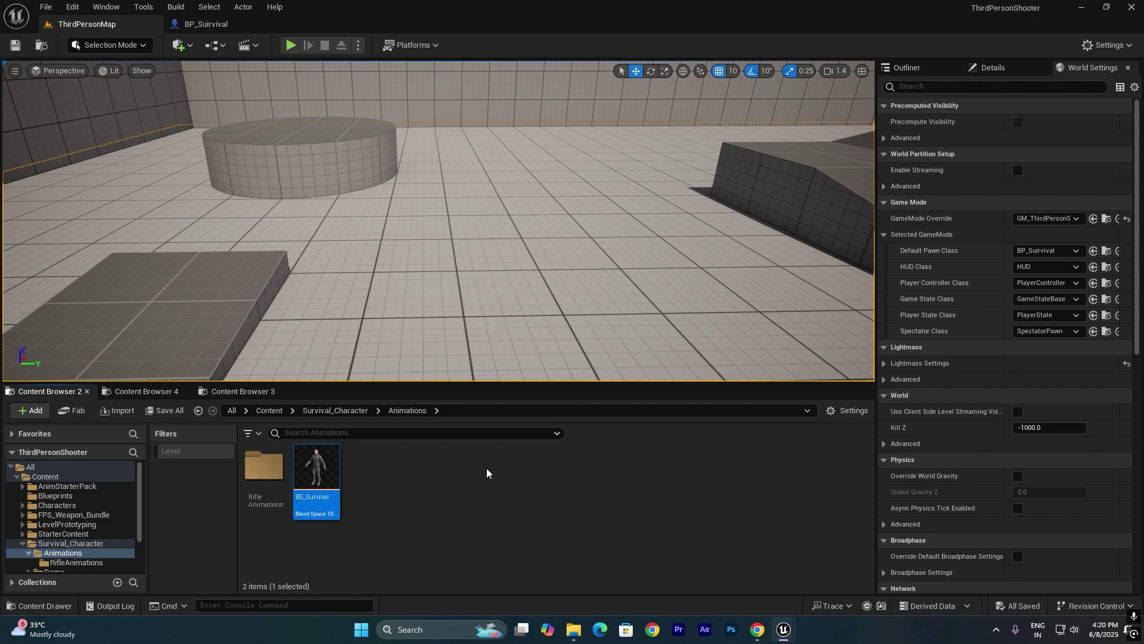
{"action": "left_click", "coordinate": [395, 511]}
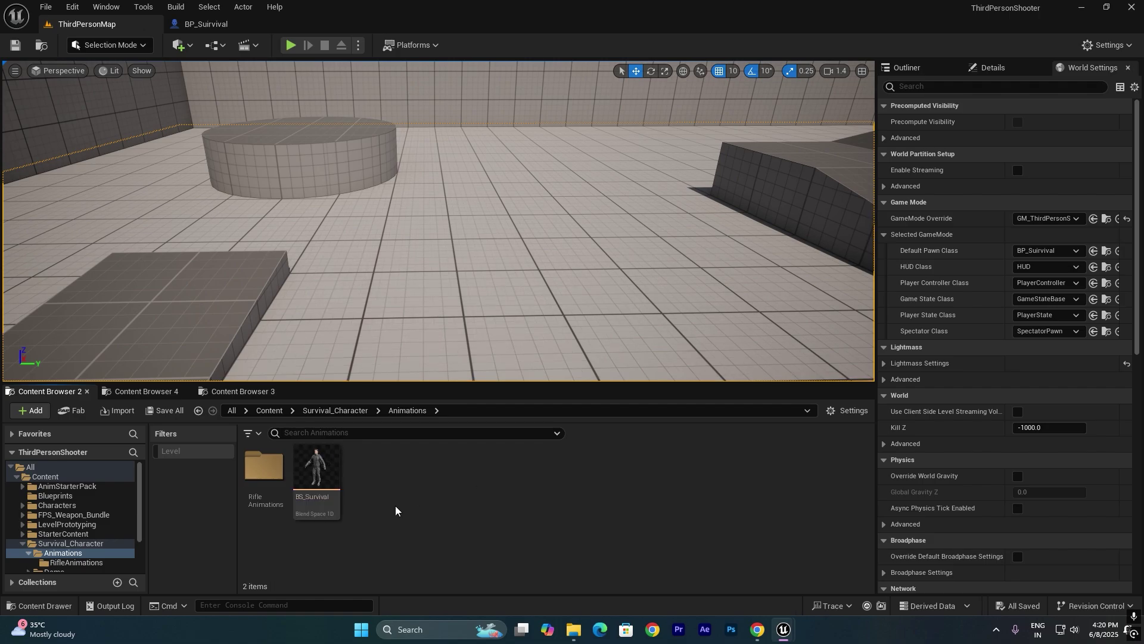
- Open BS_Survival, name its horizontal axis Speed with a maximum axis value of 500, and save the asset
{"action": "double_click", "coordinate": [329, 461]}
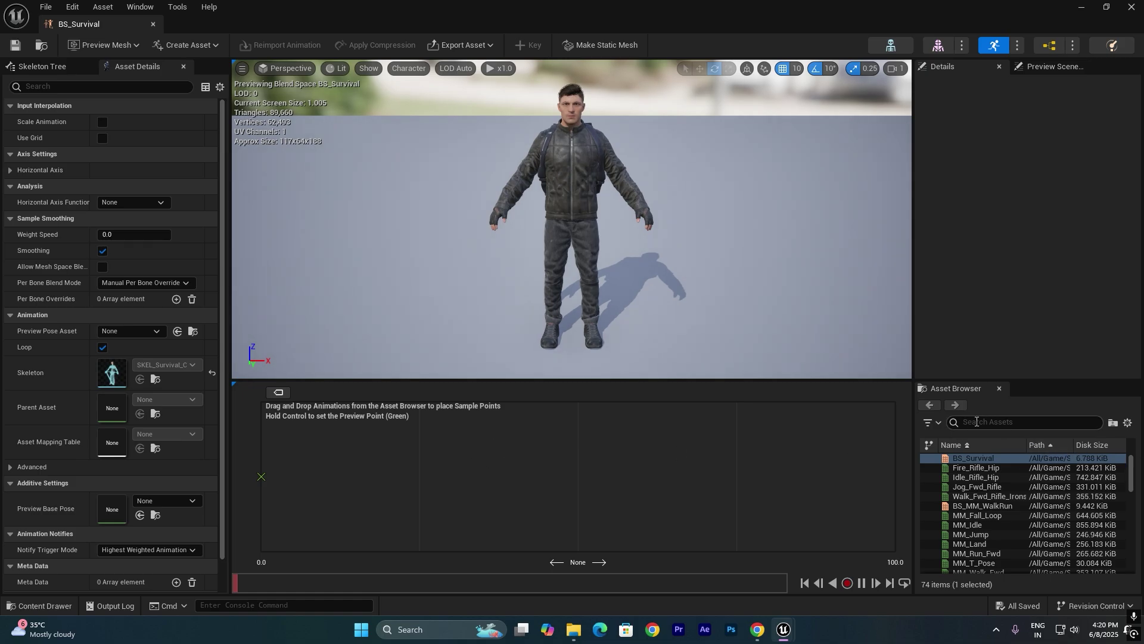
{"action": "left_click", "coordinate": [11, 171]}
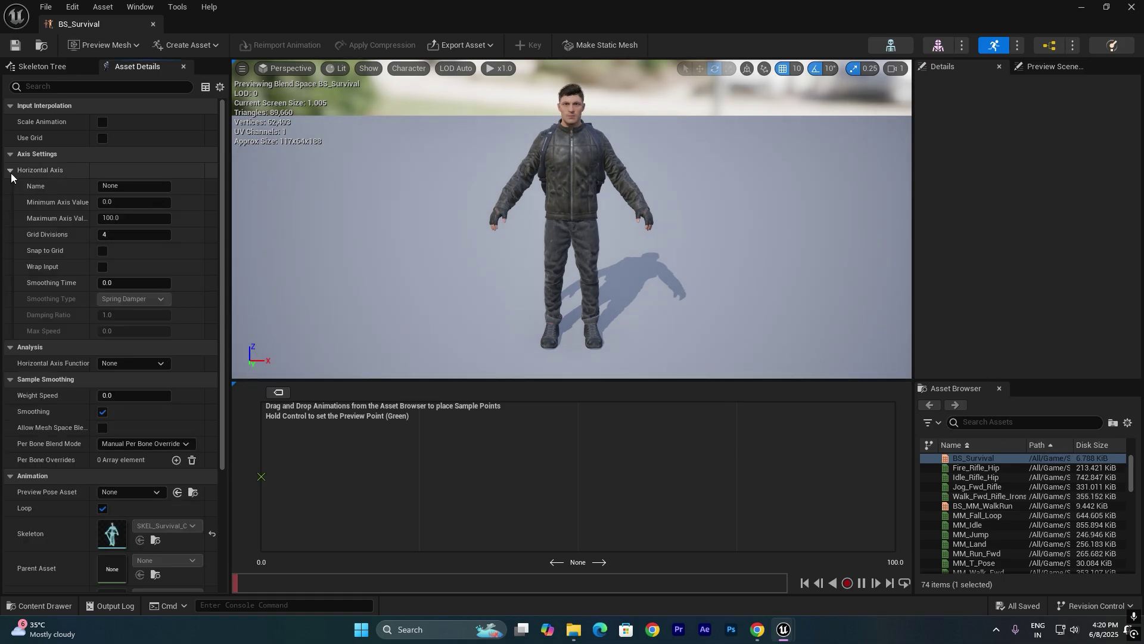
{"action": "left_click", "coordinate": [128, 187]}
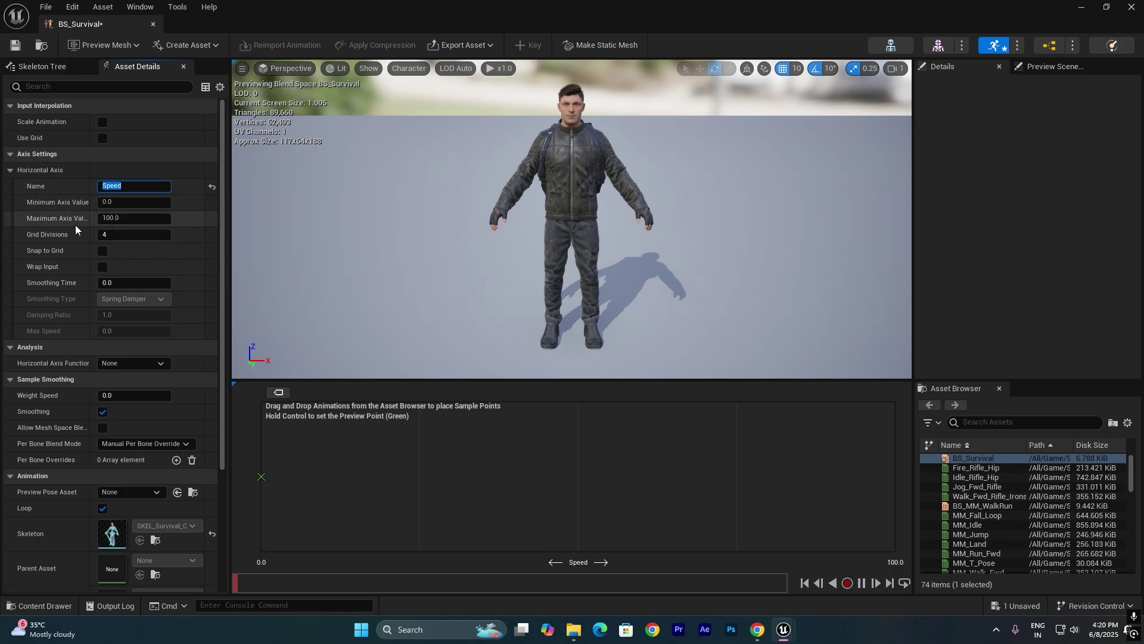
{"action": "key", "text": "Tab"}
{"action": "key", "text": "Tab"}
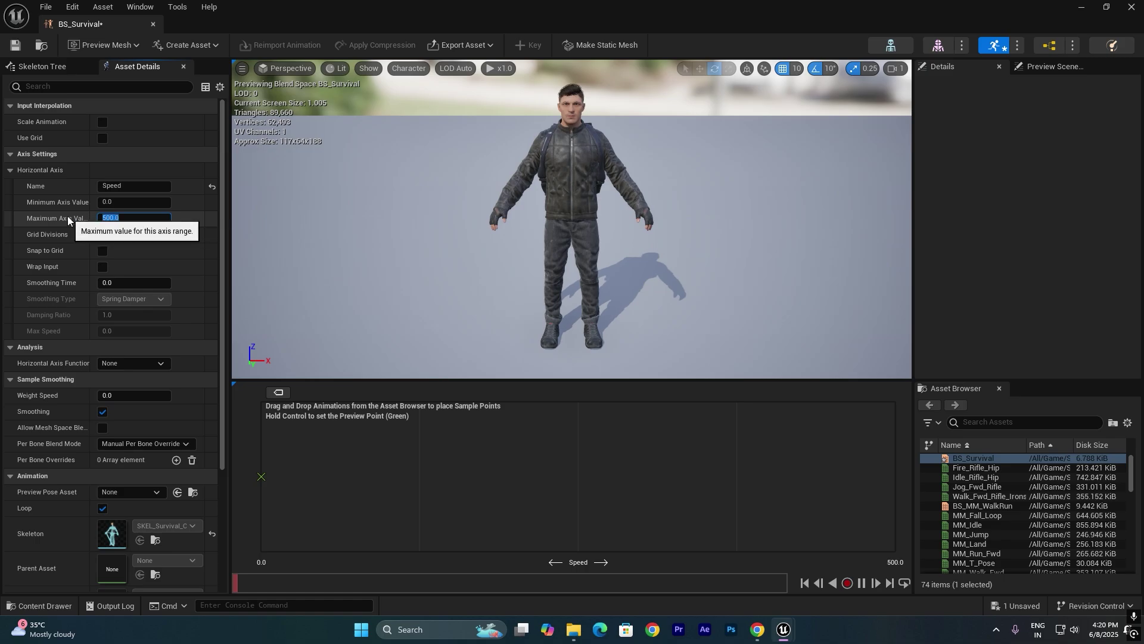
{"action": "left_click", "coordinate": [11, 49]}
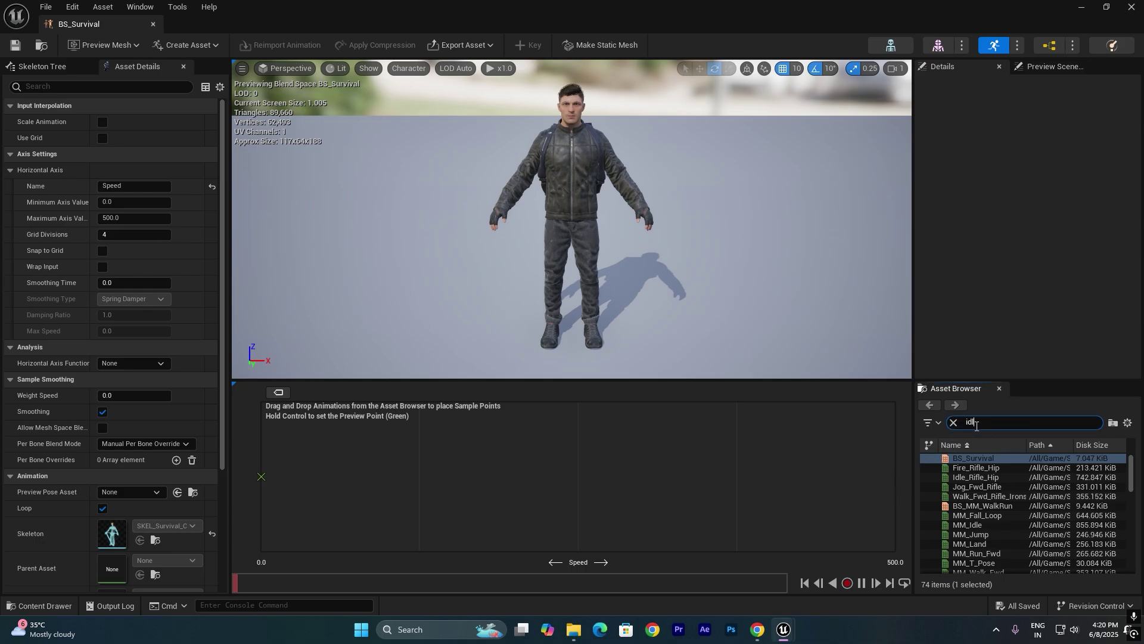
- Enable Snap to Grid on the Speed axis and place the Idle_Rifle_Hip animation as a sample at 0
{"action": "type", "text": "e"}
{"action": "mouse_move", "coordinate": [970, 459]}
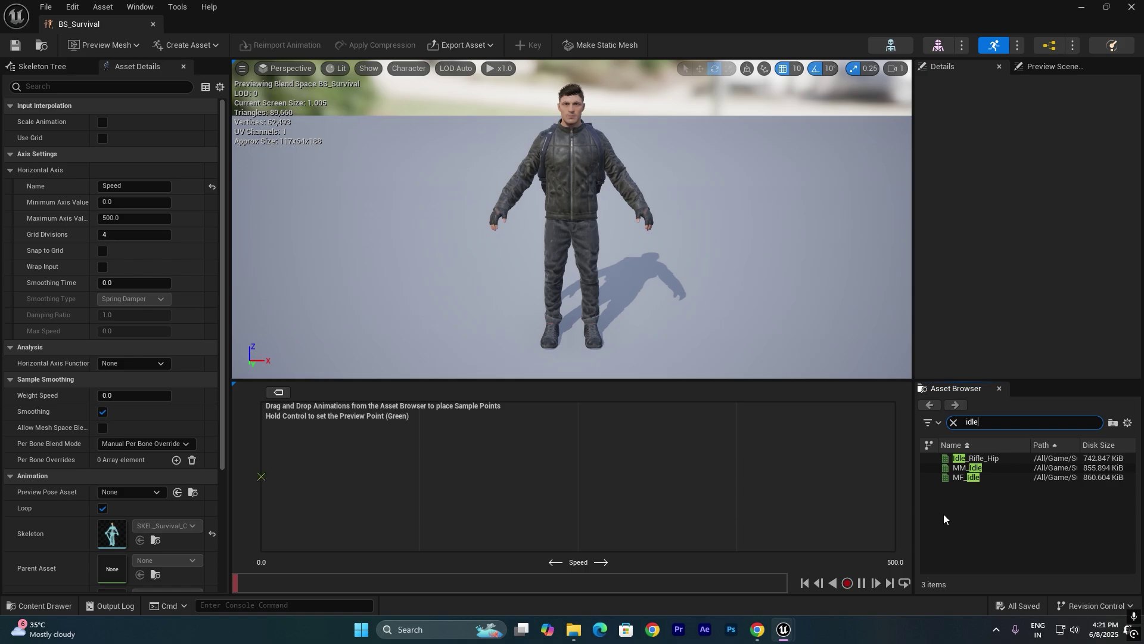
{"action": "left_click", "coordinate": [103, 250]}
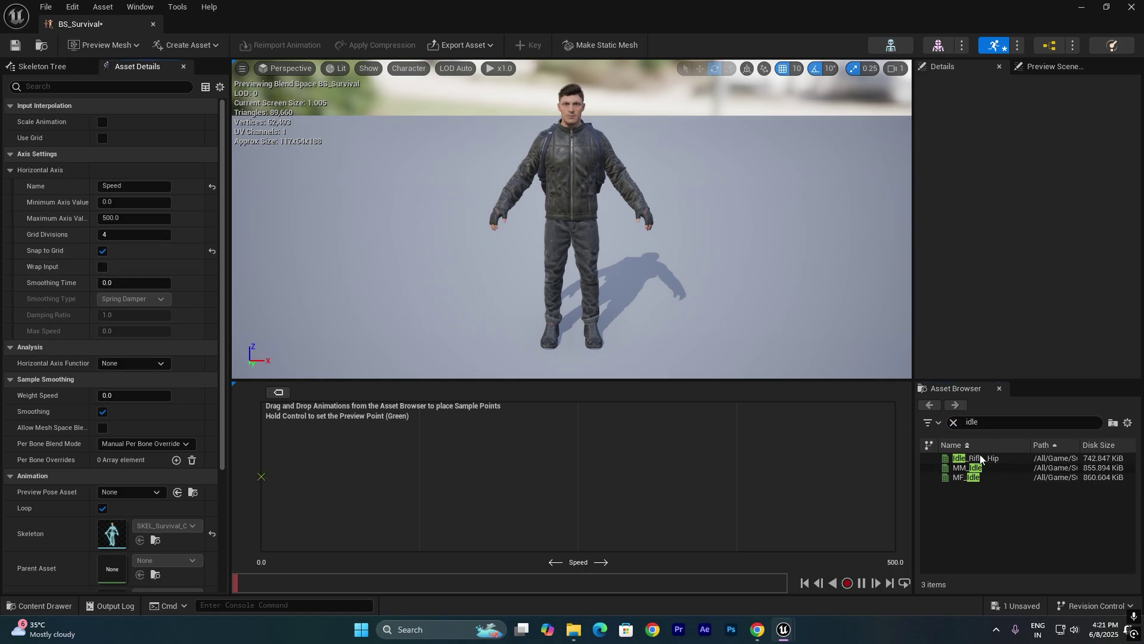
{"action": "left_click_drag", "start_coordinate": [974, 458], "coordinate": [265, 476]}
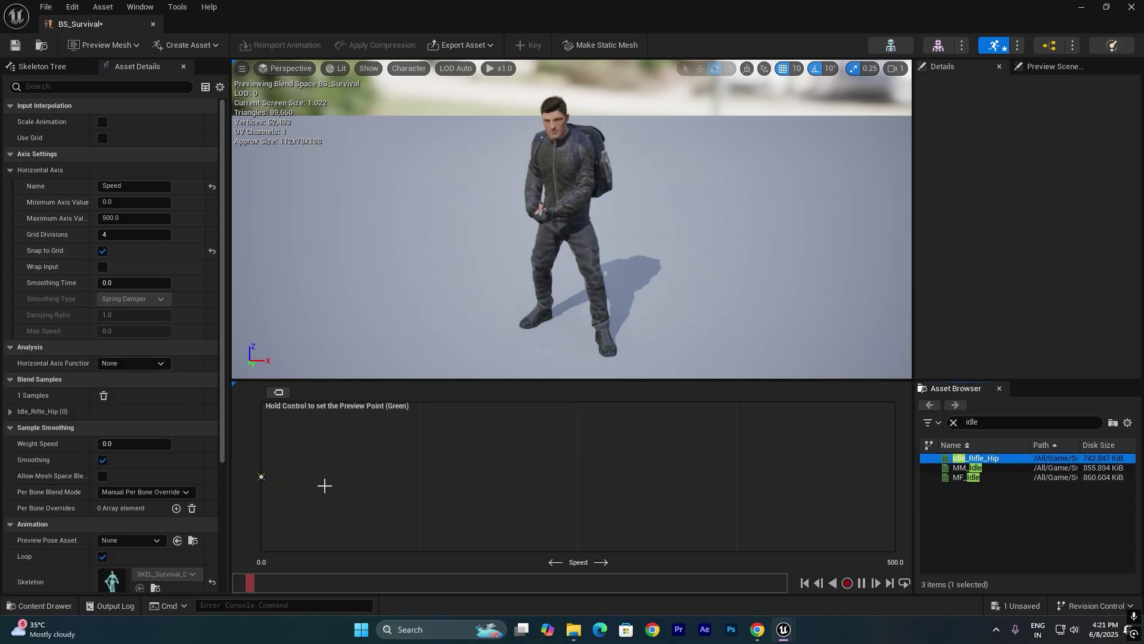
{"action": "scroll", "coordinate": [575, 235], "scroll_direction": "down", "scroll_amount": 2}
{"action": "right_click_drag", "start_coordinate": [572, 238], "coordinate": [581, 241]}
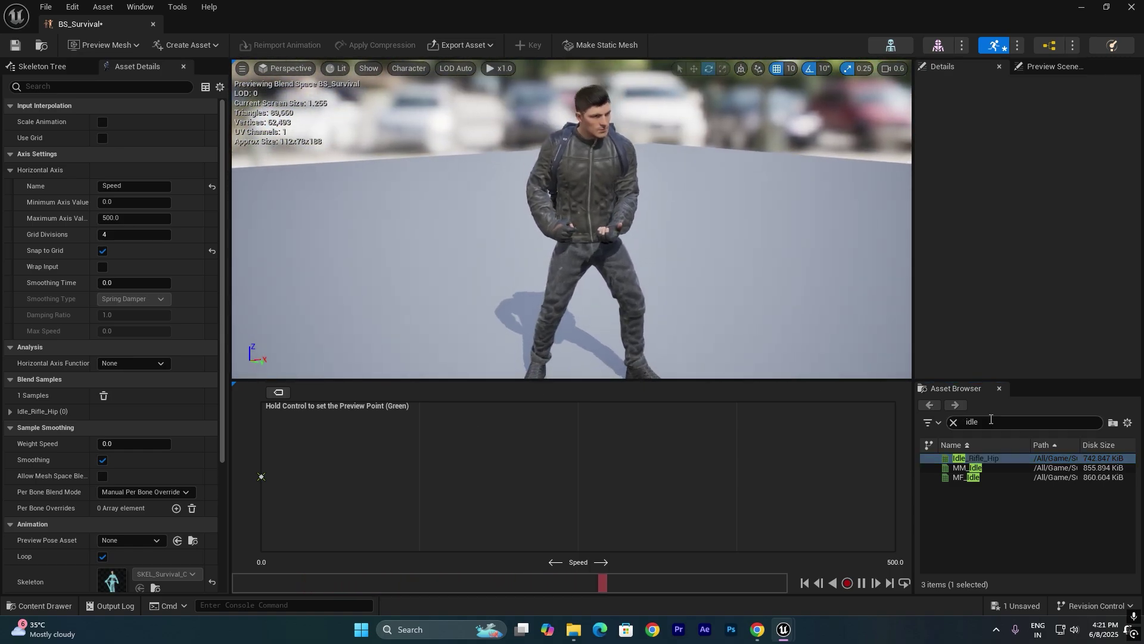
- Filter the animations by "walk", place Walk_Fwd_Rifle_Ironsights at the midpoint of the Speed axis and preview the blend from idle
{"action": "left_click_drag", "start_coordinate": [991, 419], "coordinate": [919, 417]}
{"action": "type", "text": "walk"}
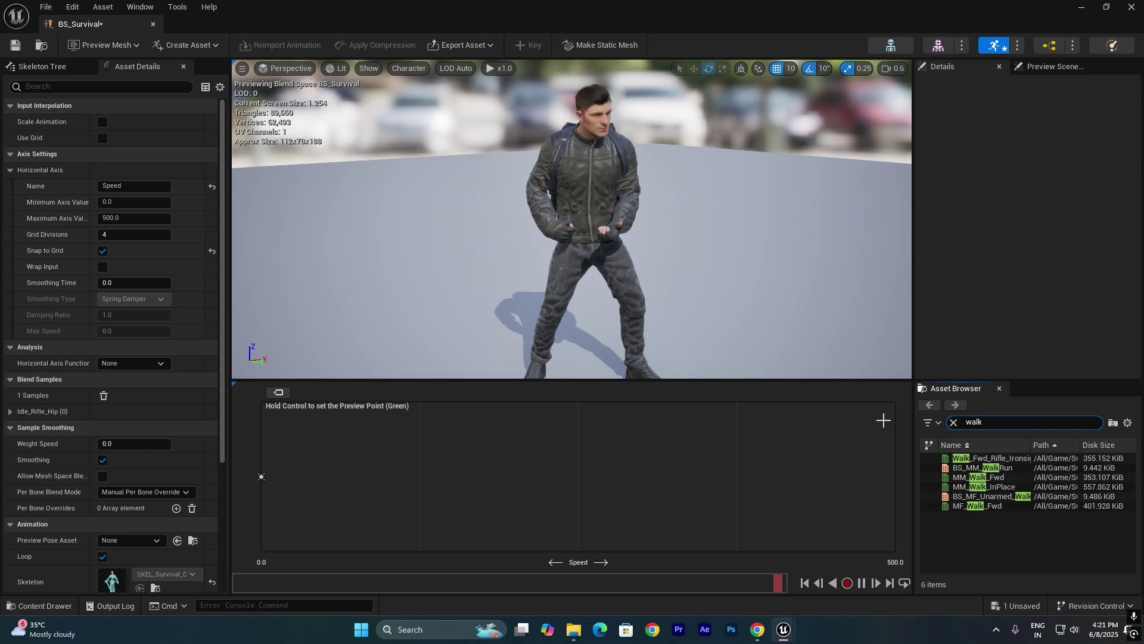
{"action": "mouse_move", "coordinate": [977, 459]}
{"action": "left_click_drag", "start_coordinate": [977, 459], "coordinate": [578, 476]}
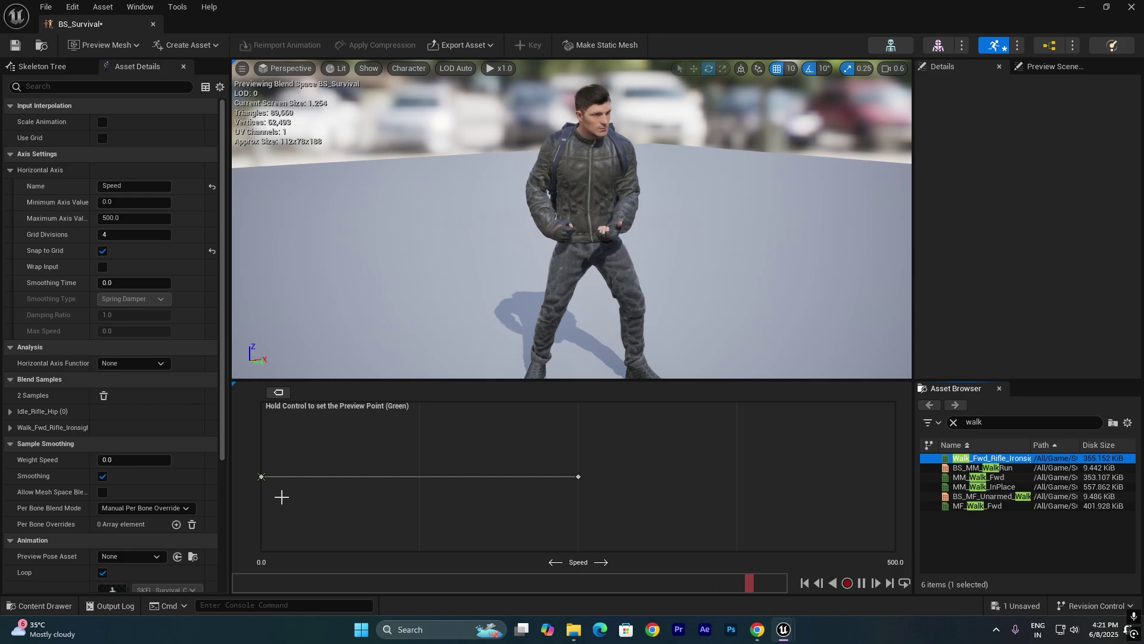
{"action": "key", "text": "ctrl"}
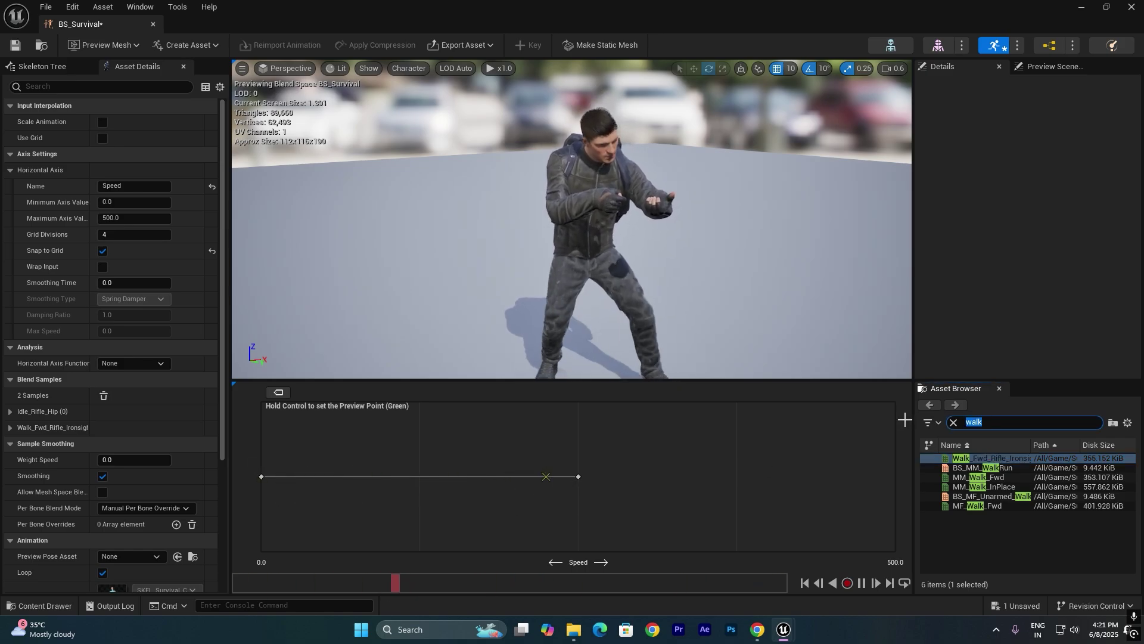
- Filter the animations by "jog", place Jog_Fwd_Rifle at Speed 500, and save and close the blend space
{"action": "type", "text": "un"}
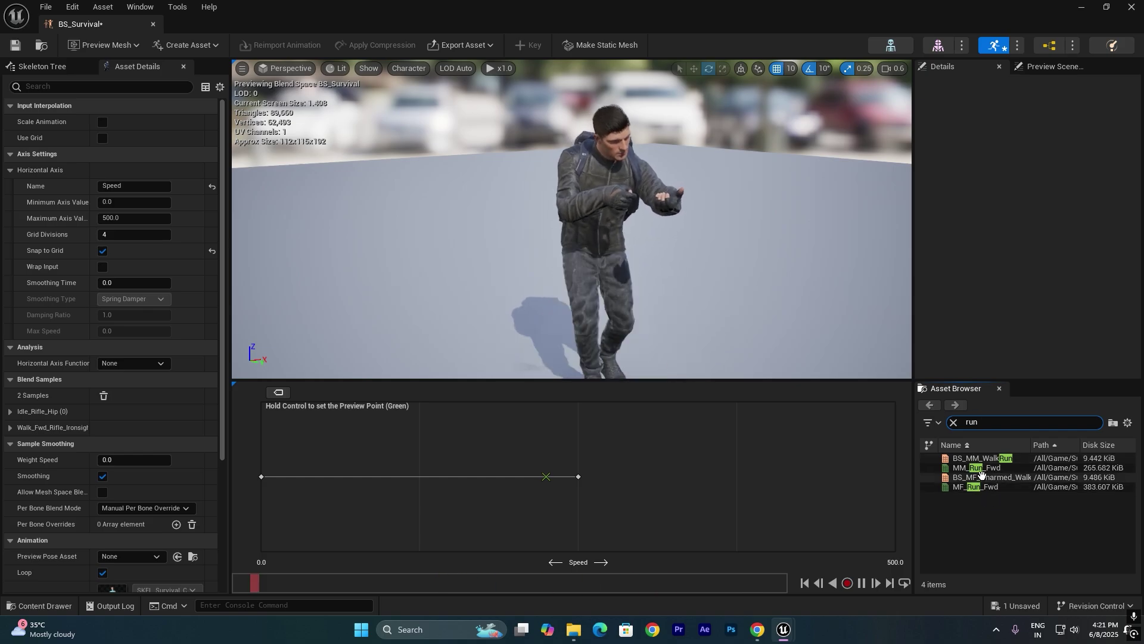
{"action": "mouse_move", "coordinate": [986, 484]}
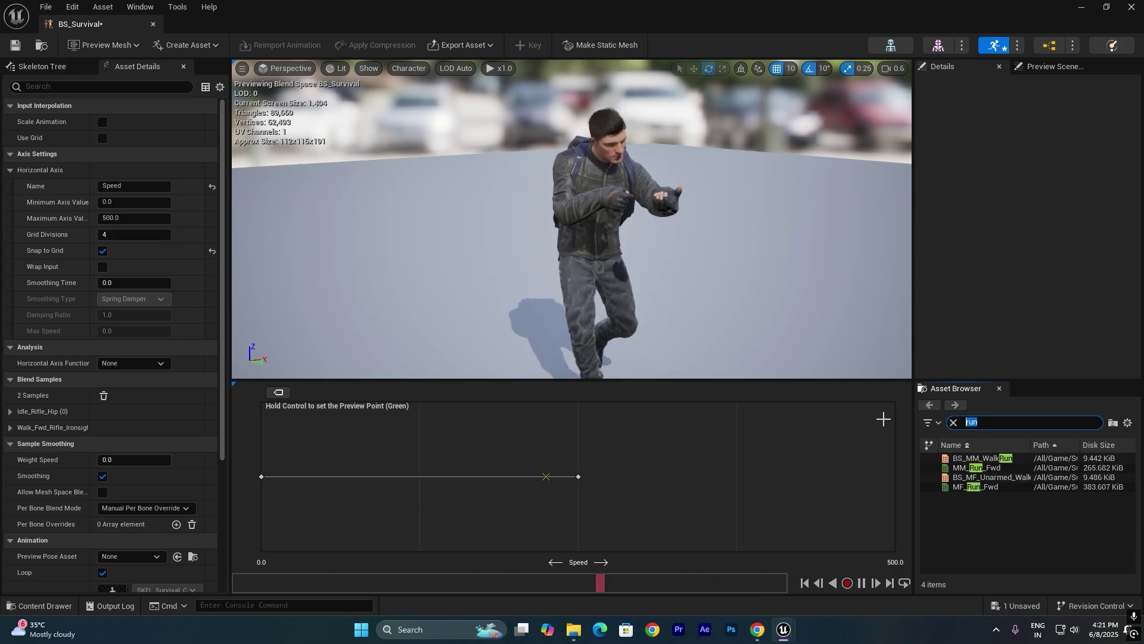
{"action": "type", "text": "jog"}
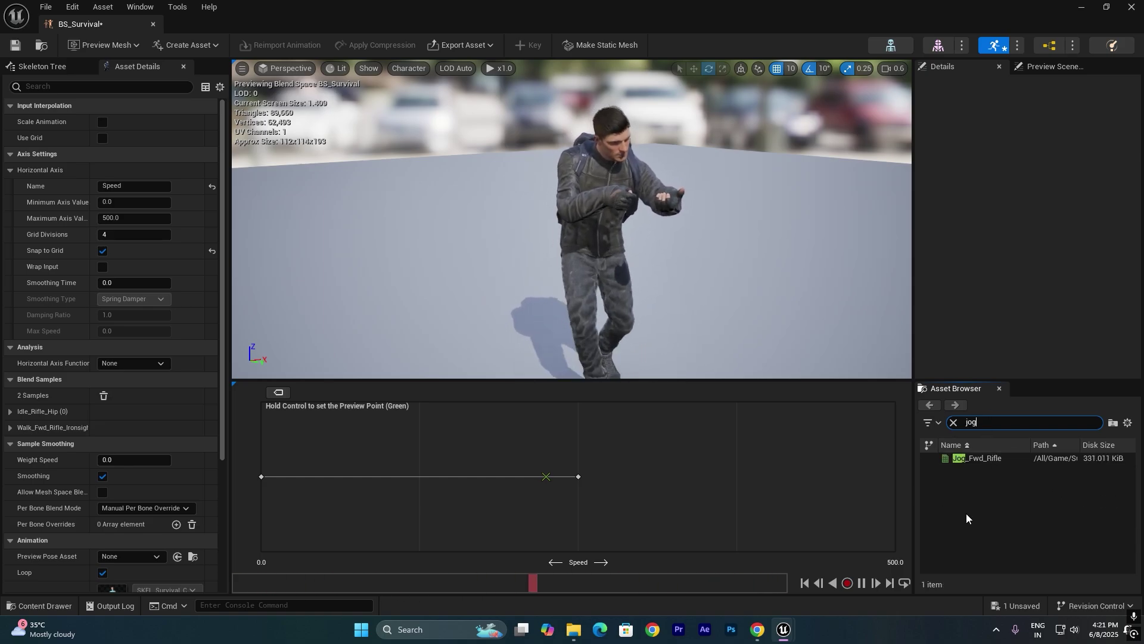
{"action": "left_click_drag", "start_coordinate": [977, 459], "coordinate": [895, 476]}
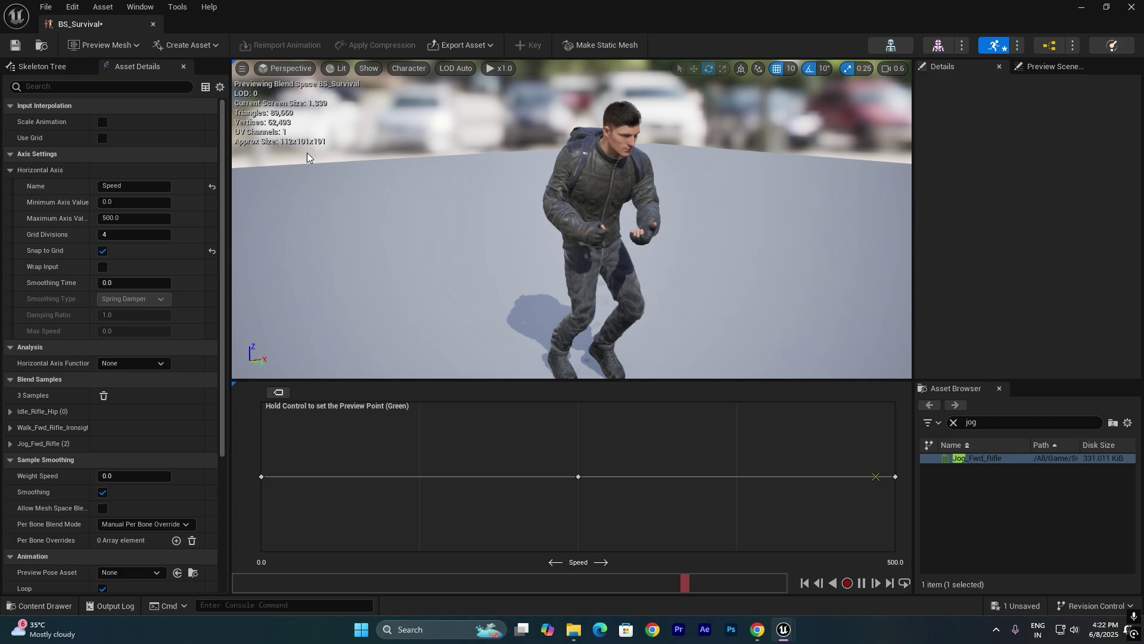
{"action": "left_click", "coordinate": [12, 47]}
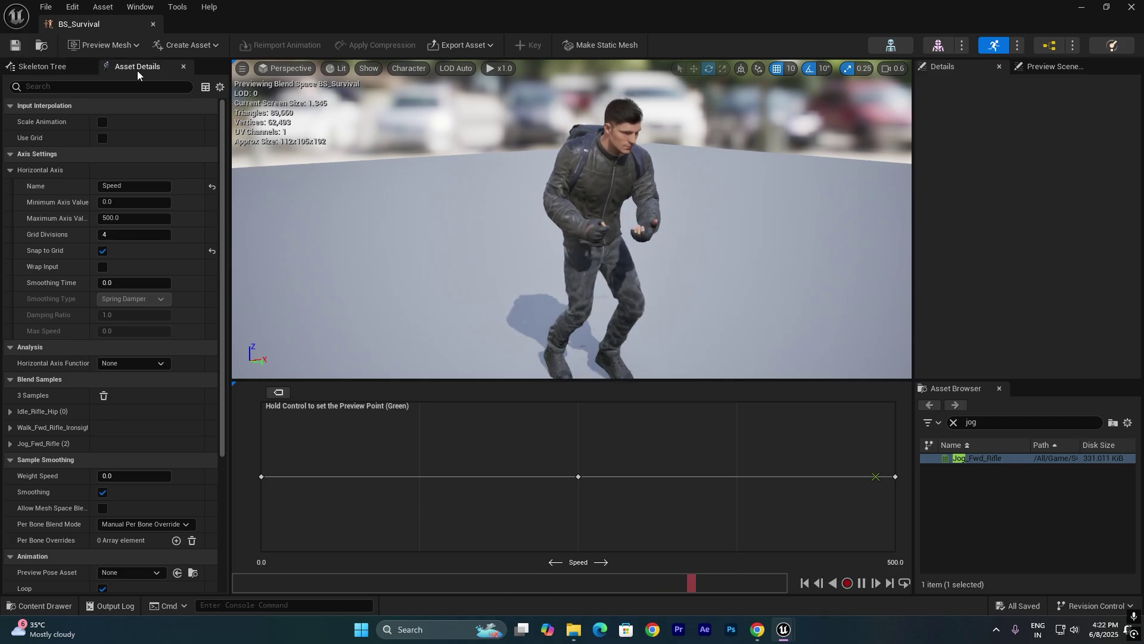
{"action": "left_click", "coordinate": [154, 24]}
- Create an Animation Blueprint for the SKEL_Survival_Character skeleton in the Animations folder, name it ABP_Survival and open it
{"action": "left_click", "coordinate": [430, 491]}
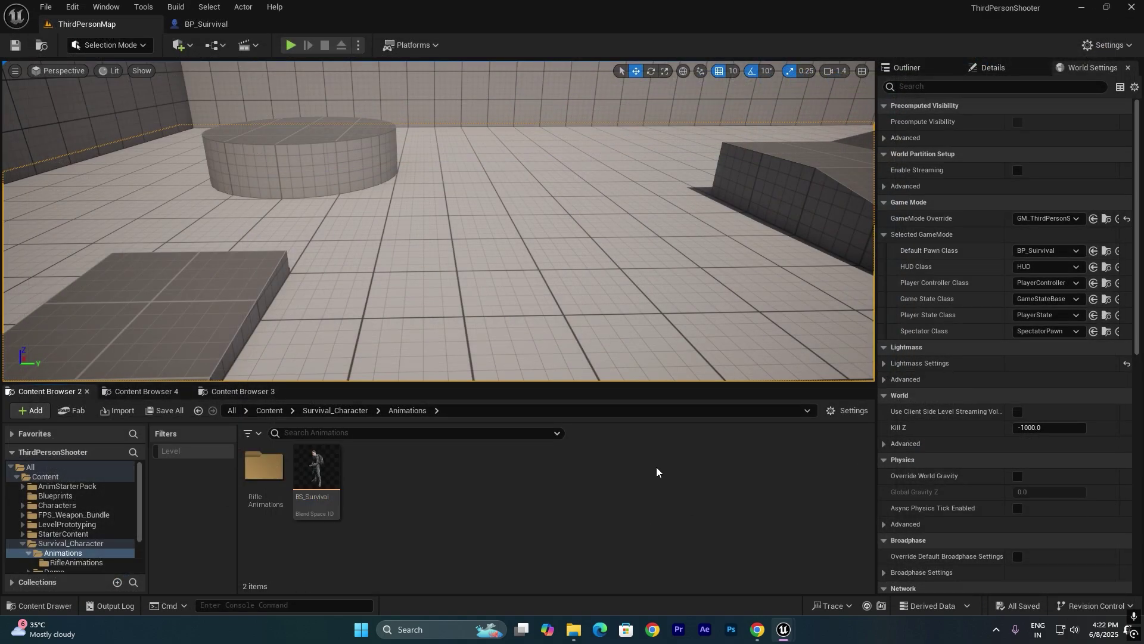
{"action": "right_click", "coordinate": [366, 499]}
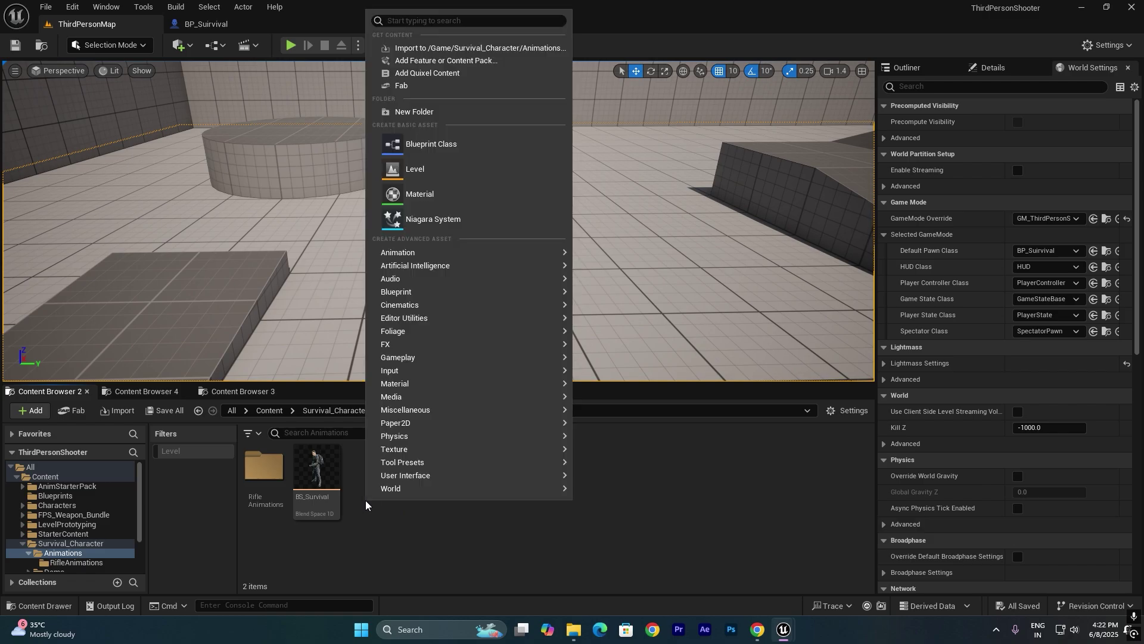
{"action": "mouse_move", "coordinate": [442, 256]}
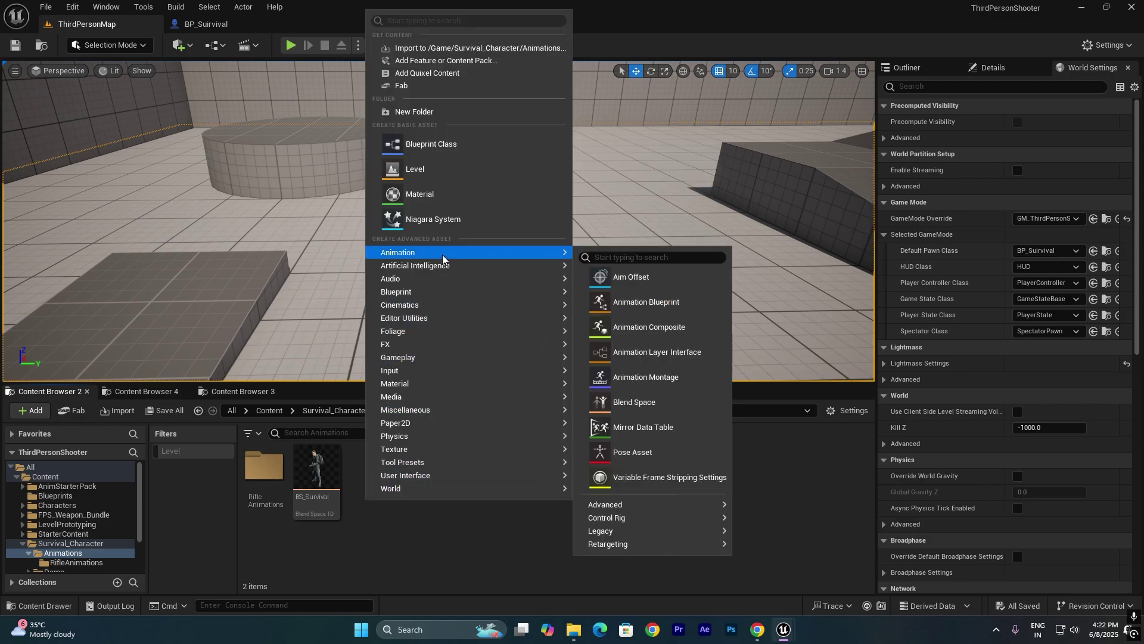
{"action": "left_click", "coordinate": [649, 302]}
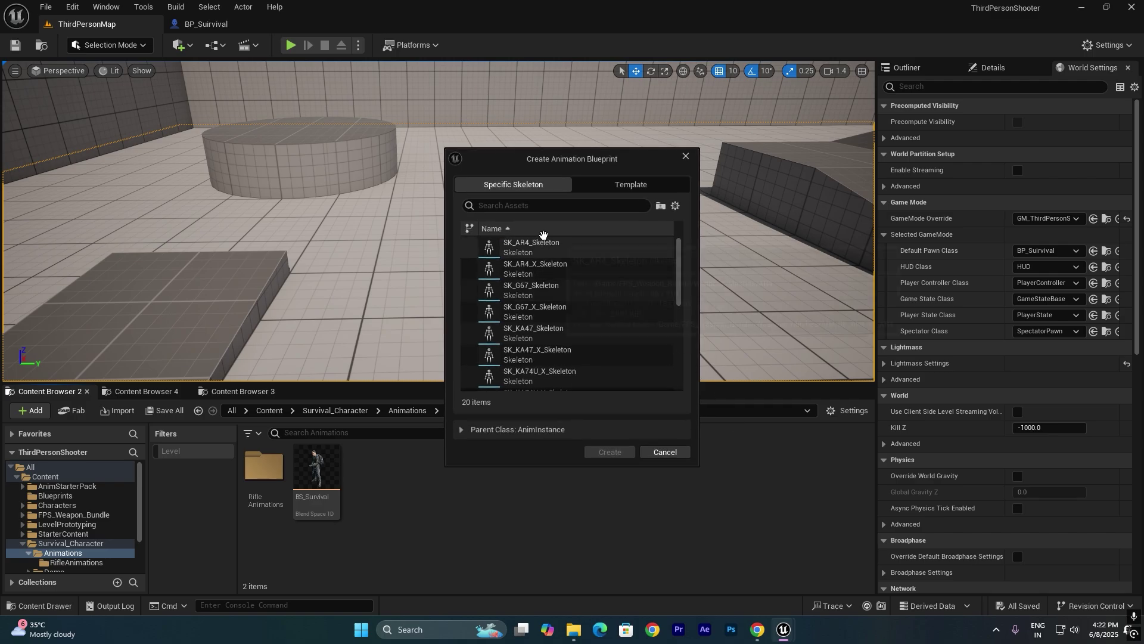
{"action": "type", "text": "surv"}
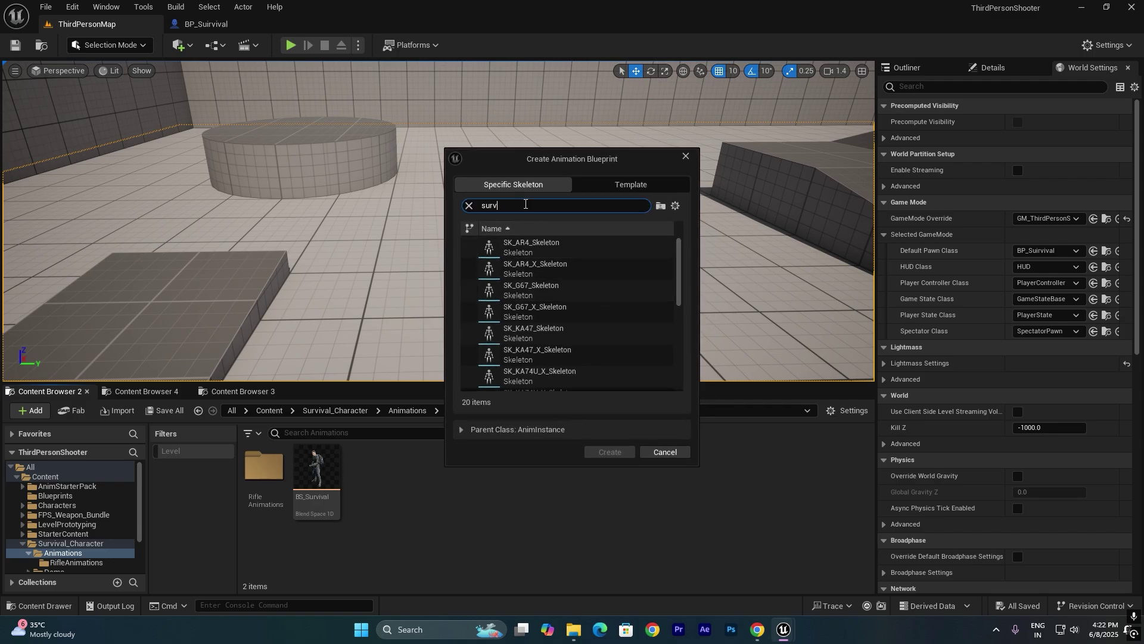
{"action": "type", "text": "i"}
{"action": "left_click", "coordinate": [560, 247]}
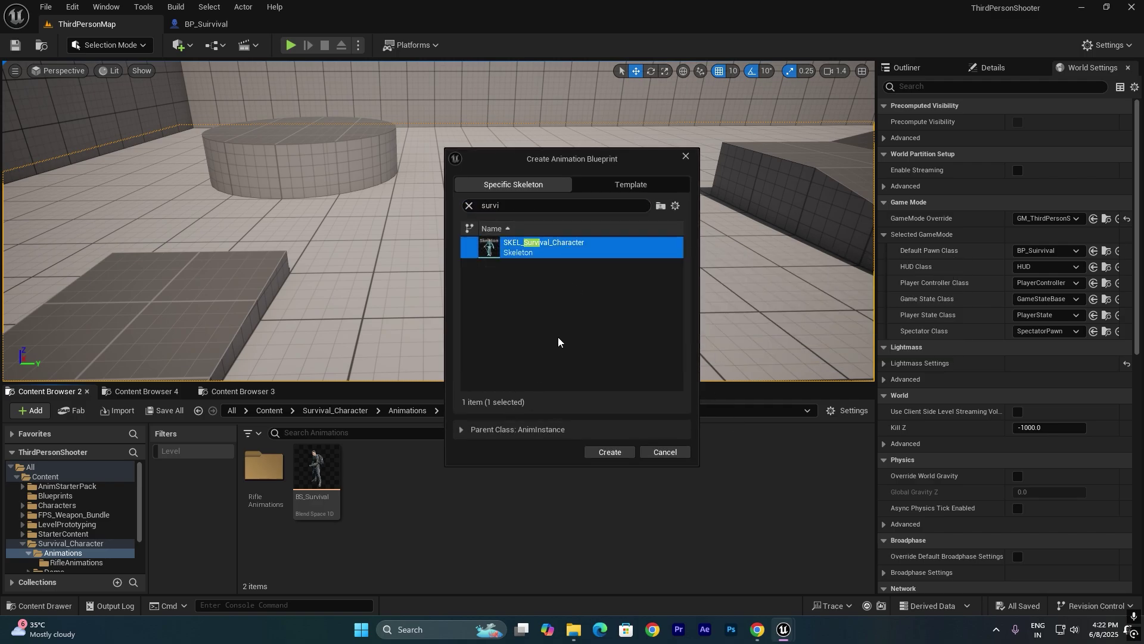
{"action": "left_click", "coordinate": [609, 452]}
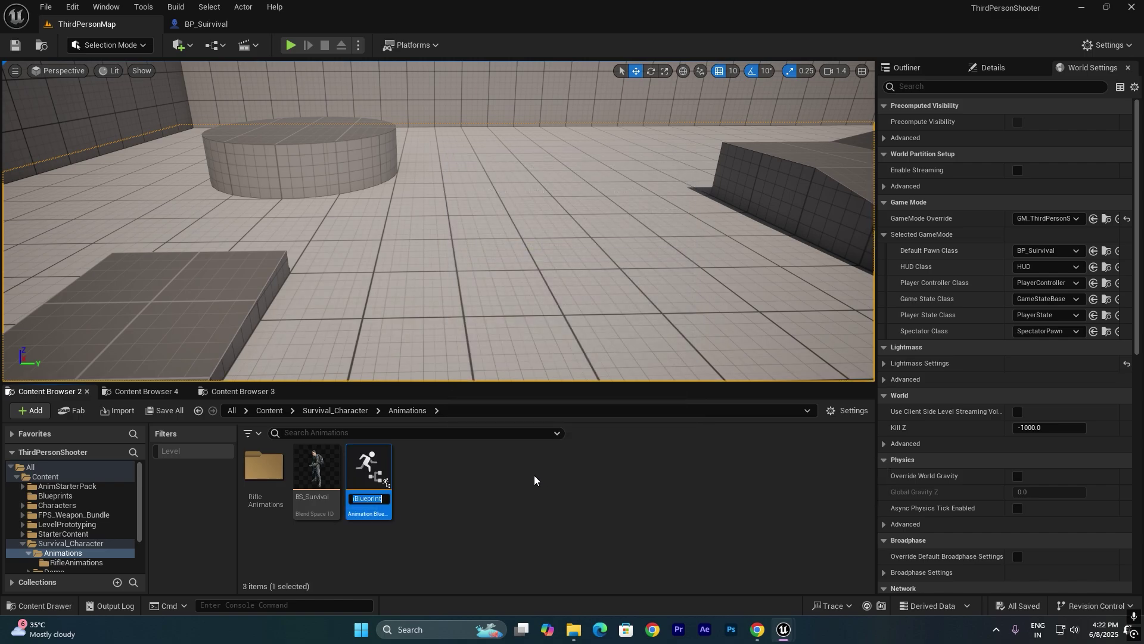
{"action": "type", "text": "ABP_"}
{"action": "type", "text": "Surviva"}
{"action": "type", "text": "l"}
{"action": "key", "text": "Return"}
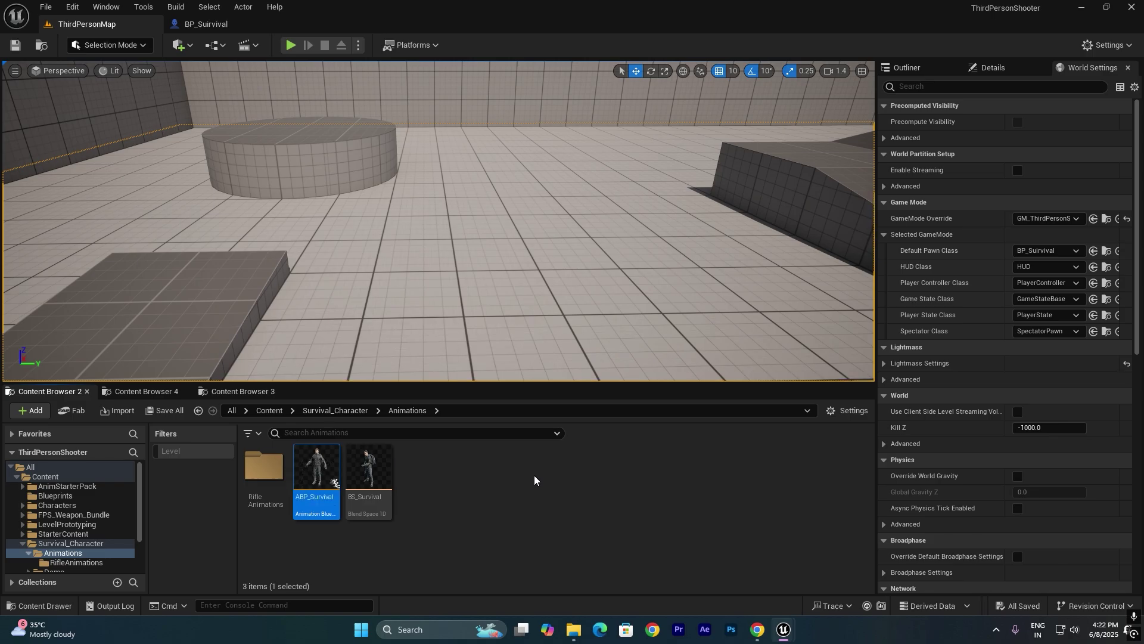
{"action": "double_click", "coordinate": [323, 469]}
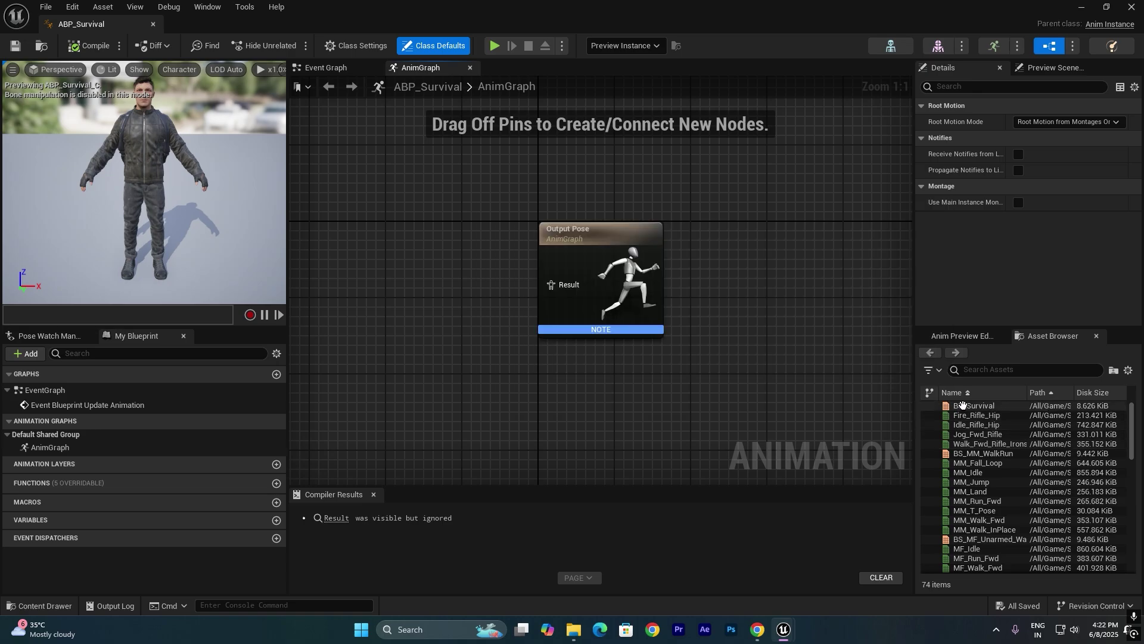
- Add the BS_Survival blend space to the AnimGraph and connect its pose output to the Output Pose result
{"action": "mouse_move", "coordinate": [952, 406]}
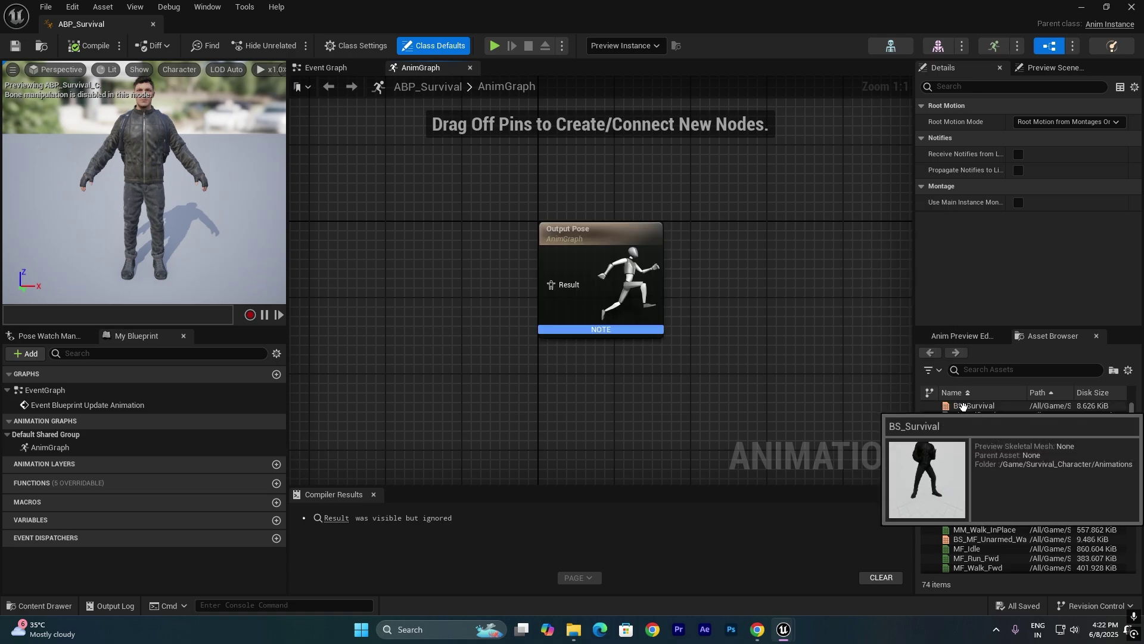
{"action": "left_click_drag", "start_coordinate": [963, 406], "coordinate": [361, 282]}
{"action": "right_click_drag", "start_coordinate": [452, 248], "coordinate": [524, 285]}
{"action": "left_click_drag", "start_coordinate": [514, 351], "coordinate": [626, 322]}
{"action": "right_click_drag", "start_coordinate": [500, 278], "coordinate": [556, 280]}
{"action": "left_click_drag", "start_coordinate": [571, 337], "coordinate": [590, 307]}
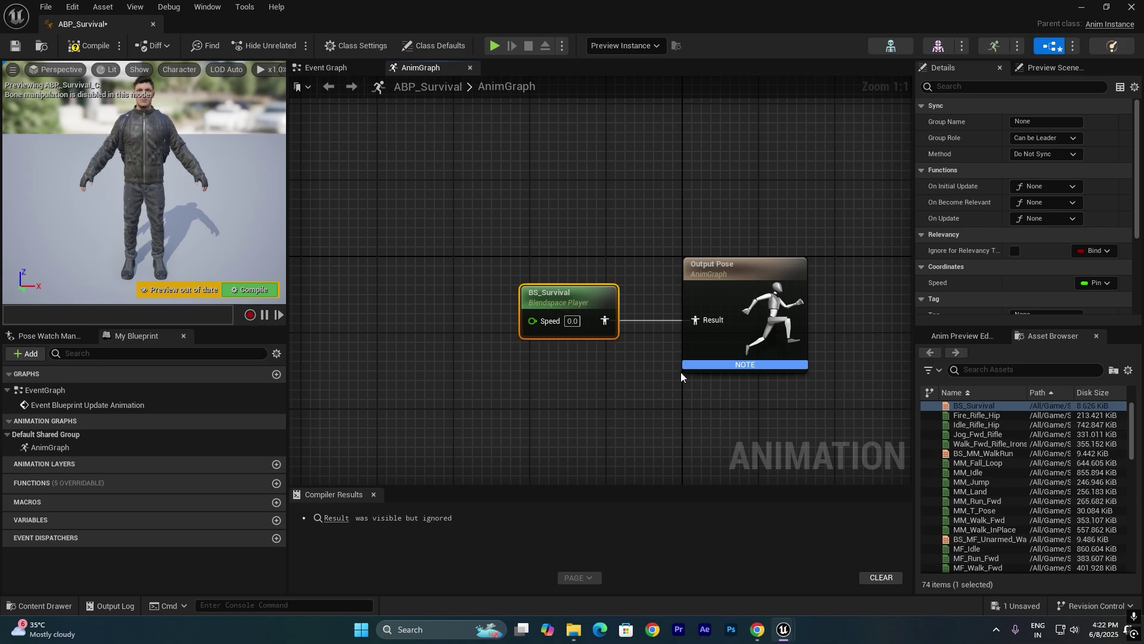
- Promote the BS_Survival node's Speed input to a variable named Speed and align its node with the blend space player
{"action": "right_click", "coordinate": [534, 323]}
{"action": "left_click", "coordinate": [612, 366]}
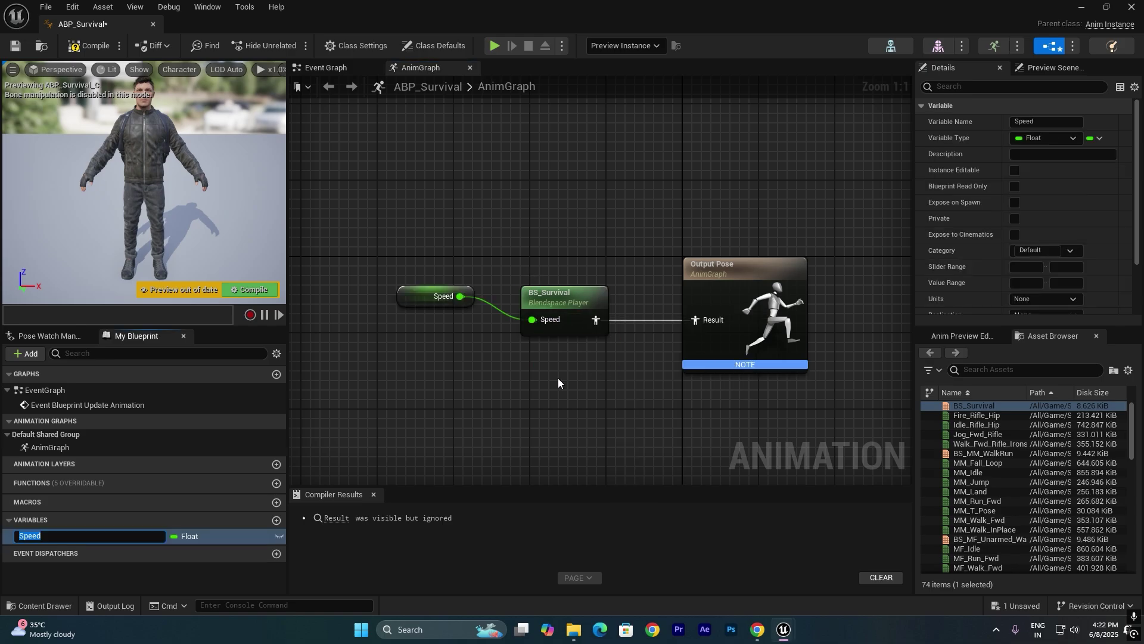
{"action": "key", "text": "Return"}
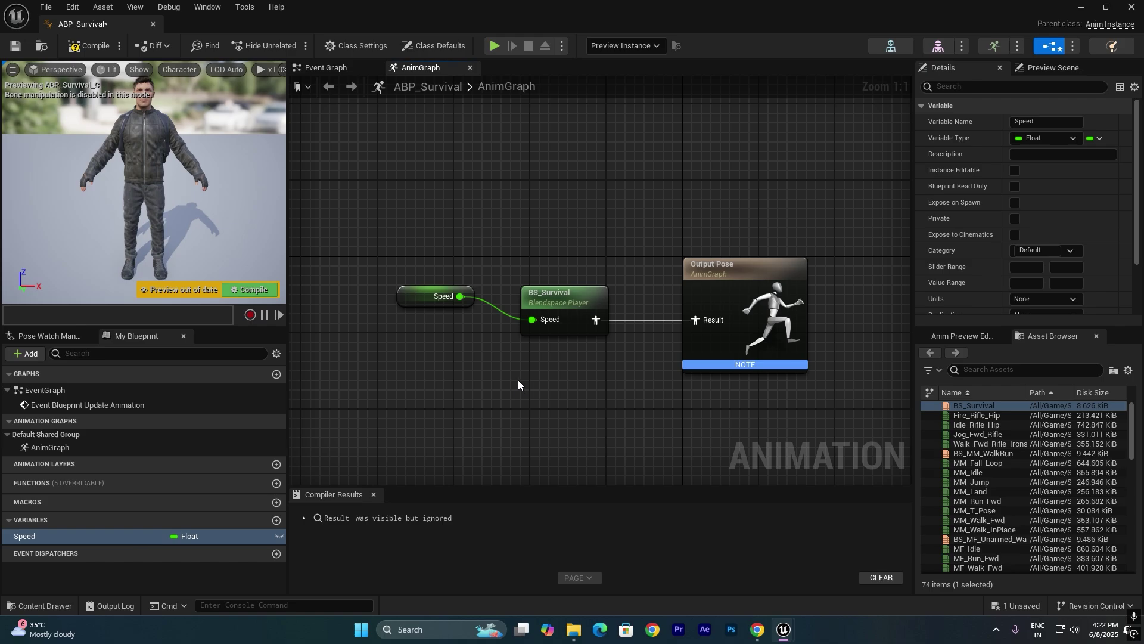
{"action": "left_click_drag", "start_coordinate": [435, 297], "coordinate": [435, 315]}
{"action": "left_click_drag", "start_coordinate": [493, 227], "coordinate": [770, 372]}
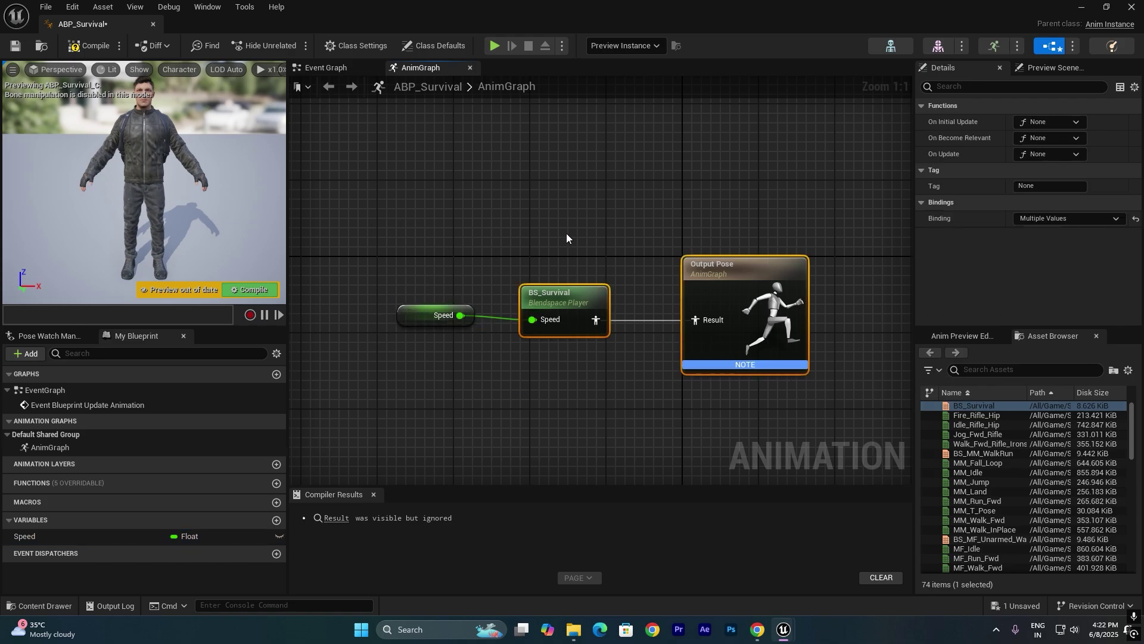
- Compile the ABP_Survival Animation Blueprint and review the connected nodes in the AnimGraph
{"action": "left_click", "coordinate": [326, 67]}
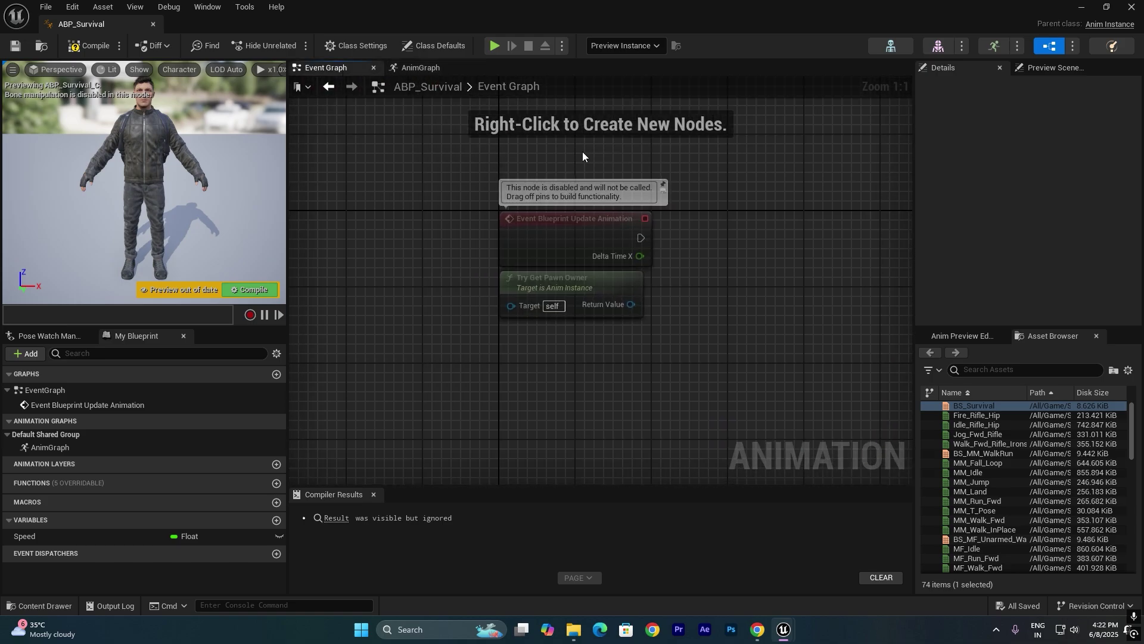
{"action": "left_click", "coordinate": [438, 71]}
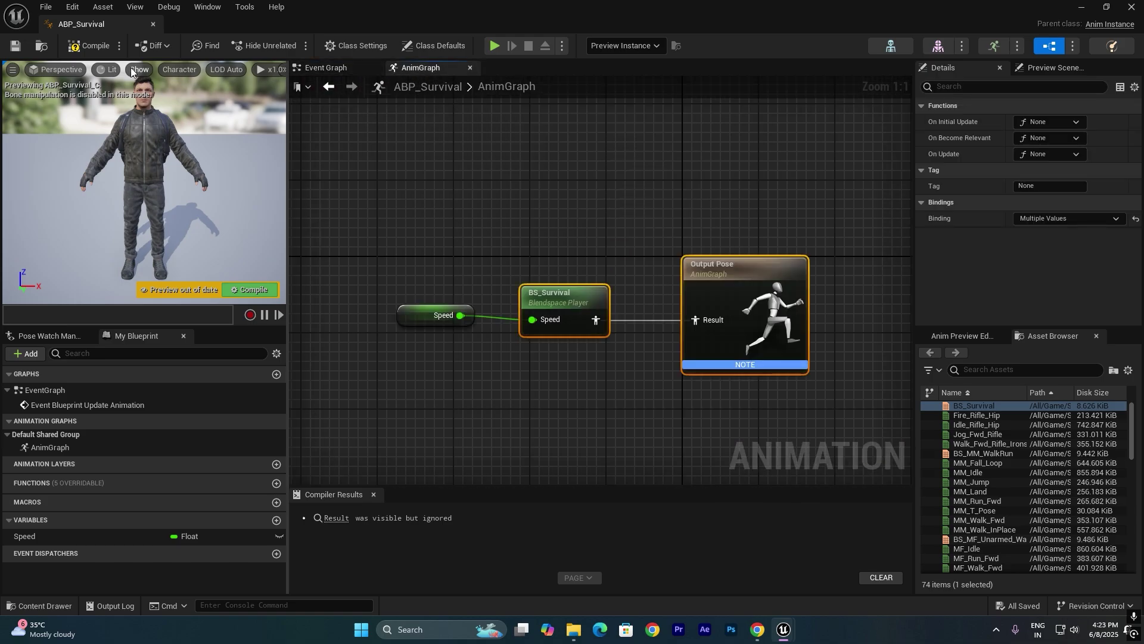
{"action": "left_click", "coordinate": [88, 46]}
{"action": "left_click_drag", "start_coordinate": [378, 245], "coordinate": [764, 448]}
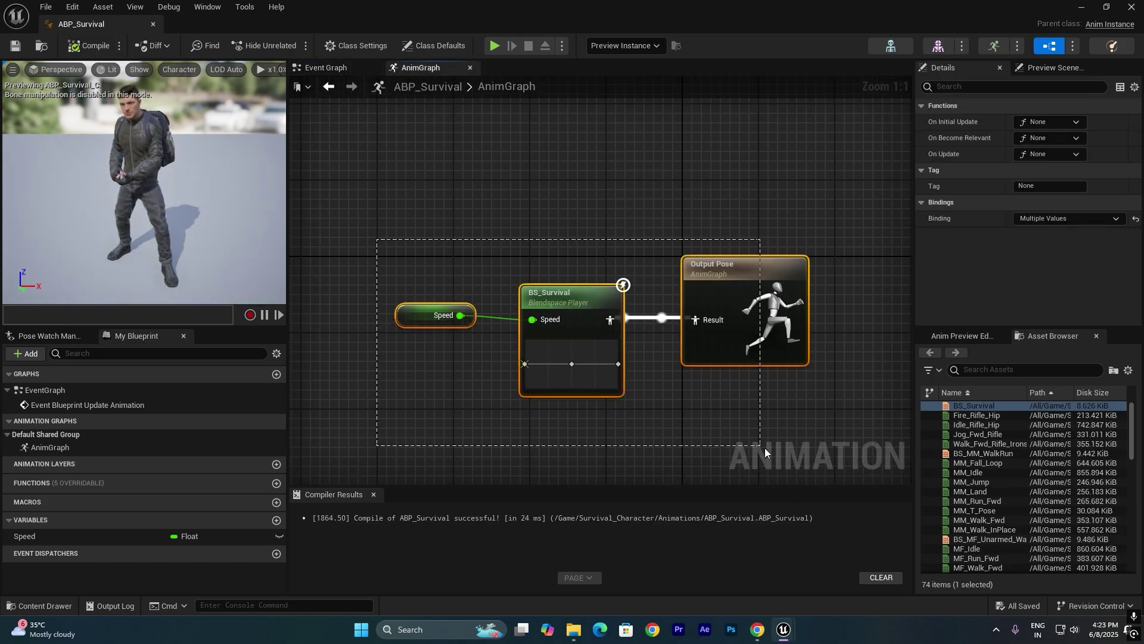
{"action": "right_click_drag", "start_coordinate": [838, 377], "coordinate": [806, 348]}
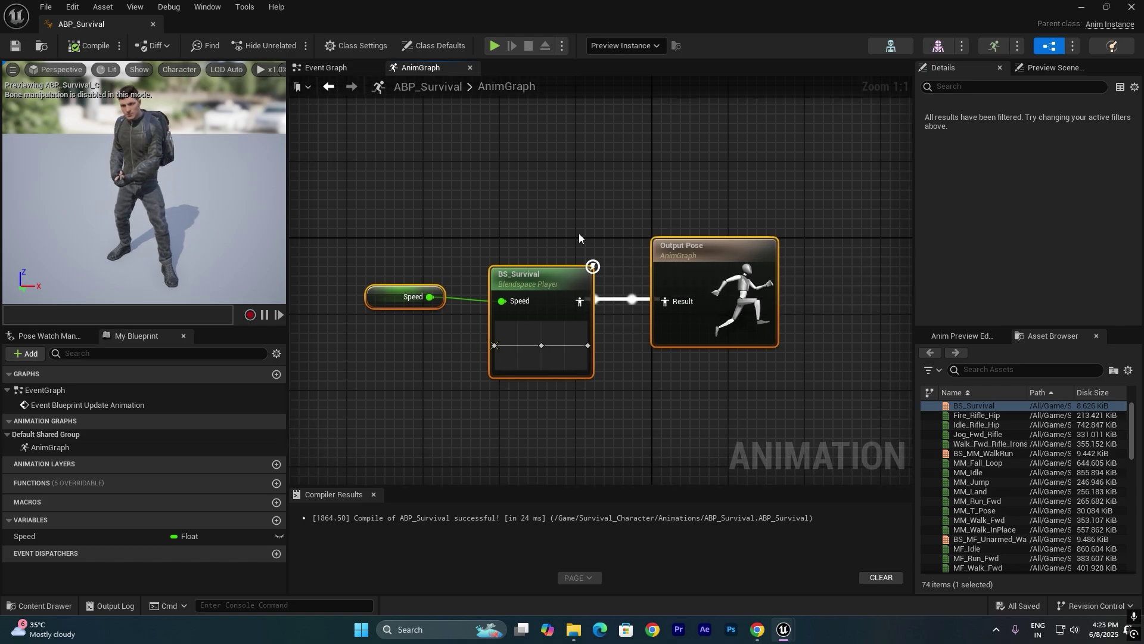
{"action": "scroll", "coordinate": [563, 246], "scroll_direction": "down", "scroll_amount": 2}
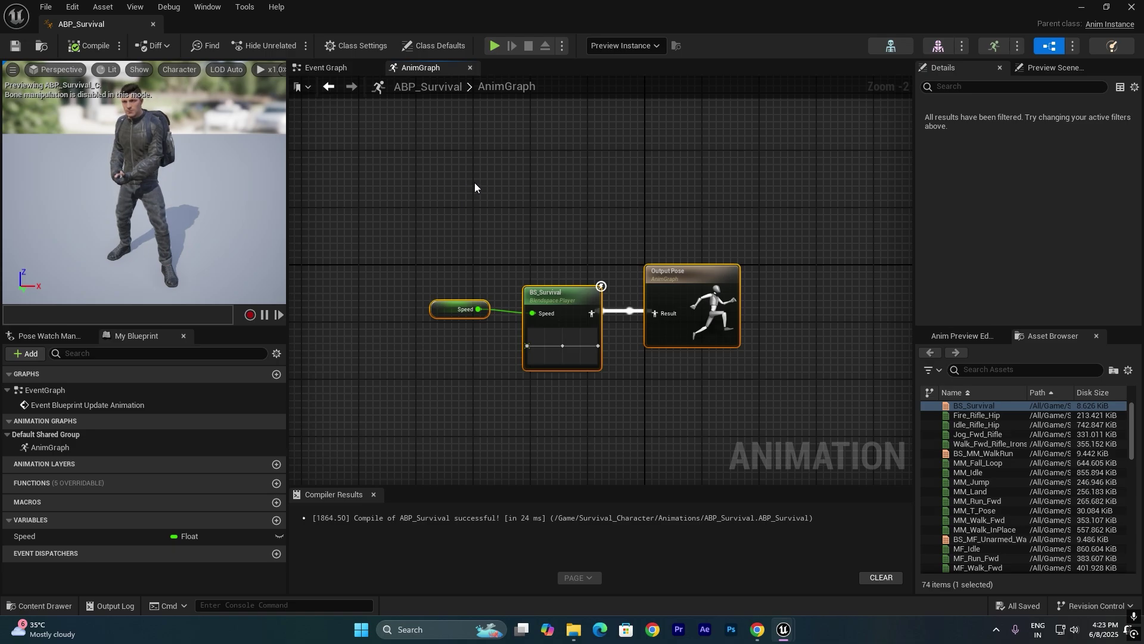
{"action": "right_click_drag", "start_coordinate": [539, 202], "coordinate": [570, 197]}
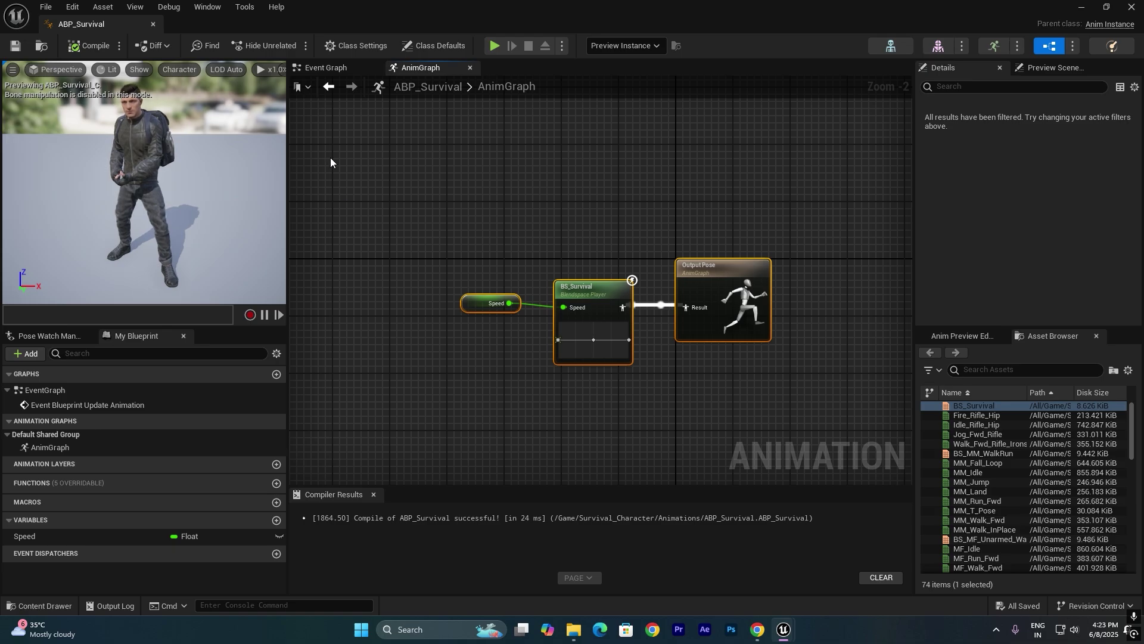
- Dock ABP_Survival beside the other editors, assign it as the Anim Class of BP_Suirvival's Mesh, compile, and view the character in the viewport
{"action": "left_click_drag", "start_coordinate": [84, 23], "coordinate": [295, 23]}
{"action": "left_click", "coordinate": [203, 29]}
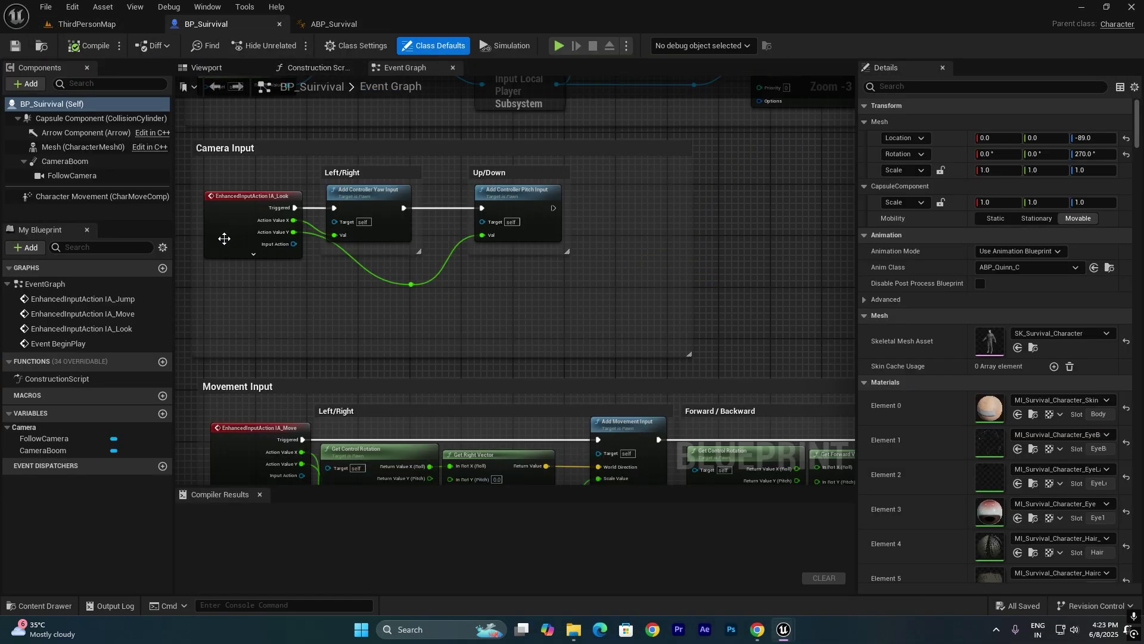
{"action": "left_click", "coordinate": [70, 149]}
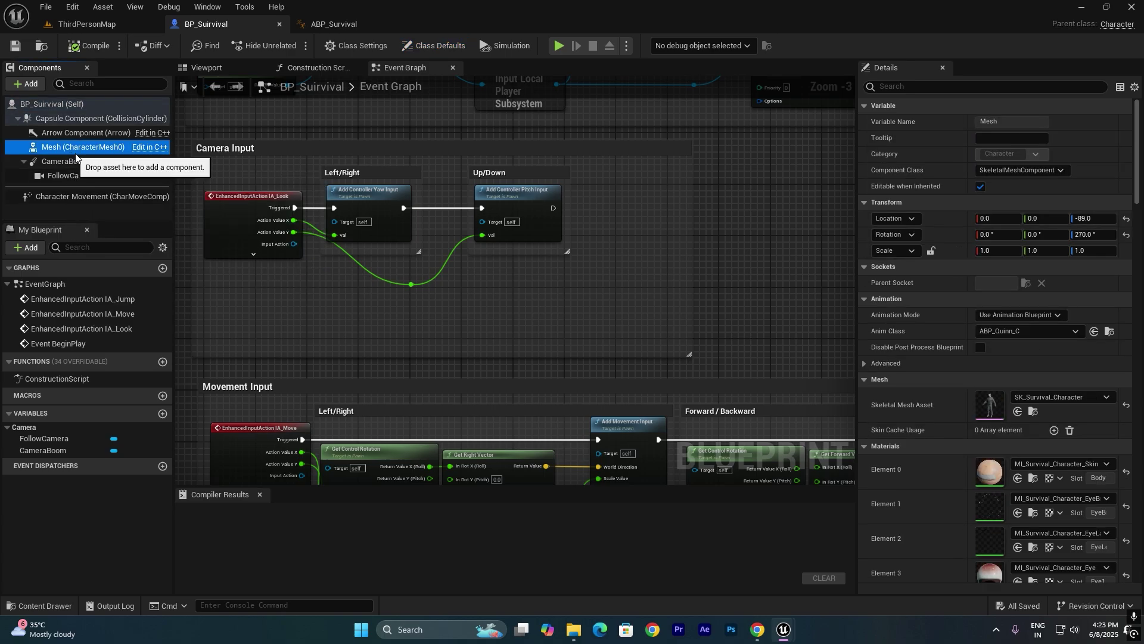
{"action": "left_click", "coordinate": [1034, 334]}
{"action": "type", "text": "surv"}
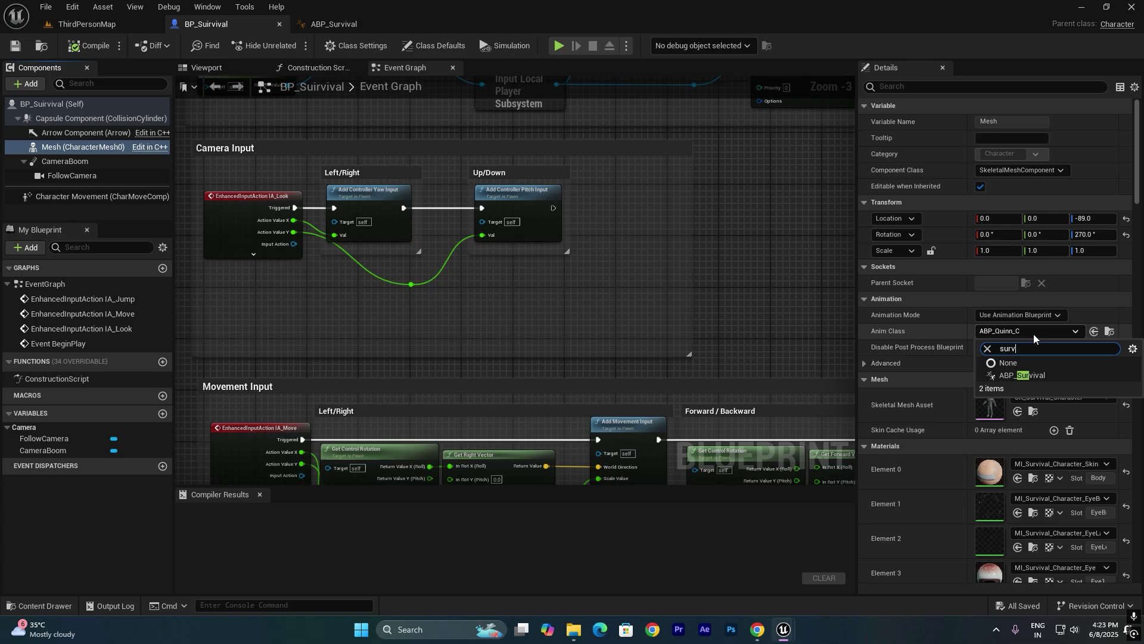
{"action": "left_click", "coordinate": [1043, 381]}
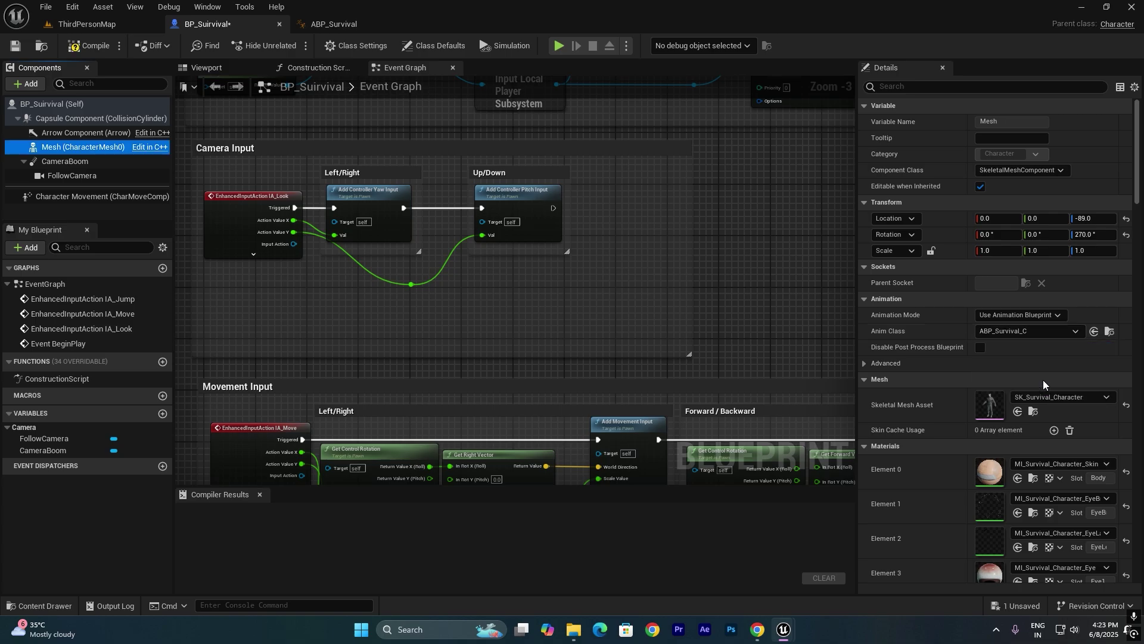
{"action": "left_click", "coordinate": [90, 45]}
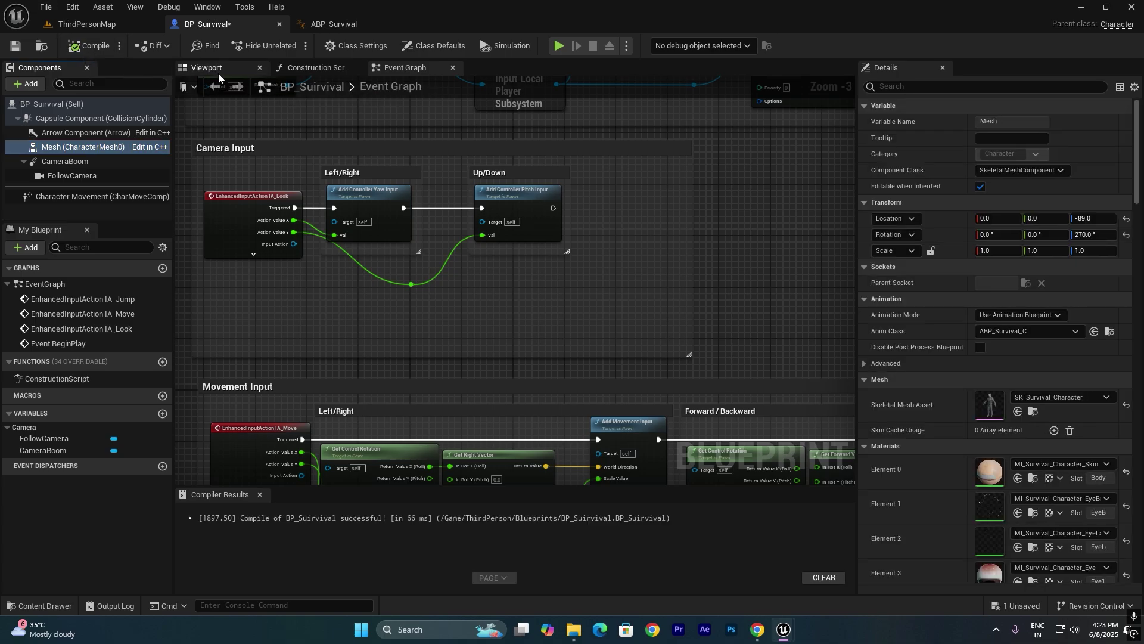
{"action": "left_click", "coordinate": [206, 67]}
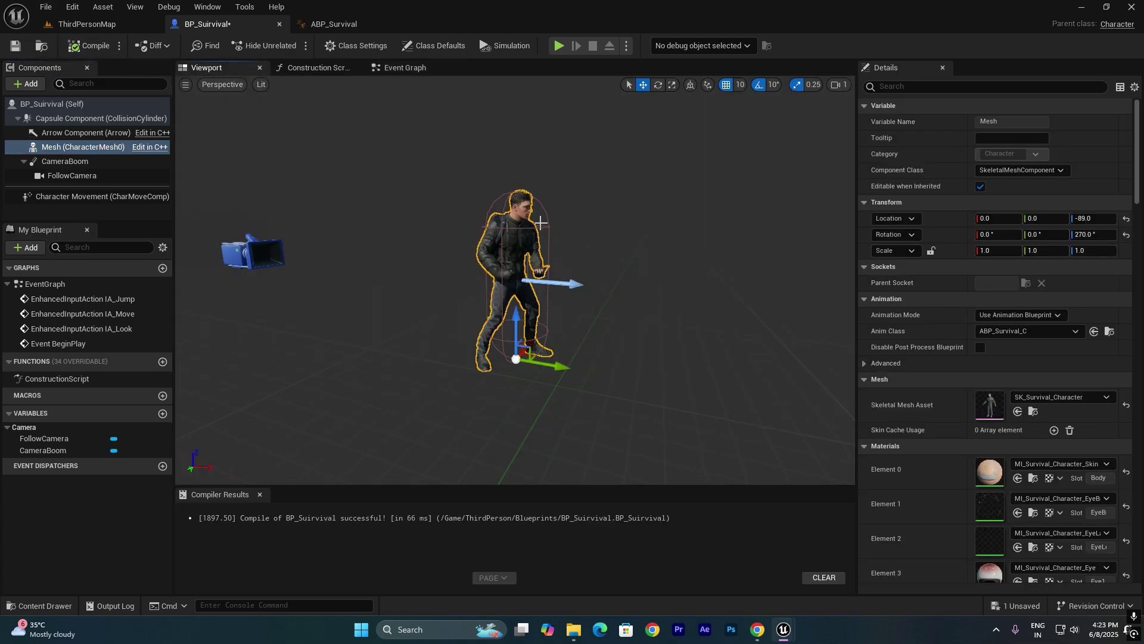
- Play ThirdPersonMap in full screen and move the character around to check its animation, then stop the session
{"action": "left_click", "coordinate": [83, 24]}
{"action": "key", "text": "F11"}
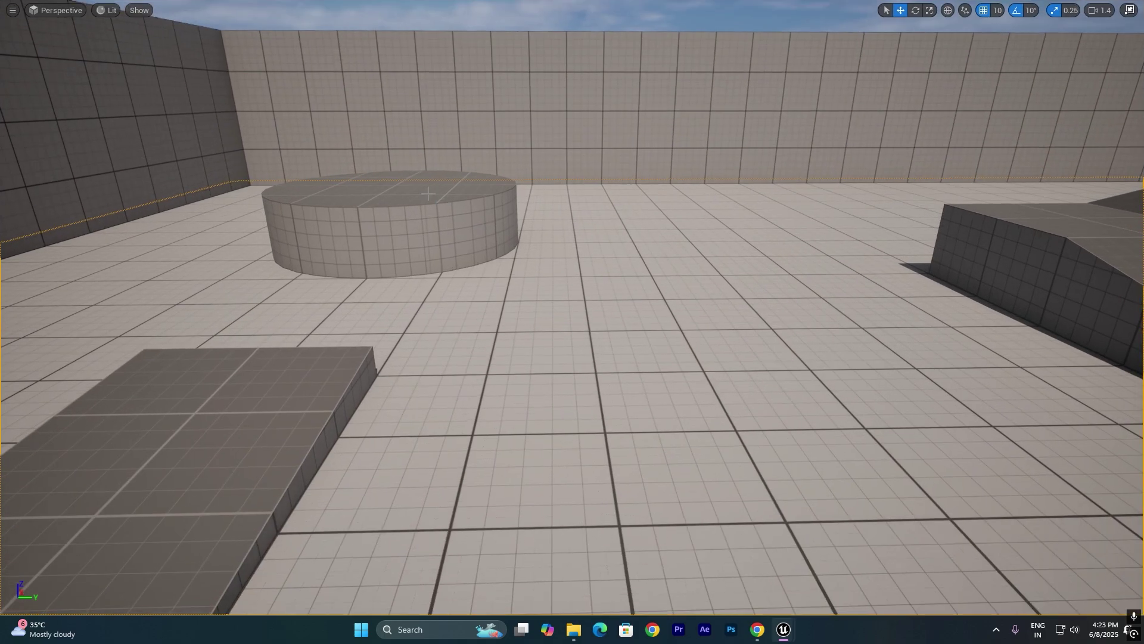
{"action": "key", "text": "alt+p"}
{"action": "key", "text": "w"}
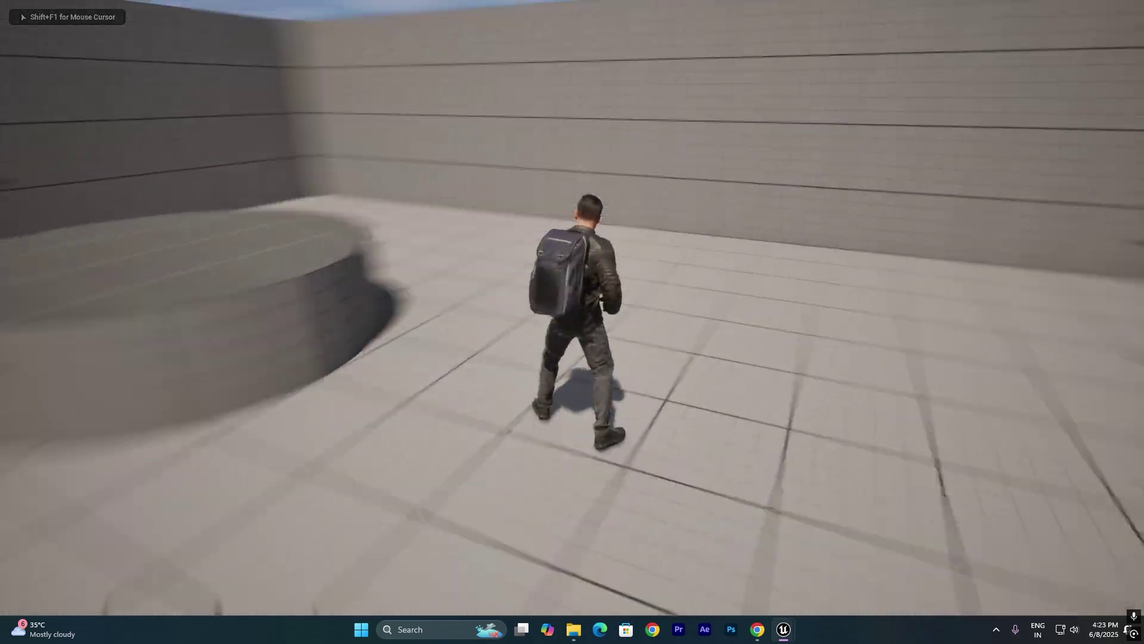
{"action": "key", "text": "w"}
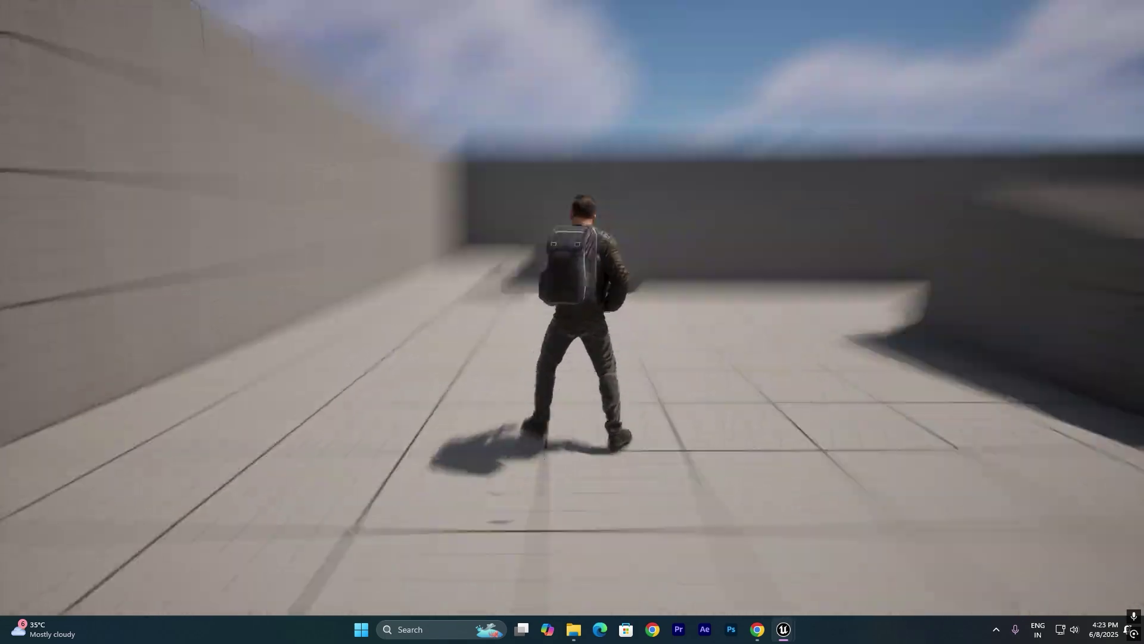
{"action": "key", "text": "w"}
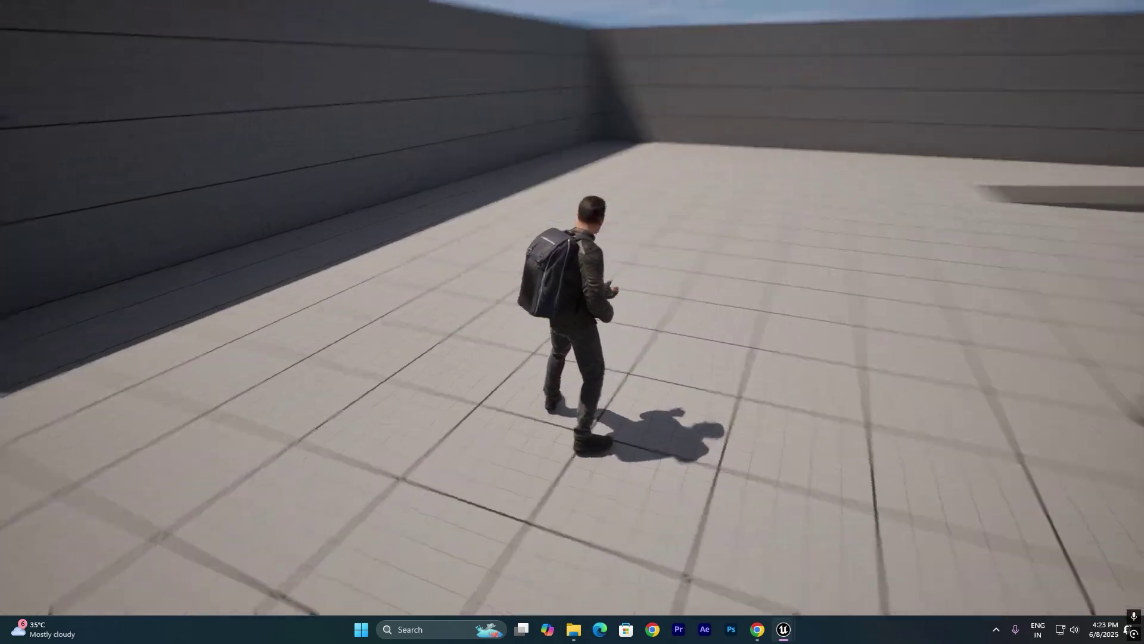
{"action": "key", "text": "Escape"}
{"action": "key", "text": "F11"}
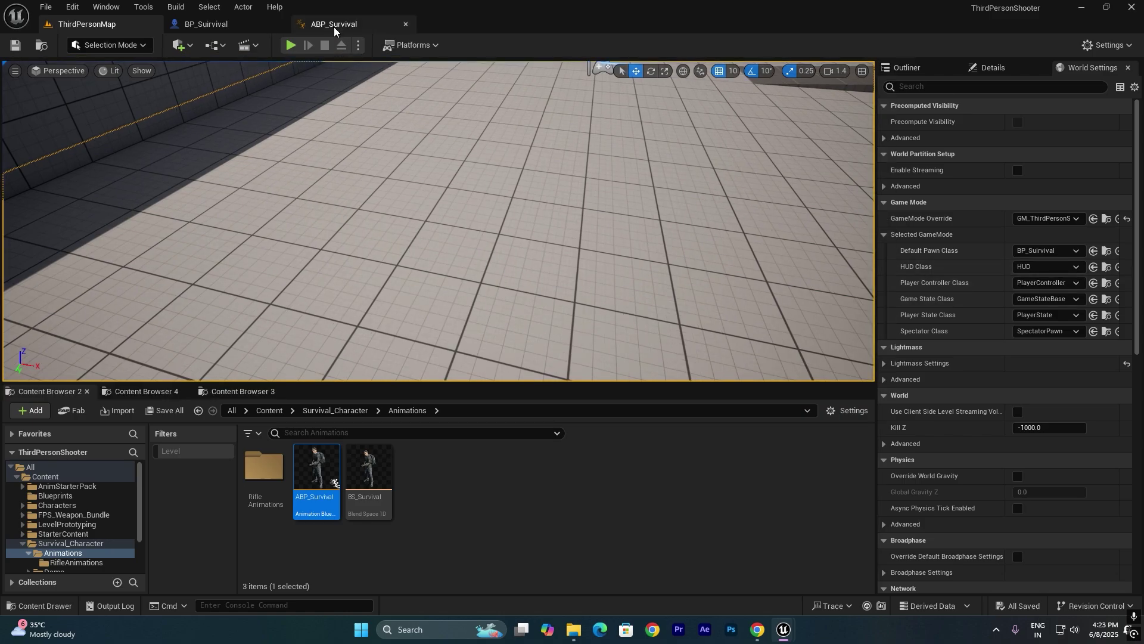
- In ABP_Survival's Event Graph, add a Get Velocity node fed by Try Get Pawn Owner's return value and place it below that node
{"action": "left_click", "coordinate": [371, 30]}
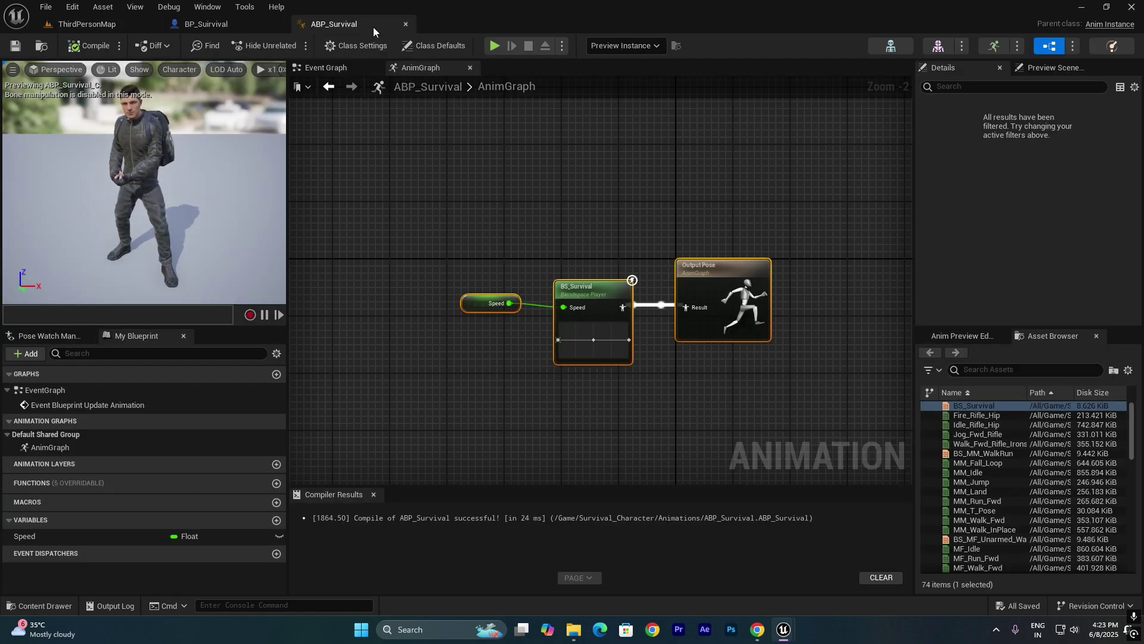
{"action": "left_click", "coordinate": [335, 68]}
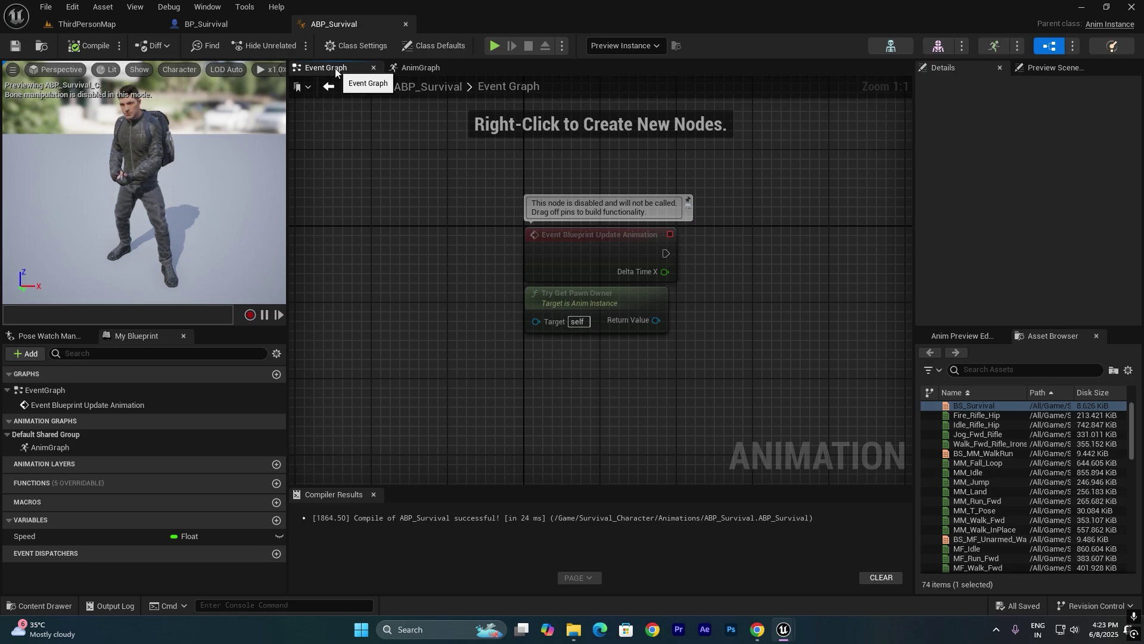
{"action": "right_click_drag", "start_coordinate": [717, 299], "coordinate": [616, 298]}
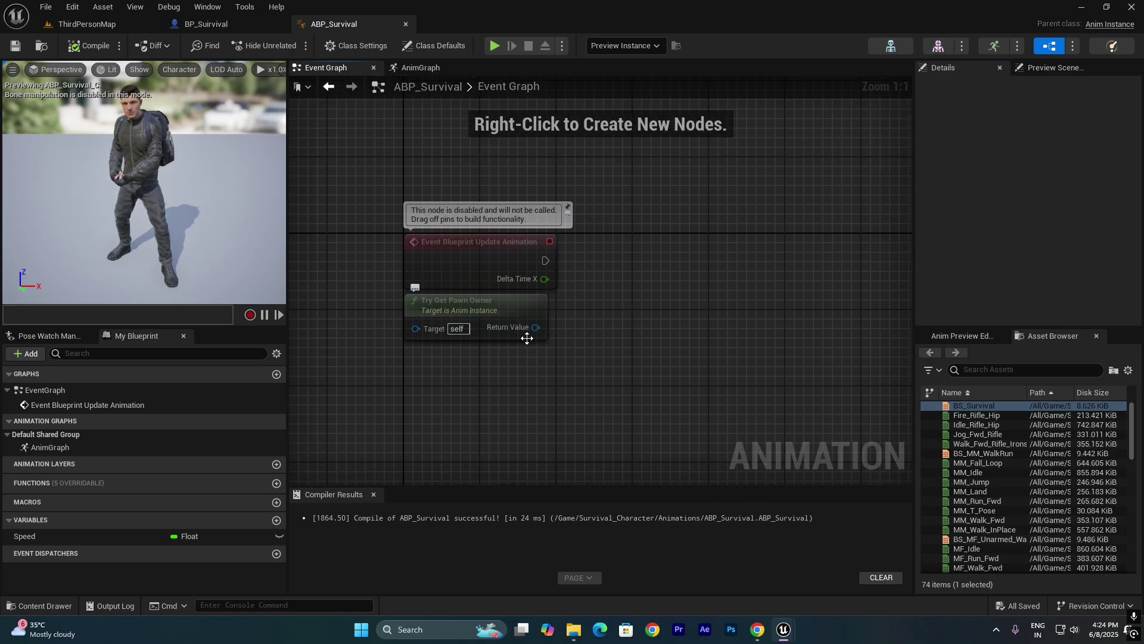
{"action": "left_click", "coordinate": [446, 305]}
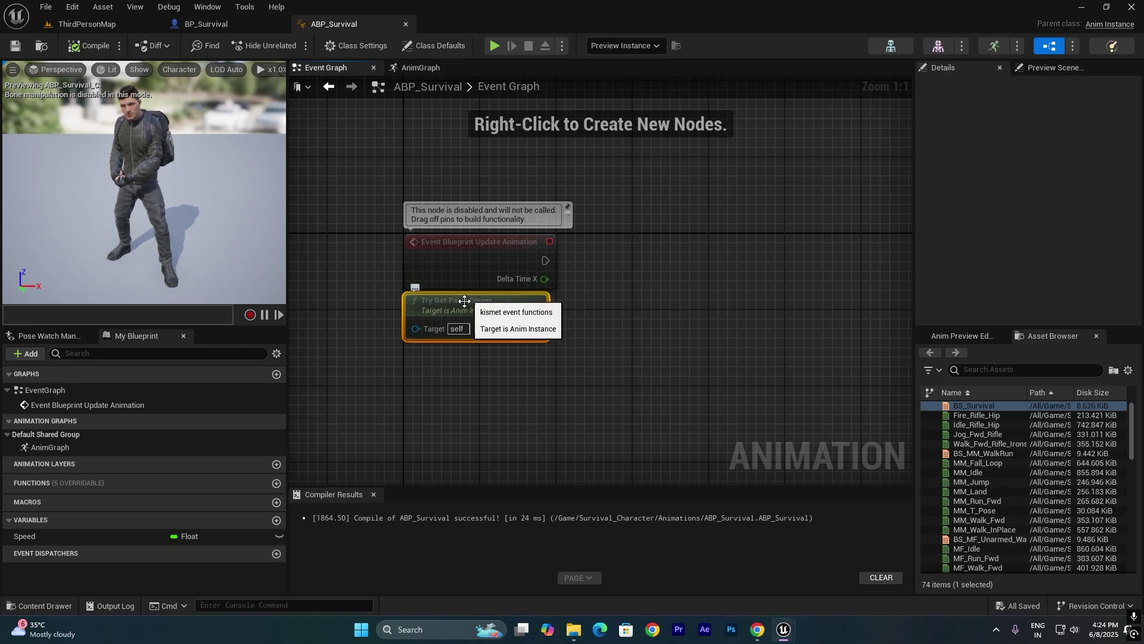
{"action": "left_click_drag", "start_coordinate": [621, 399], "coordinate": [621, 399]}
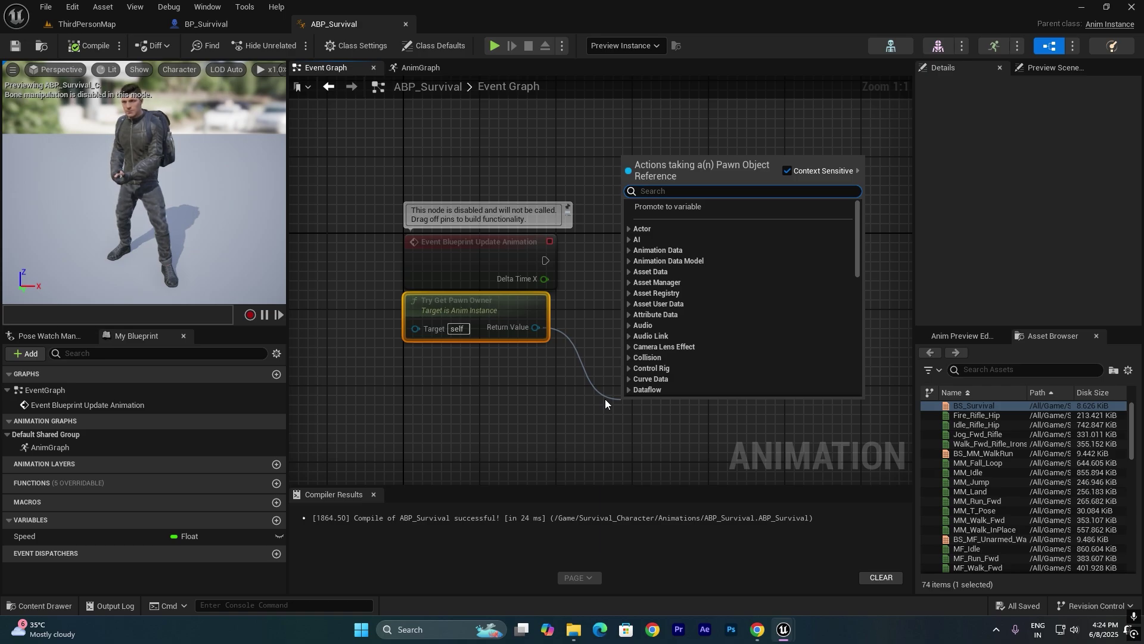
{"action": "type", "text": "get vel"}
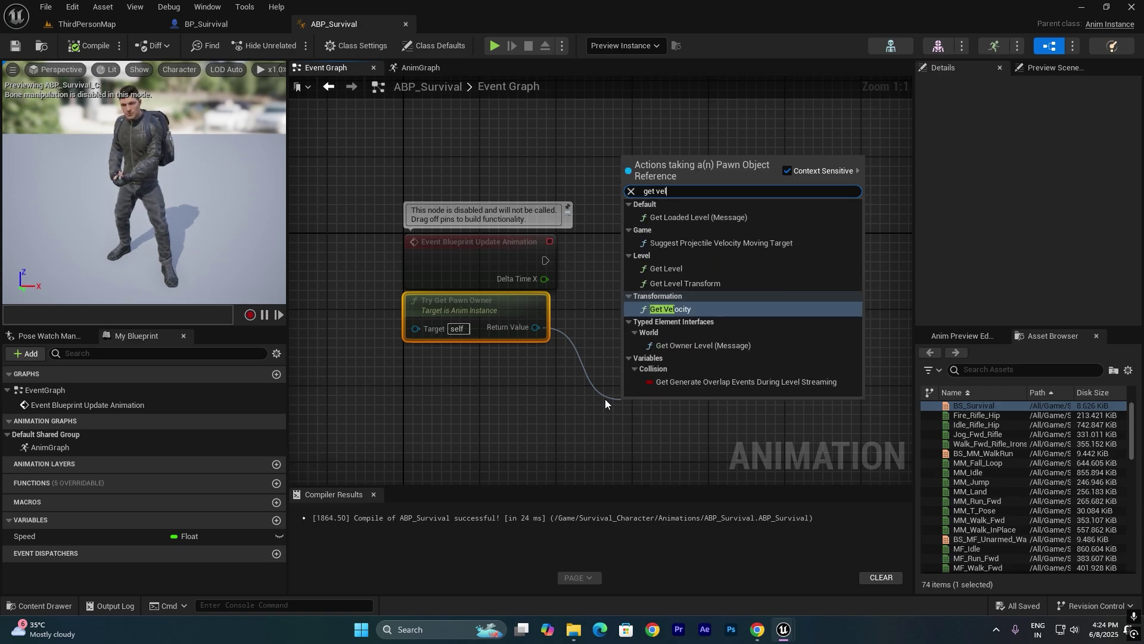
{"action": "key", "text": "Return"}
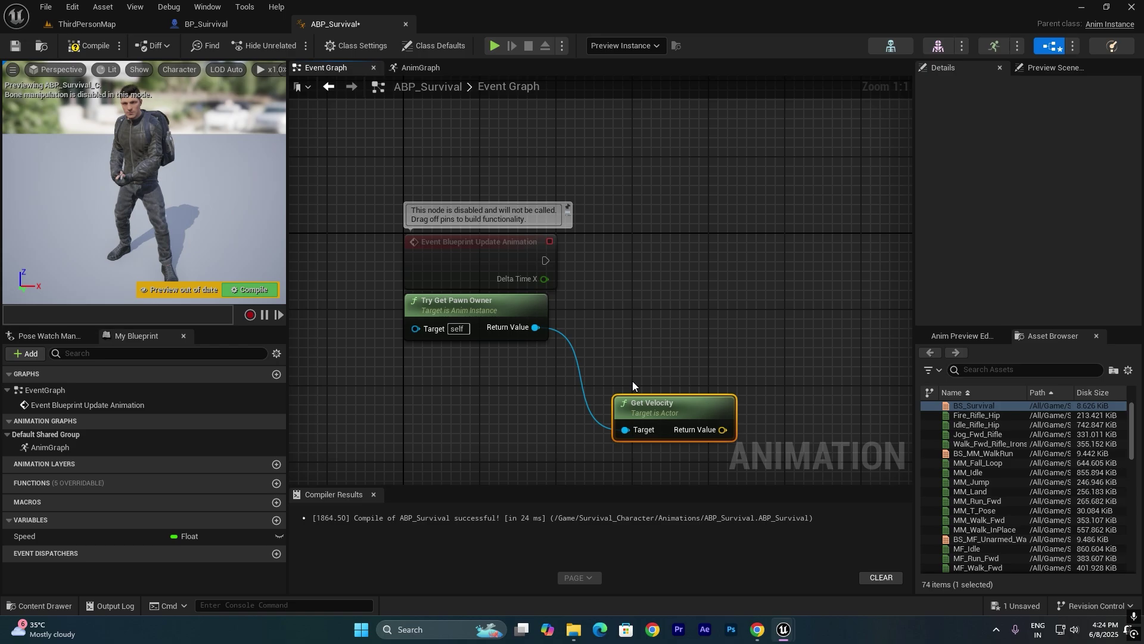
{"action": "right_click_drag", "start_coordinate": [632, 381], "coordinate": [610, 285]}
{"action": "left_click_drag", "start_coordinate": [581, 338], "coordinate": [543, 319]}
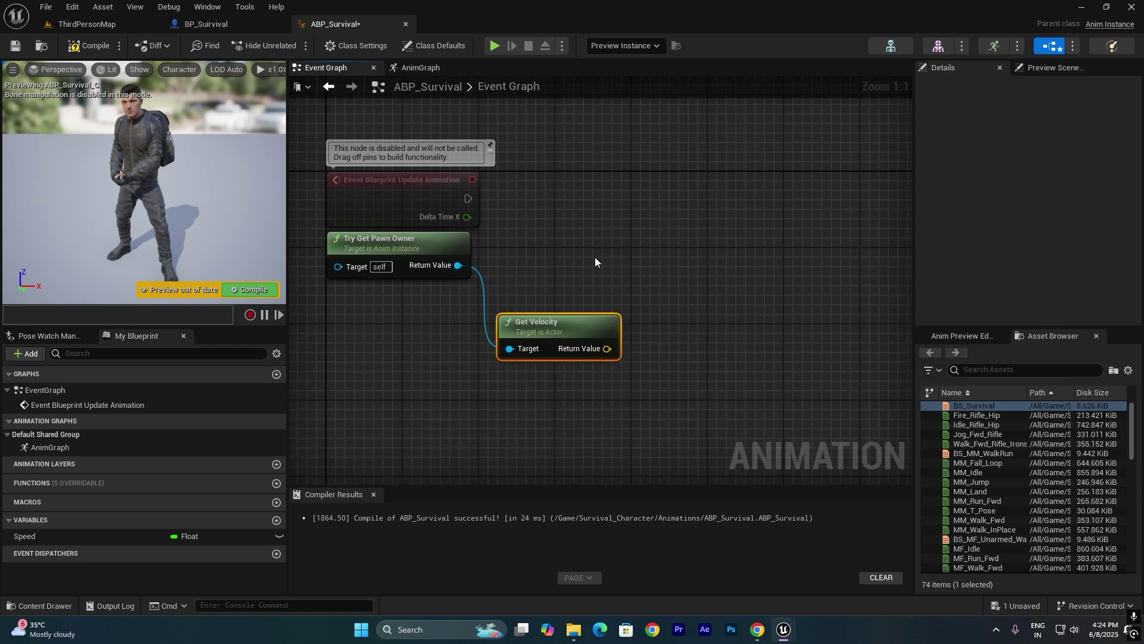
- Add a Vector Length node connected to the return value of Get Velocity
{"action": "left_click_drag", "start_coordinate": [607, 349], "coordinate": [674, 327]}
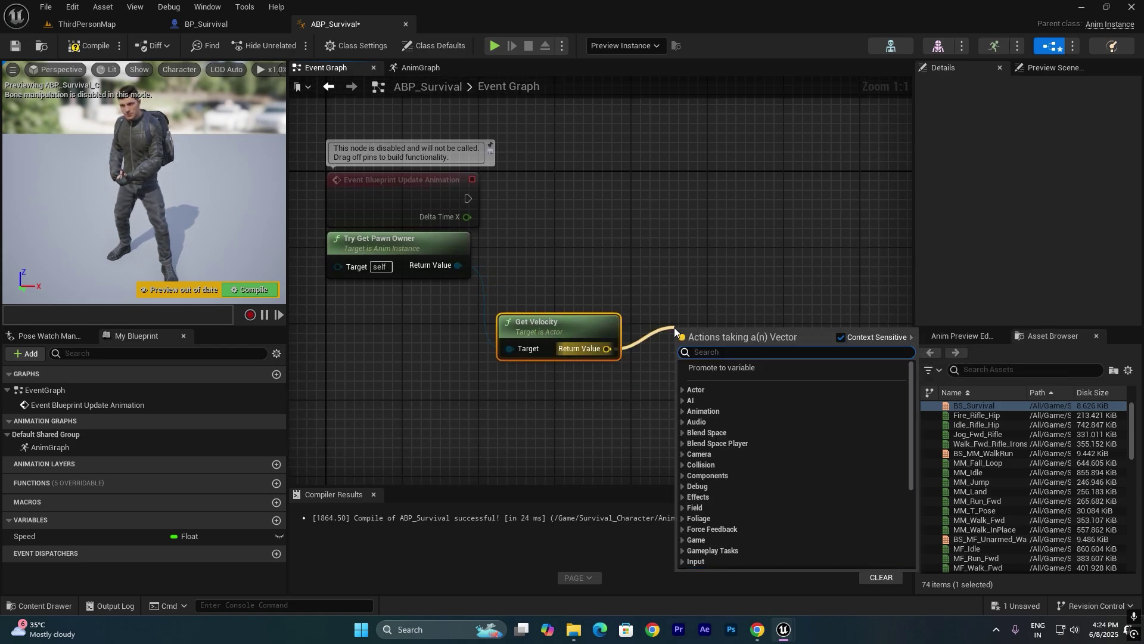
{"action": "type", "text": "vecto"}
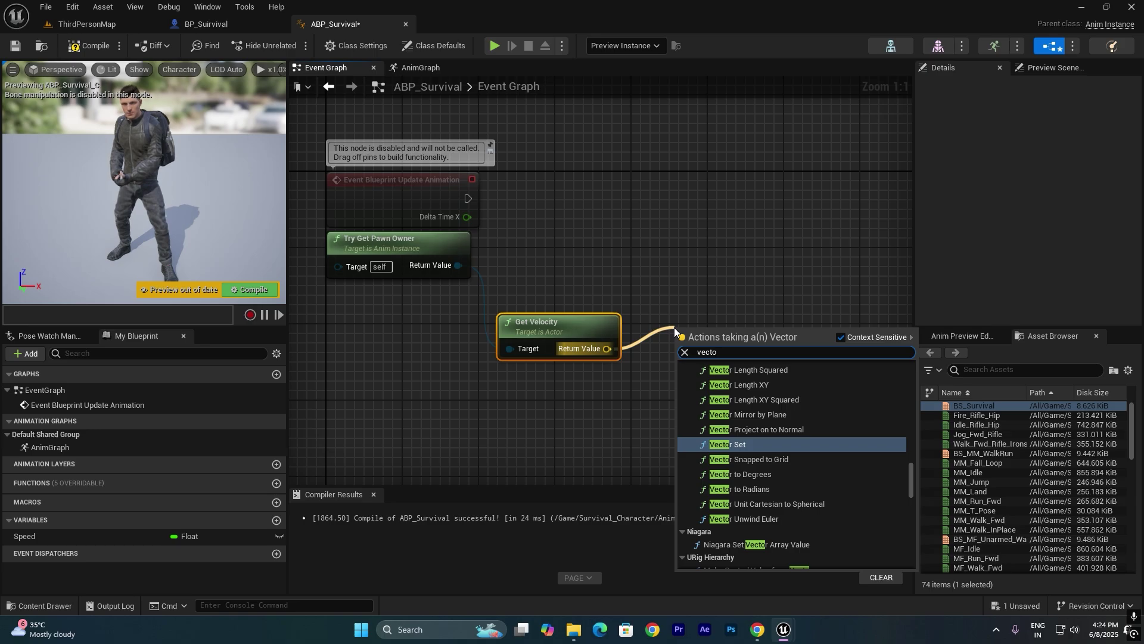
{"action": "type", "text": "r len"}
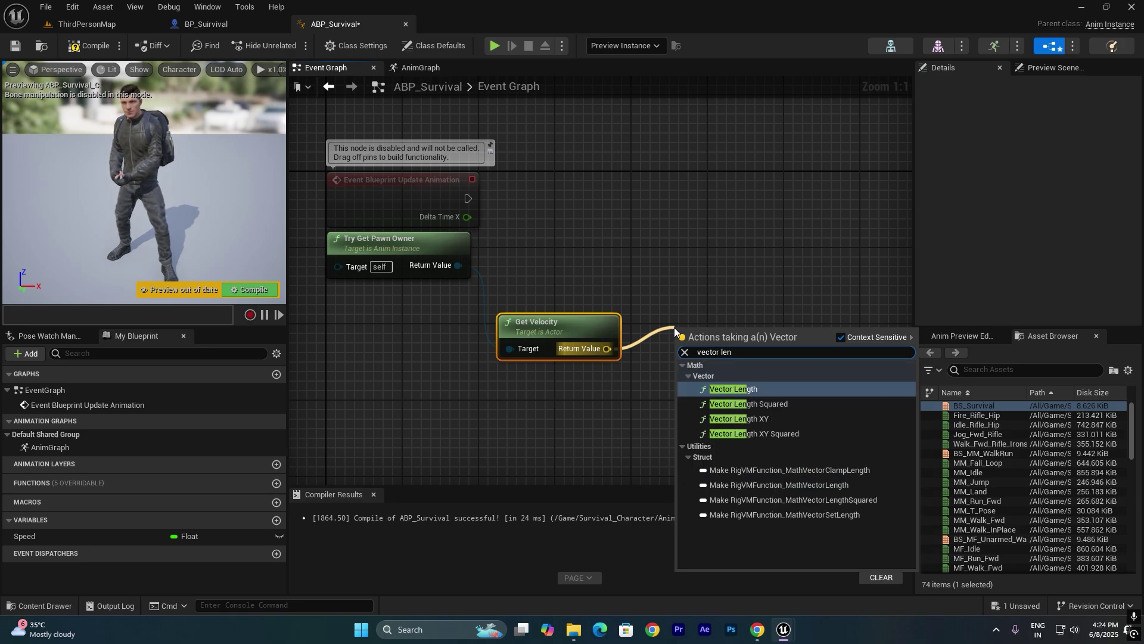
{"action": "left_click", "coordinate": [818, 388]}
{"action": "right_click_drag", "start_coordinate": [707, 284], "coordinate": [620, 324]}
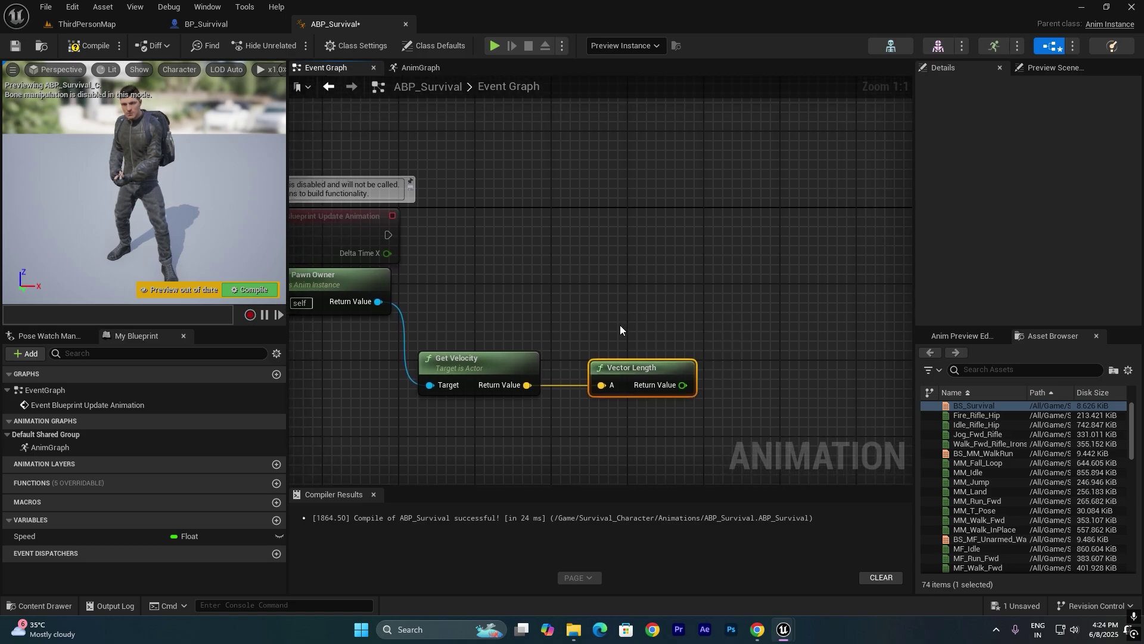
- Add a Set Speed node driven by Event Blueprint Update Animation and Vector Length's return value, align it, and compile ABP_Survival
{"action": "left_click_drag", "start_coordinate": [76, 539], "coordinate": [774, 260]}
{"action": "left_click", "coordinate": [786, 284]}
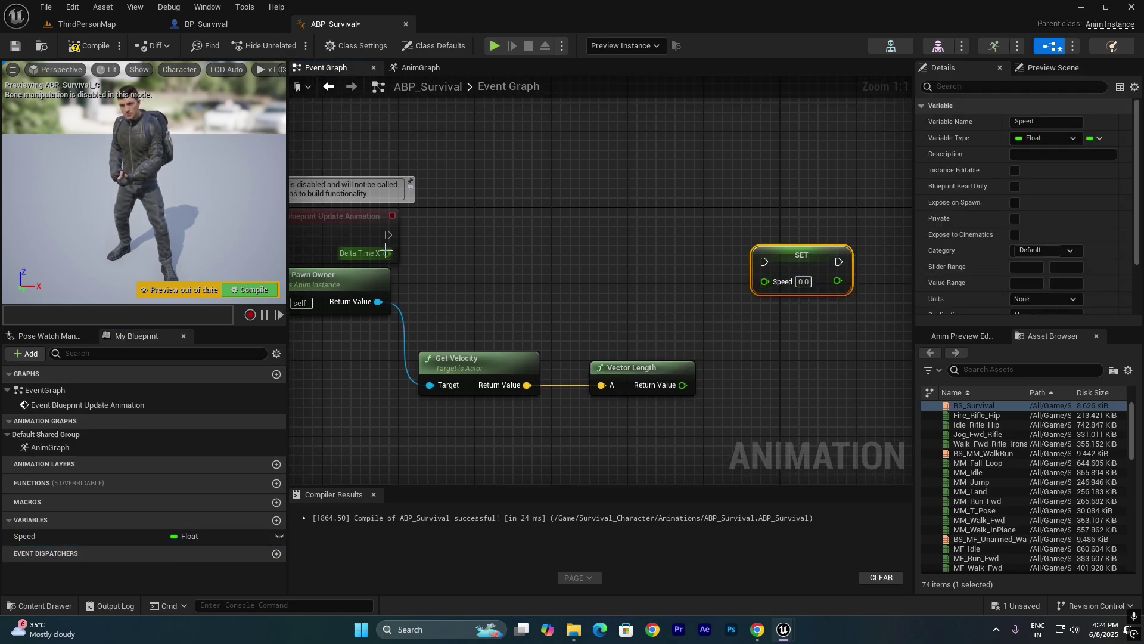
{"action": "left_click_drag", "start_coordinate": [388, 234], "coordinate": [765, 261]}
{"action": "left_click_drag", "start_coordinate": [683, 384], "coordinate": [766, 282]}
{"action": "right_click_drag", "start_coordinate": [726, 257], "coordinate": [829, 275]}
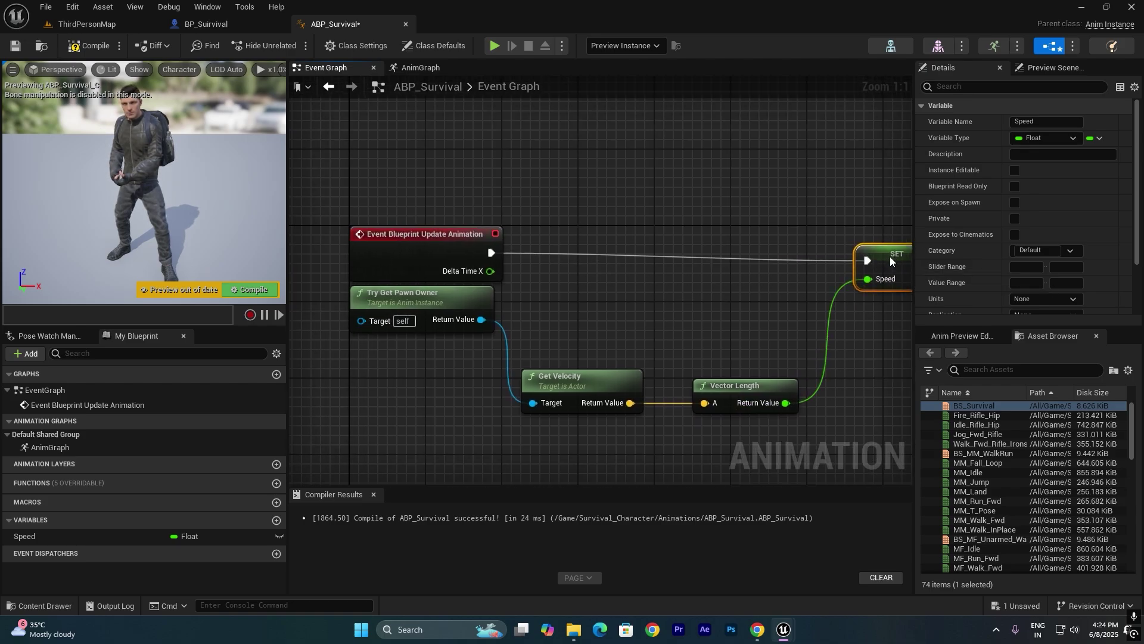
{"action": "left_click_drag", "start_coordinate": [890, 261], "coordinate": [890, 251]}
{"action": "left_click", "coordinate": [95, 47]}
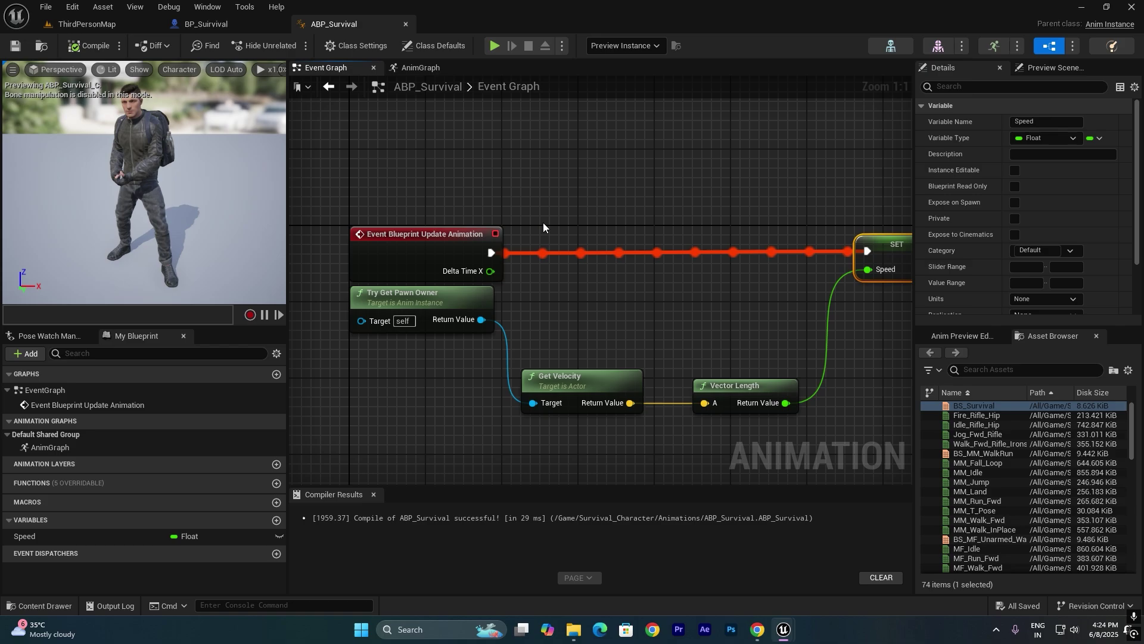
{"action": "right_click_drag", "start_coordinate": [543, 223], "coordinate": [511, 267]}
{"action": "left_click_drag", "start_coordinate": [519, 250], "coordinate": [677, 423]}
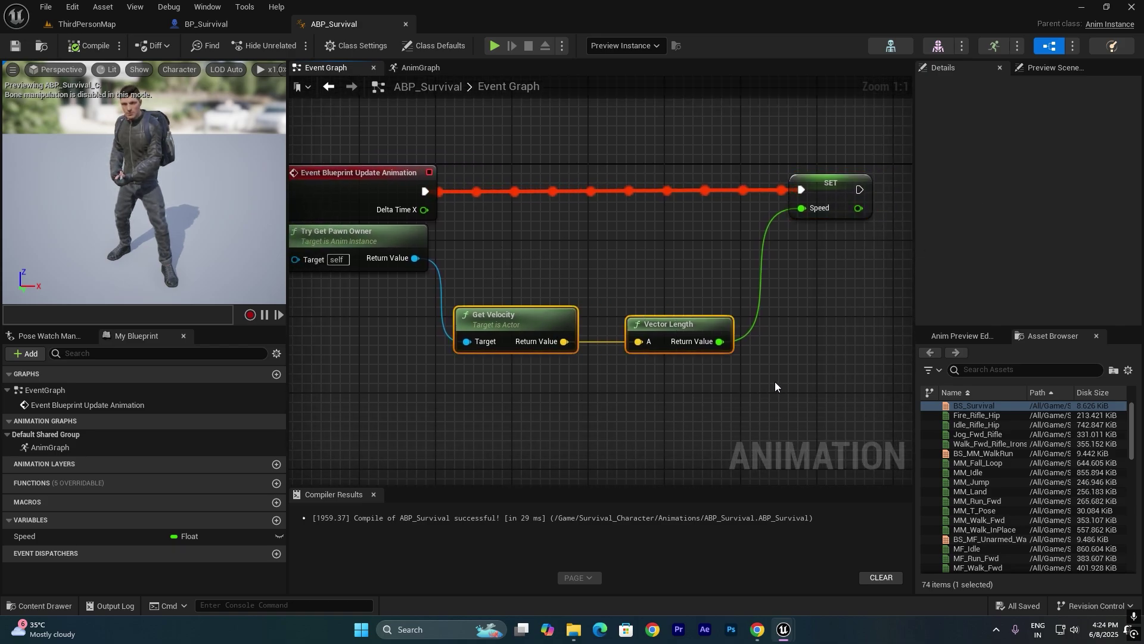
{"action": "right_click_drag", "start_coordinate": [795, 332], "coordinate": [710, 373]}
{"action": "left_click", "coordinate": [749, 234]}
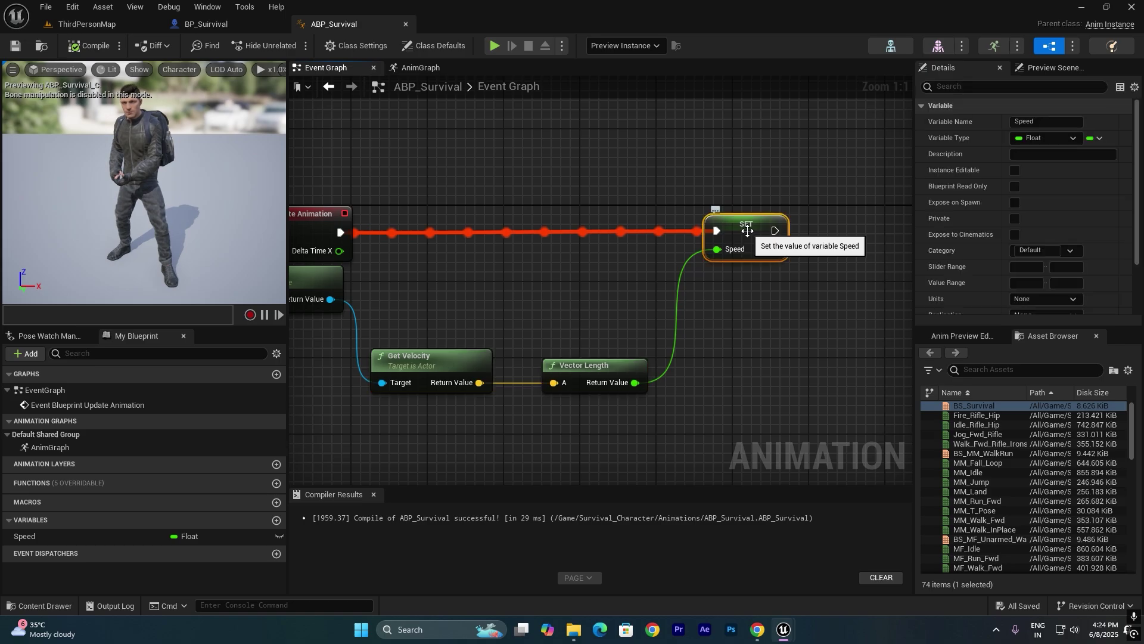
{"action": "left_click_drag", "start_coordinate": [419, 238], "coordinate": [794, 402]}
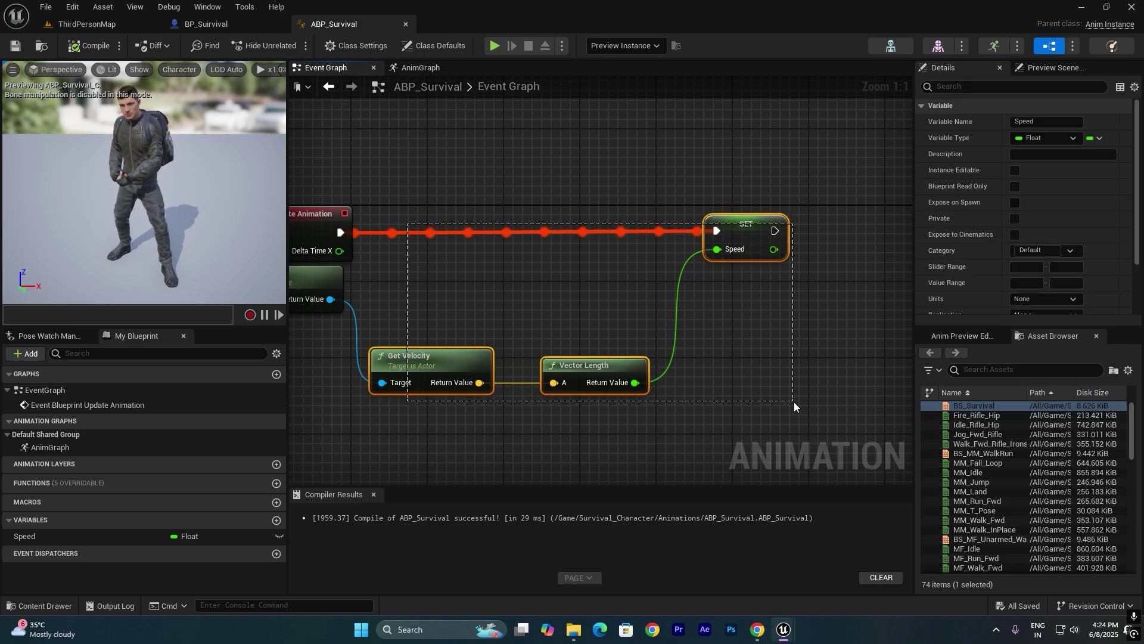
- In BP_Suirvival, filter the Character Movement component's details for "max walk" to check the Max Walk Speed
{"action": "left_click", "coordinate": [238, 26]}
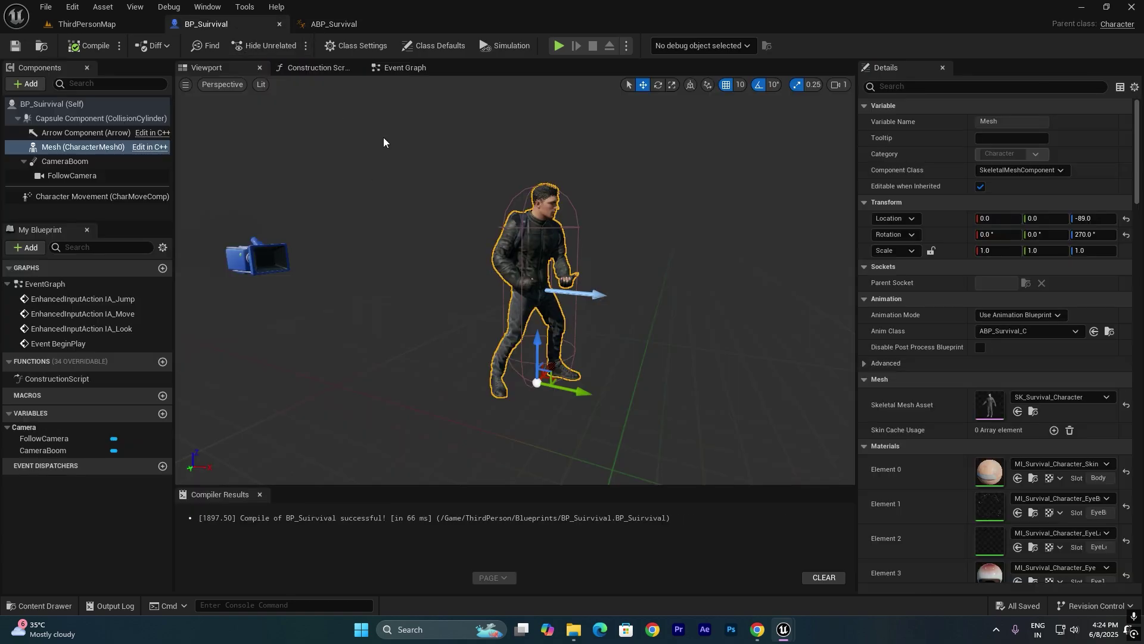
{"action": "left_click", "coordinate": [82, 197]}
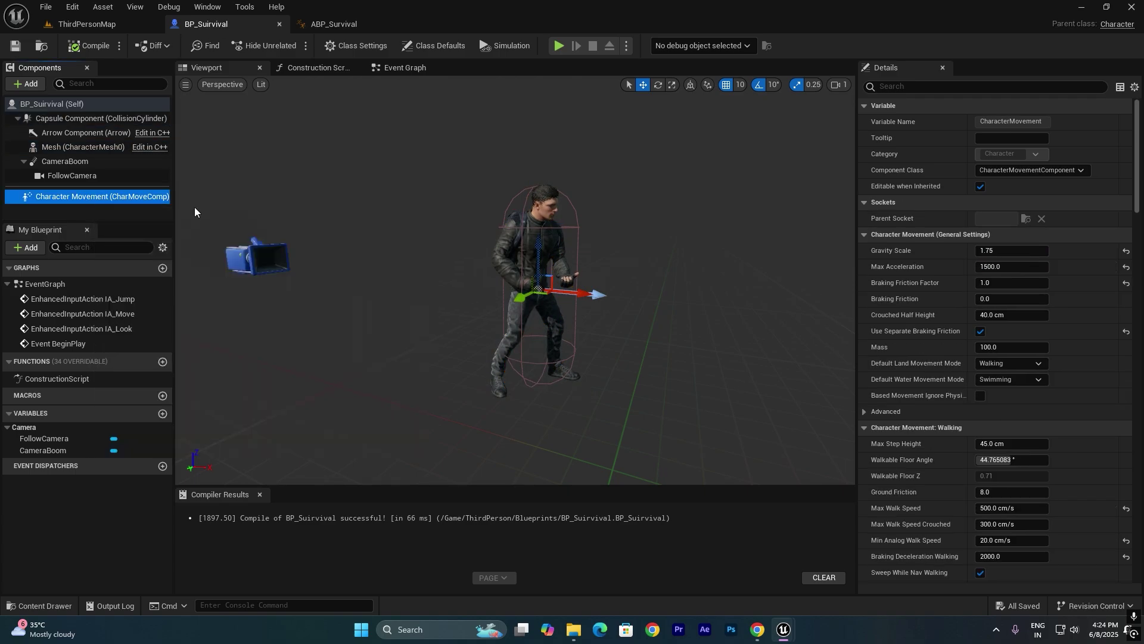
{"action": "left_click", "coordinate": [927, 90]}
{"action": "type", "text": "max w"}
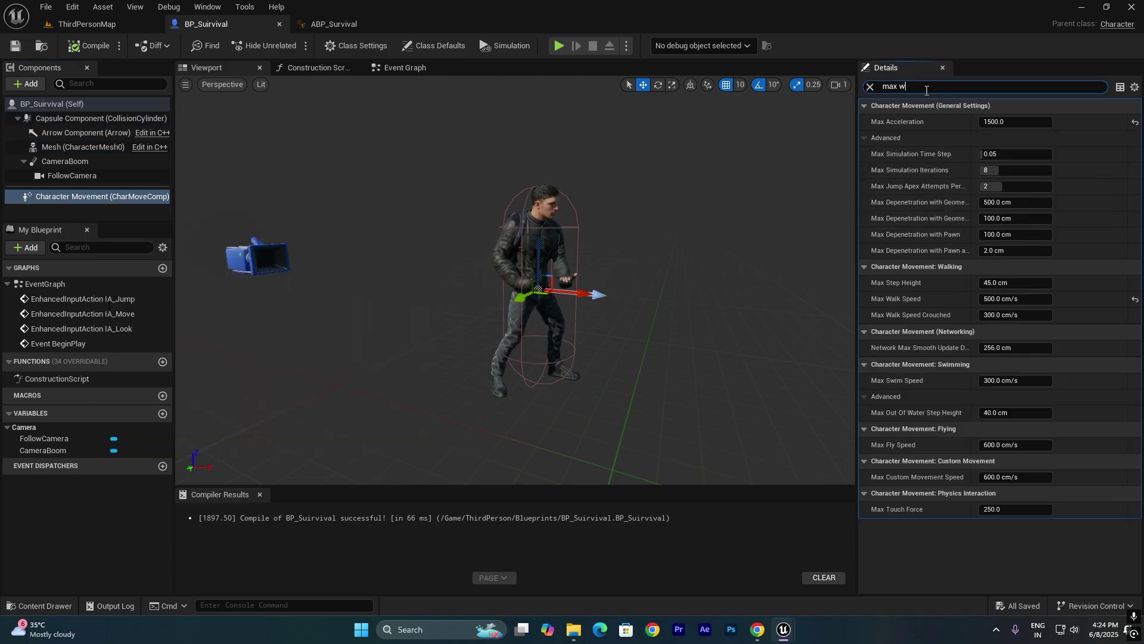
{"action": "type", "text": "alk"}
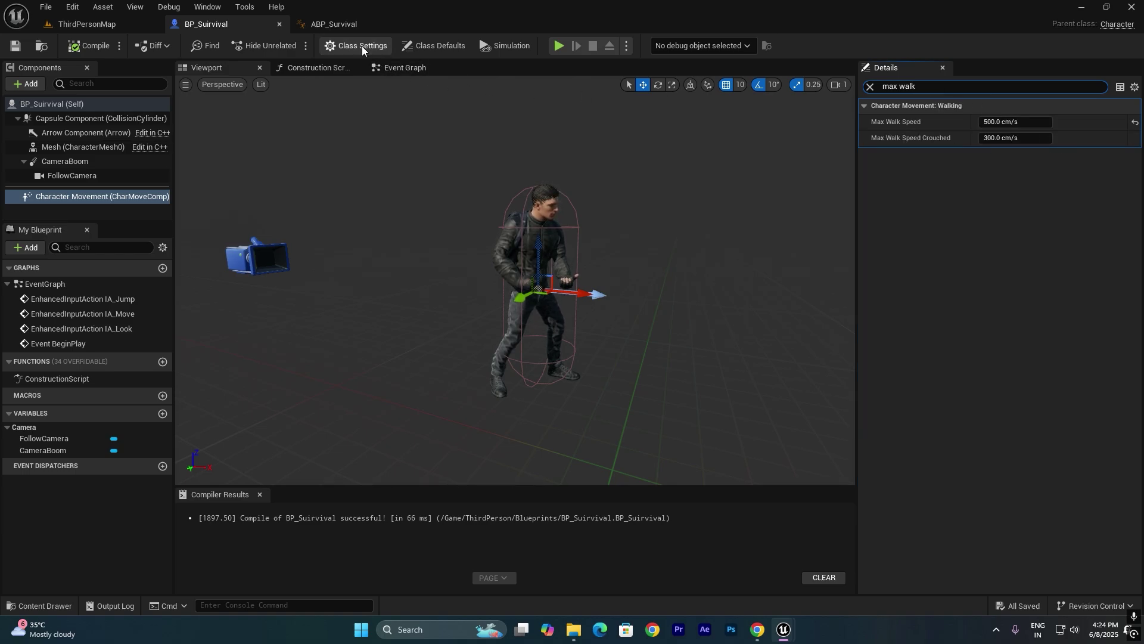
- Open the BS_Survival blend space from ThirdPersonMap's content browser and preview its animation at the 500 end of the Speed axis
{"action": "left_click", "coordinate": [87, 24]}
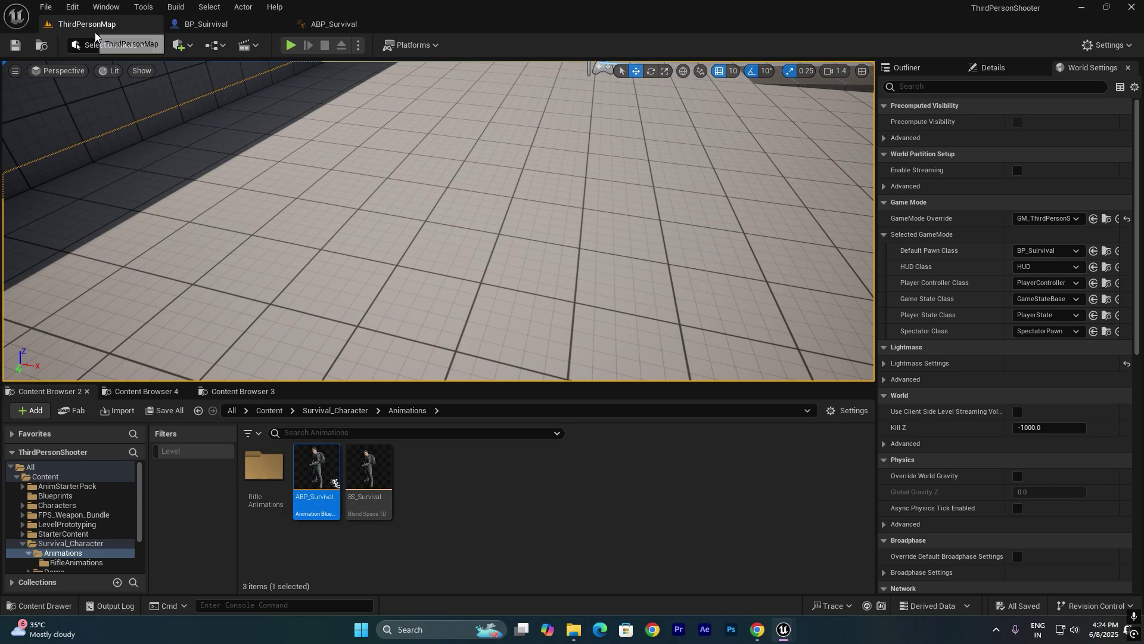
{"action": "double_click", "coordinate": [377, 470]}
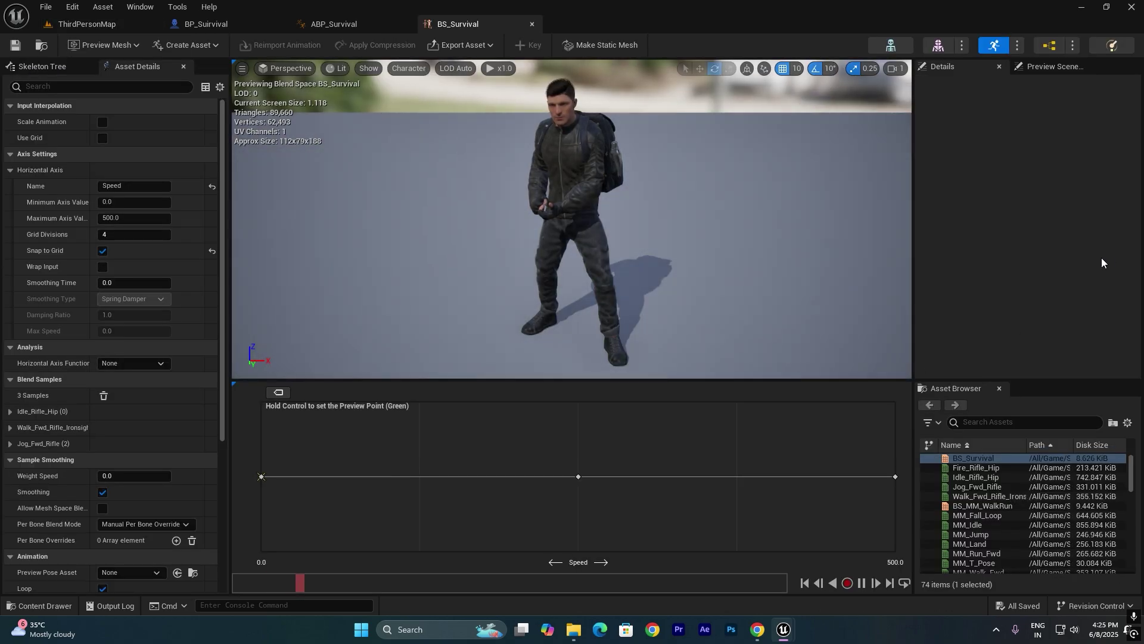
{"action": "left_click", "coordinate": [888, 478], "text": "ctrl"}
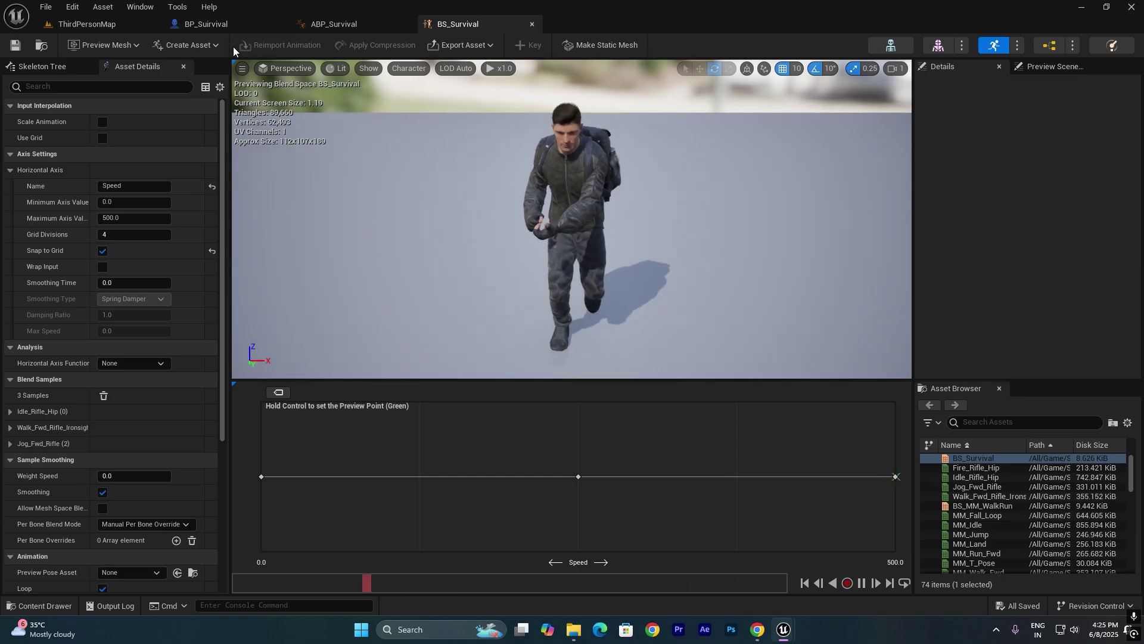
- In ABP_Survival, examine how the Set Speed node in the Event Graph relates to the Speed variable feeding BS_Survival in the AnimGraph
{"action": "left_click", "coordinate": [118, 28]}
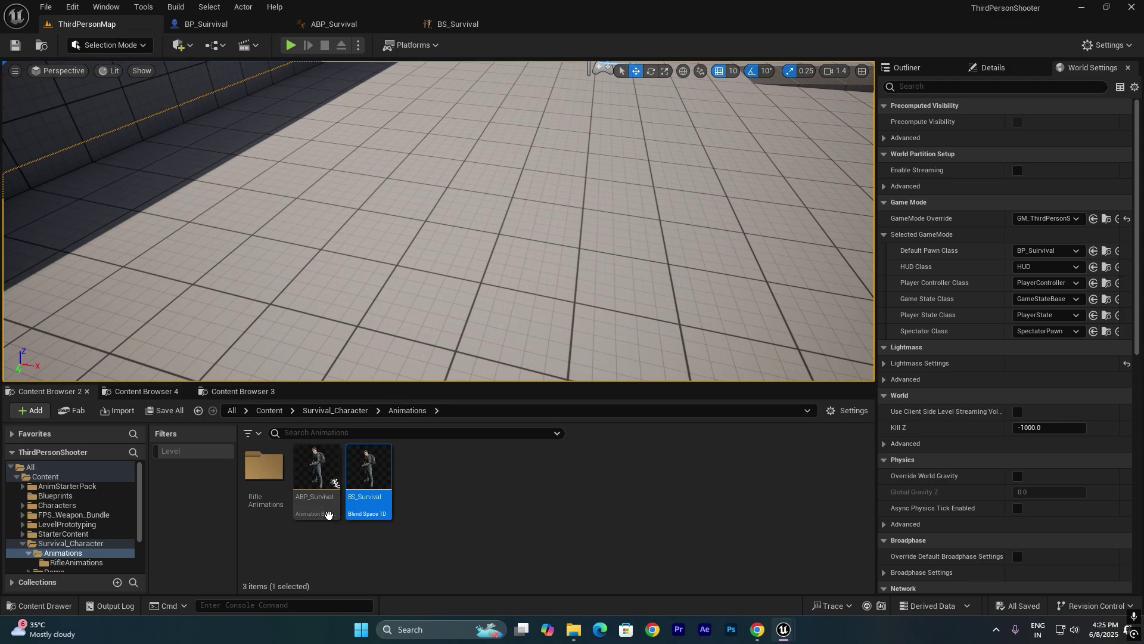
{"action": "left_click", "coordinate": [327, 24]}
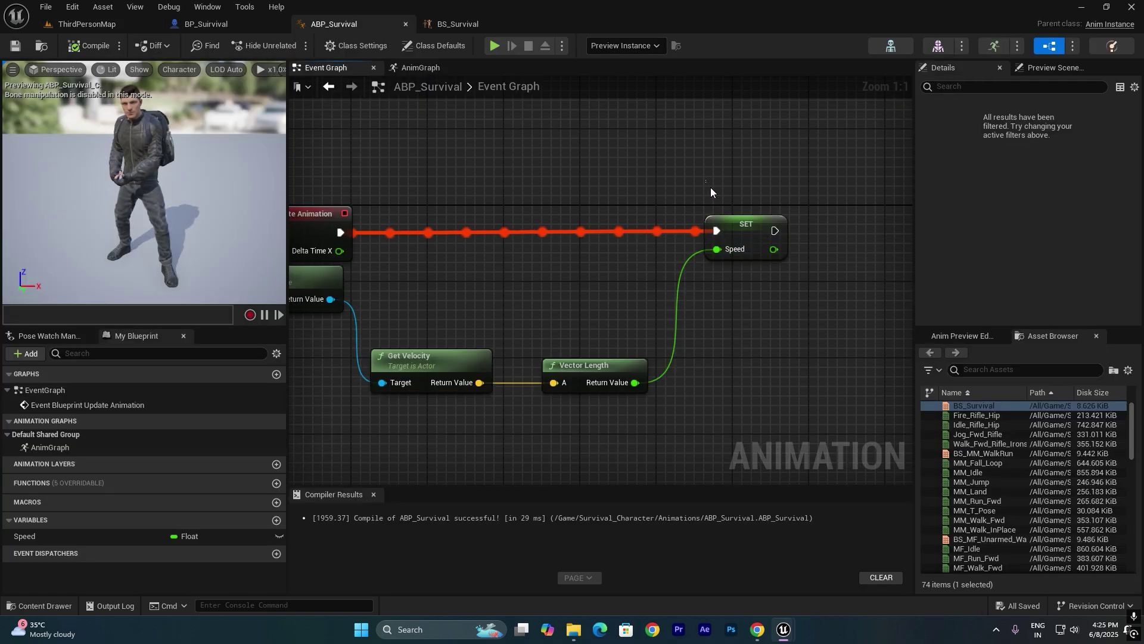
{"action": "left_click_drag", "start_coordinate": [707, 181], "coordinate": [780, 271]}
{"action": "left_click", "coordinate": [420, 68]}
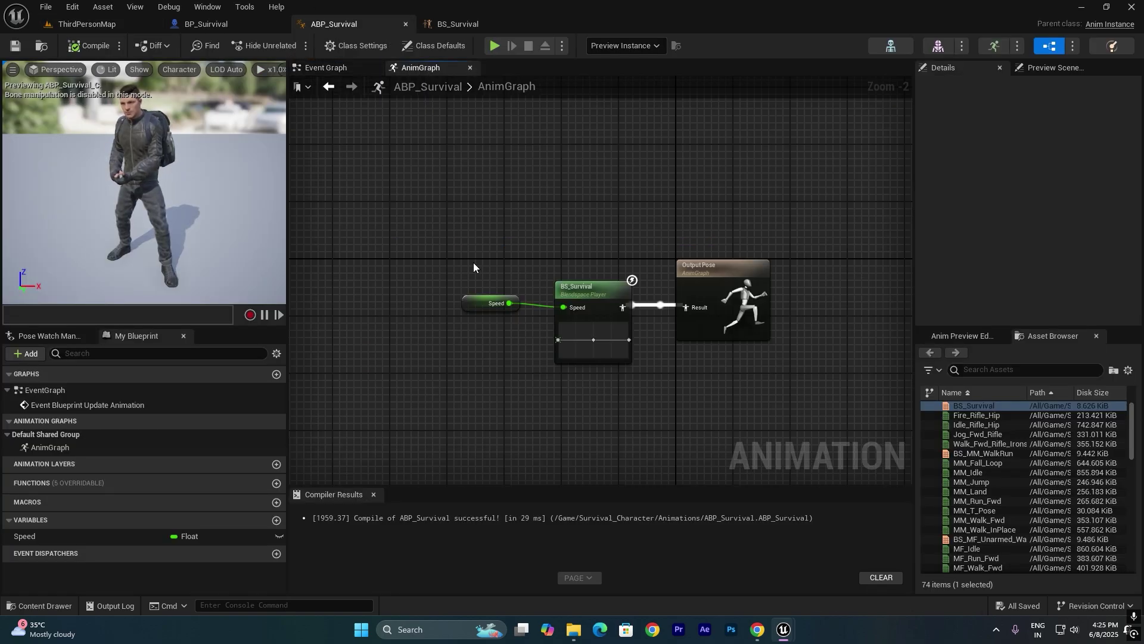
{"action": "left_click_drag", "start_coordinate": [478, 316], "coordinate": [482, 321]}
{"action": "scroll", "coordinate": [500, 292], "scroll_direction": "up", "scroll_amount": 2}
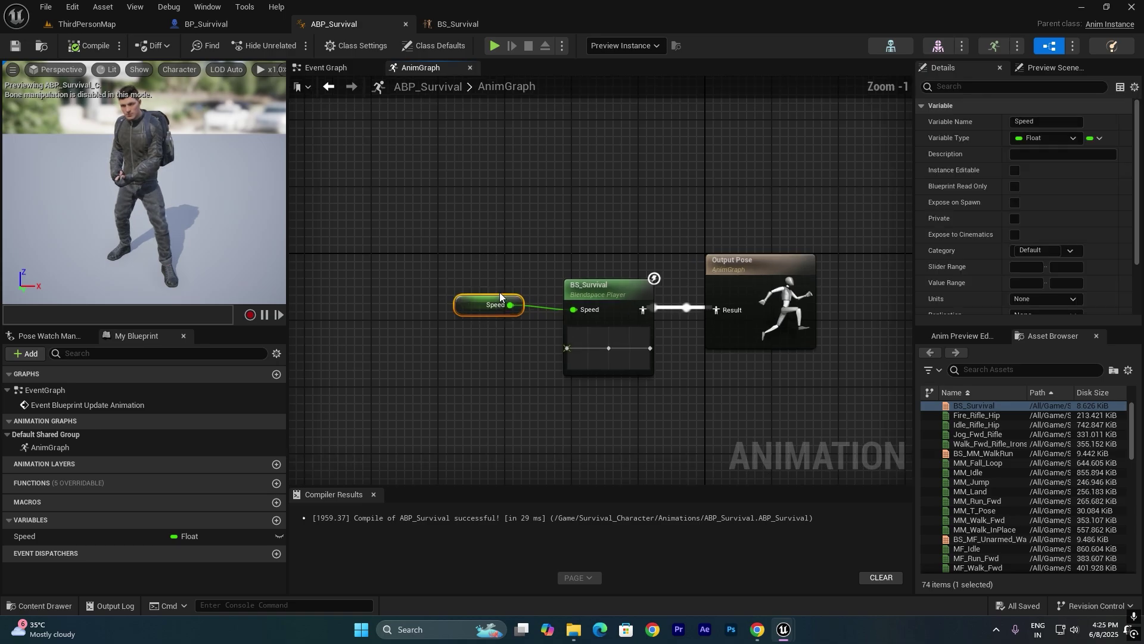
{"action": "left_click", "coordinate": [329, 87]}
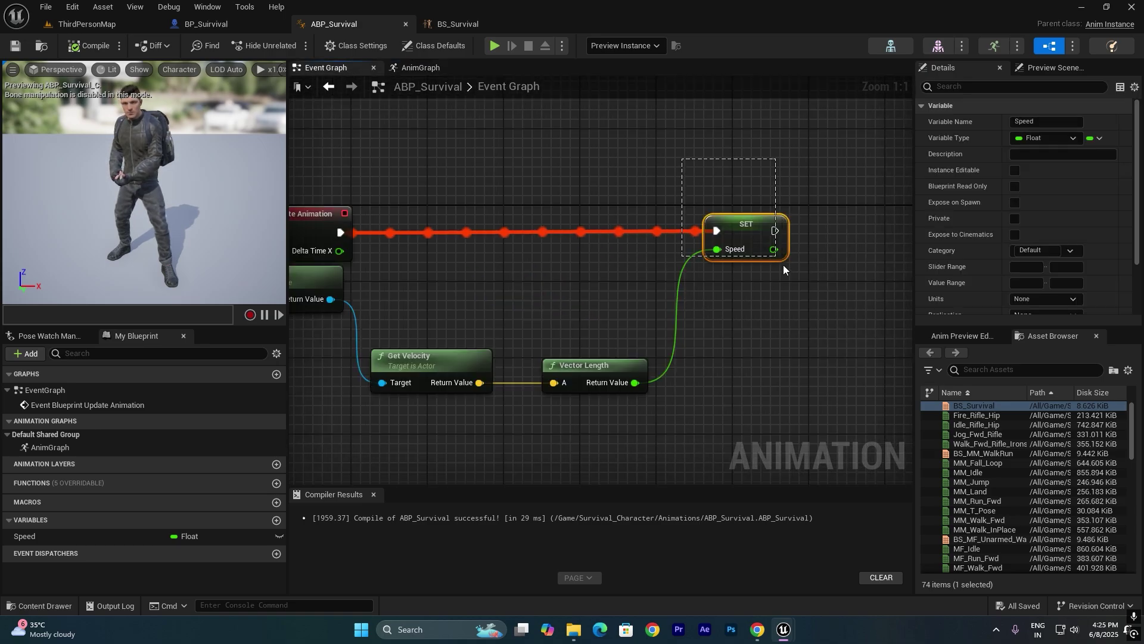
{"action": "left_click_drag", "start_coordinate": [784, 267], "coordinate": [785, 267]}
{"action": "left_click", "coordinate": [427, 68]}
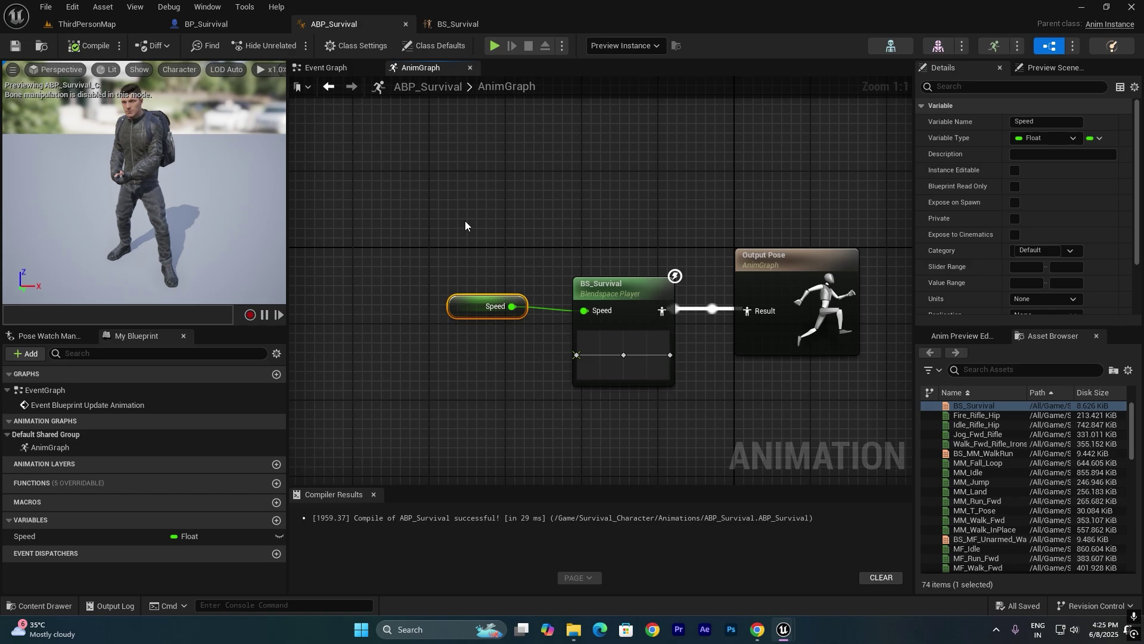
{"action": "left_click_drag", "start_coordinate": [560, 299], "coordinate": [560, 299]}
{"action": "left_click_drag", "start_coordinate": [612, 220], "coordinate": [619, 257]}
{"action": "left_click_drag", "start_coordinate": [644, 417], "coordinate": [644, 417]}
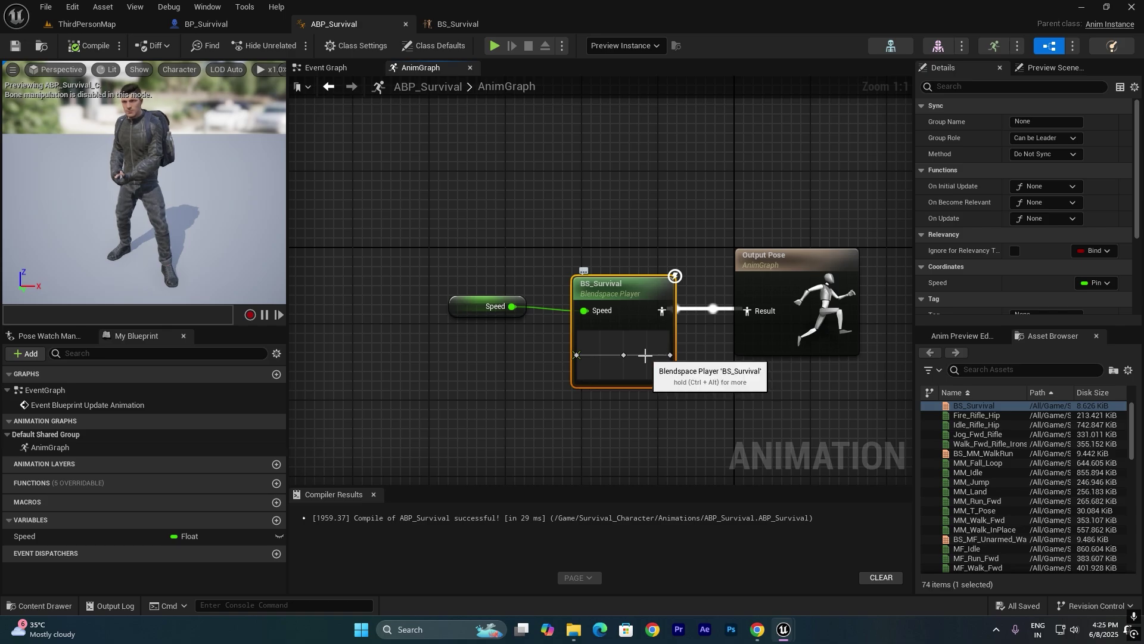
- Play ThirdPersonMap in full screen, run the character forward to test the speed-driven animation, and stop the session
{"action": "left_click", "coordinate": [87, 24]}
{"action": "key", "text": "F11"}
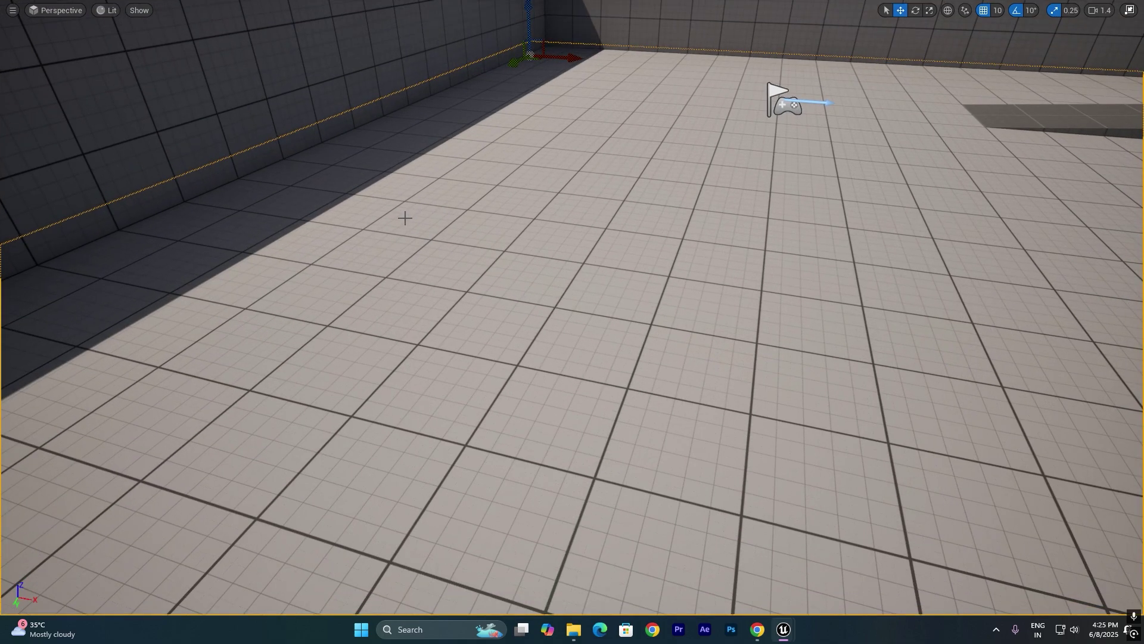
{"action": "key", "text": "alt+p"}
{"action": "key", "text": "w"}
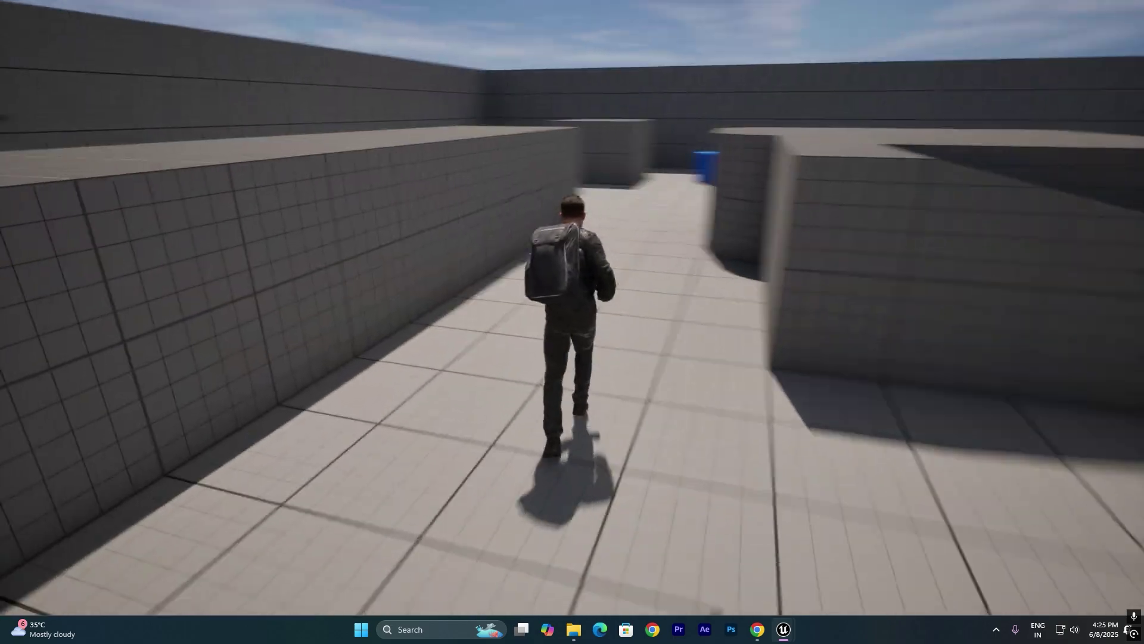
{"action": "key", "text": "Escape"}
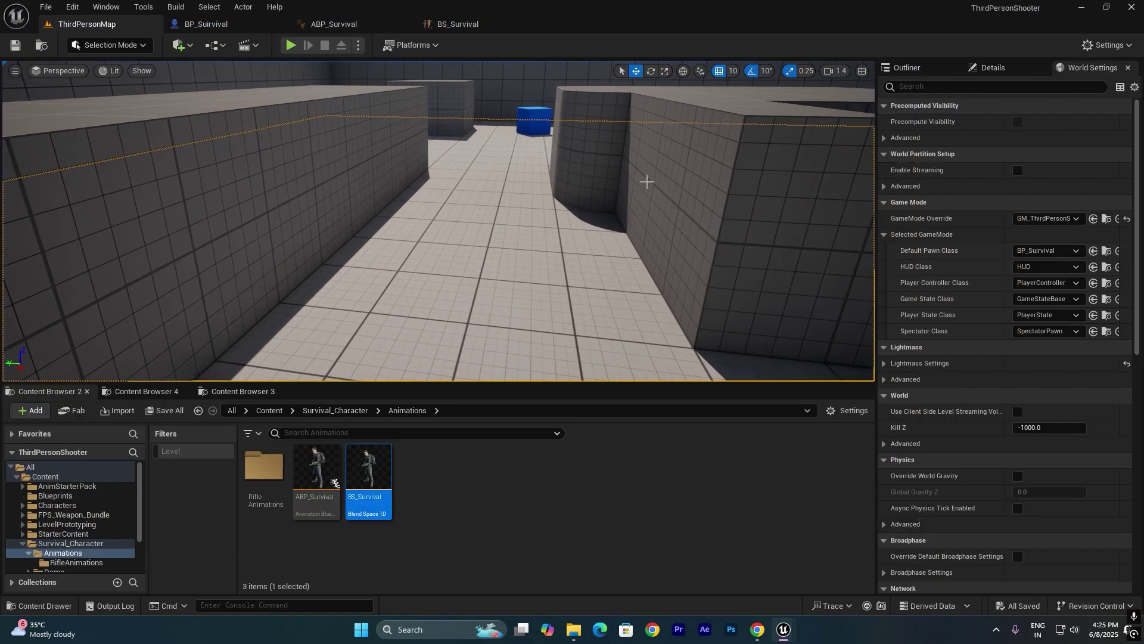
- Check ABP_Survival's AnimGraph again, then replay ThirdPersonMap and repeatedly run and stop the character to compare its idle and moving animations
{"action": "left_click", "coordinate": [334, 24]}
{"action": "right_click_drag", "start_coordinate": [668, 310], "coordinate": [551, 227]}
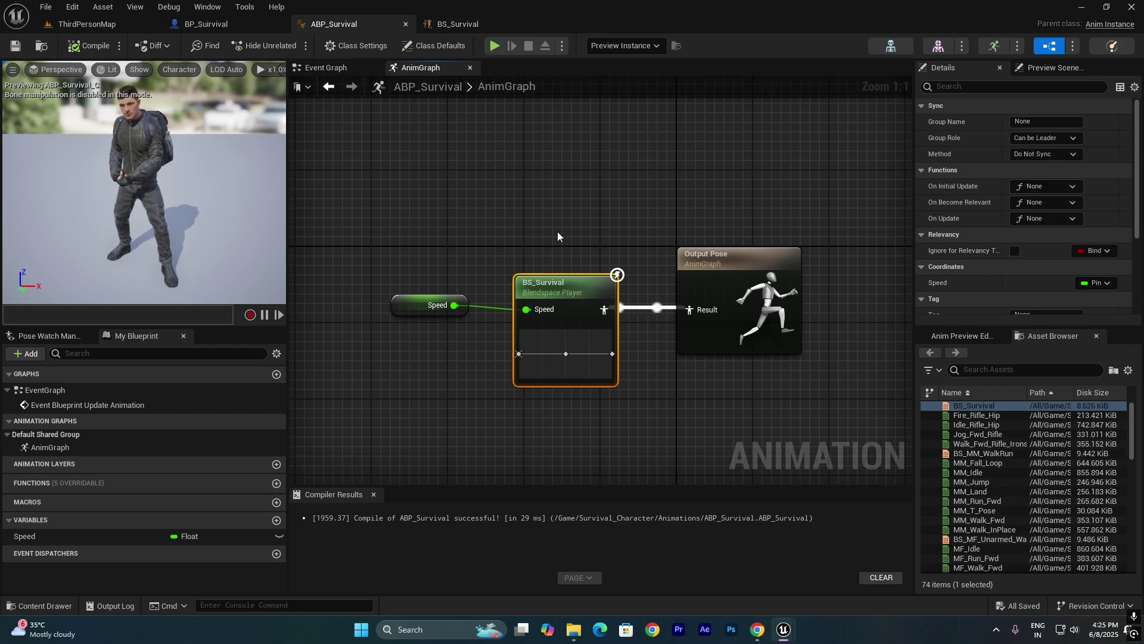
{"action": "left_click", "coordinate": [118, 25]}
{"action": "key", "text": "alt+p"}
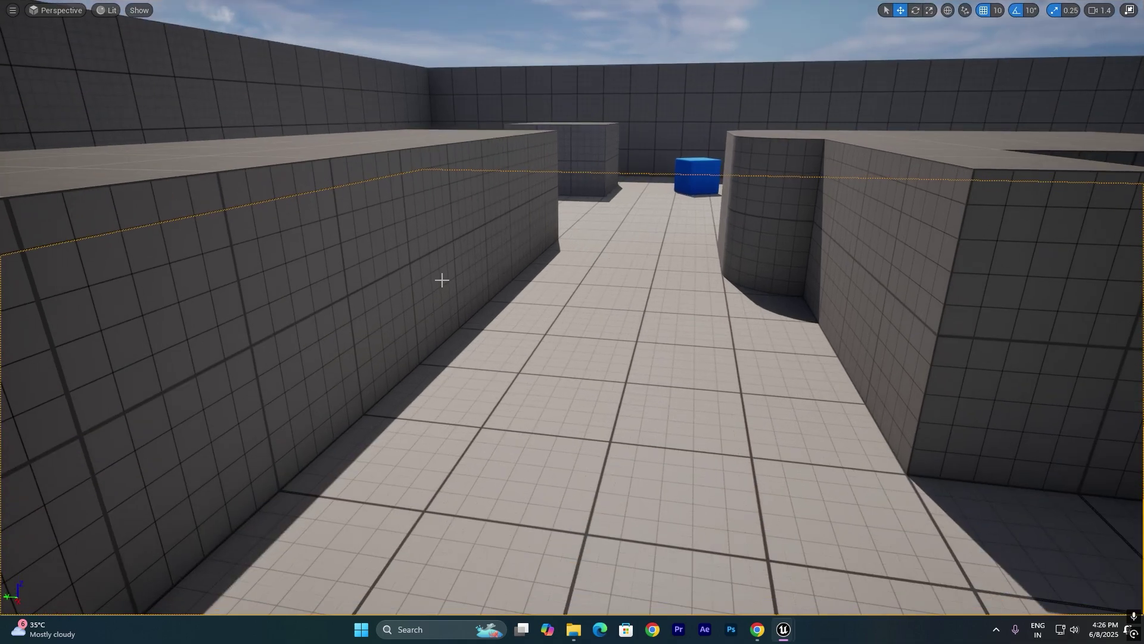
{"action": "key", "text": "w"}
{"action": "key", "text": "w"}
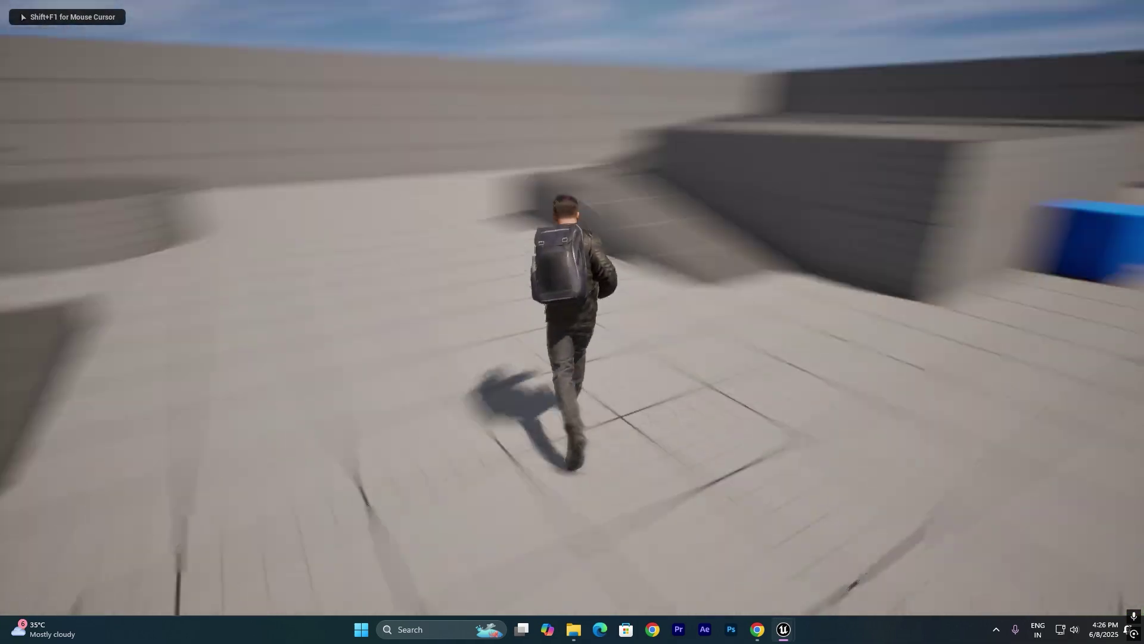
{"action": "key", "text": "w"}
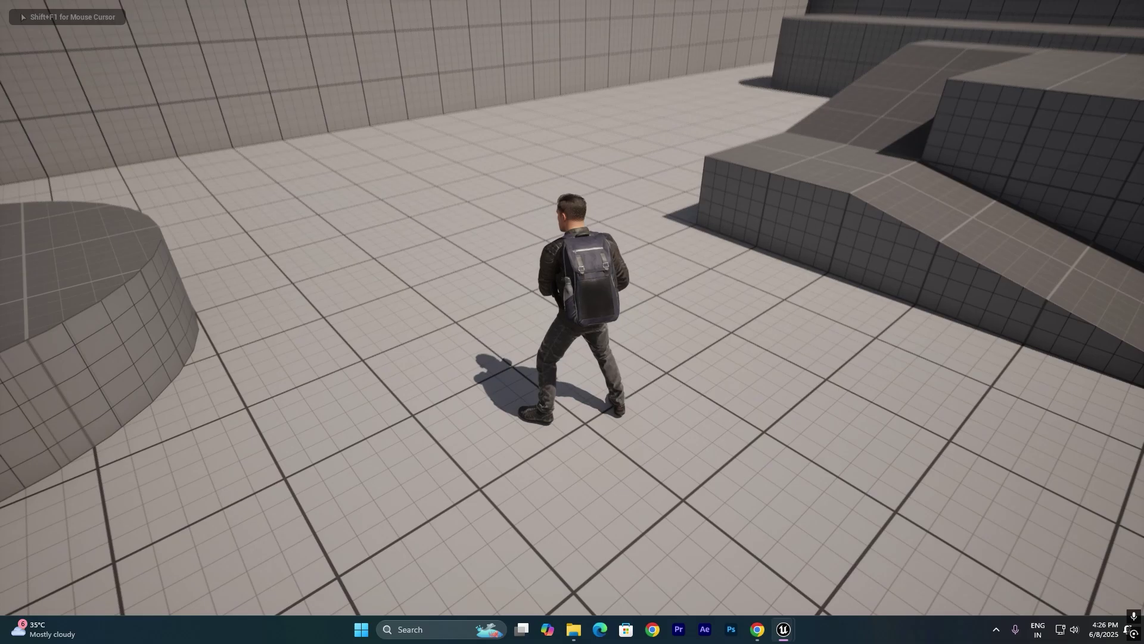
{"action": "key", "text": "w"}
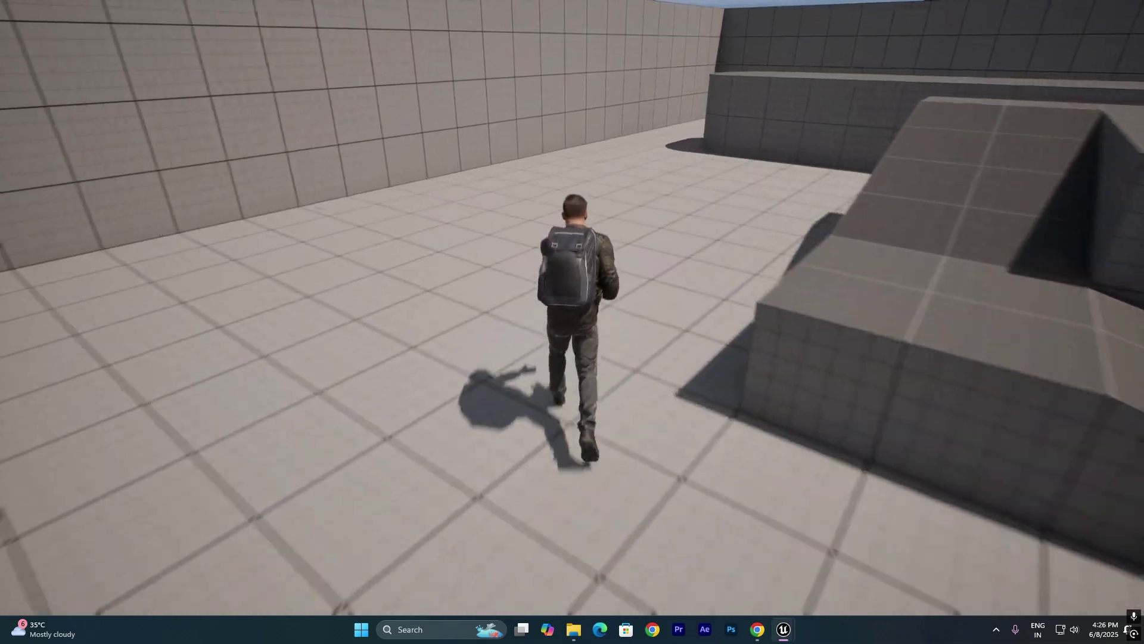
{"action": "key", "text": "w"}
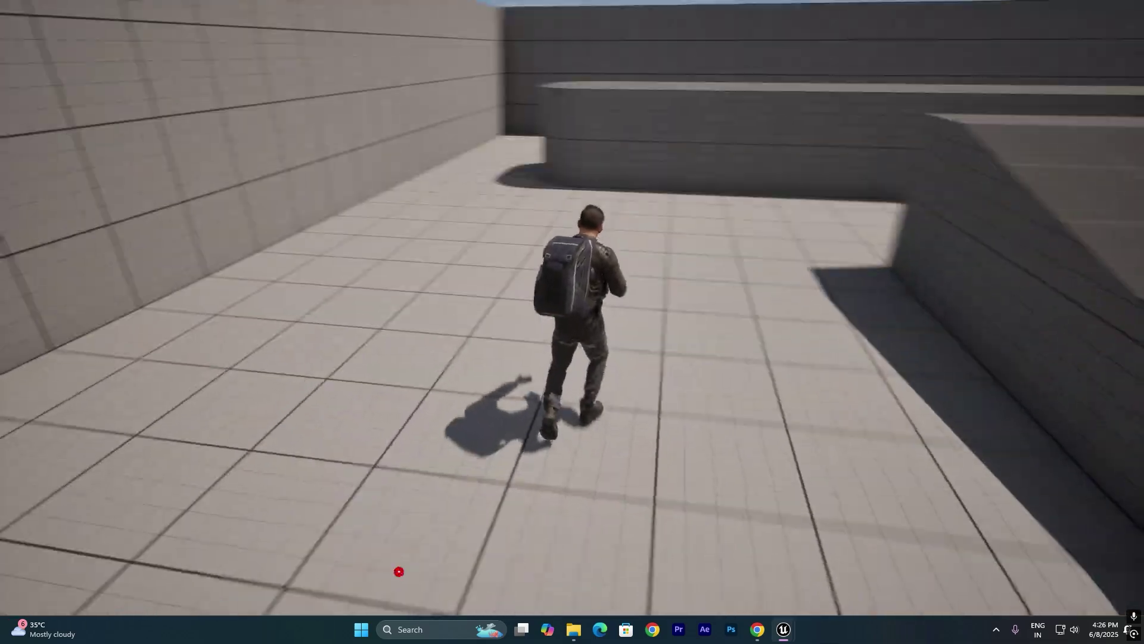
{"action": "key", "text": "w"}
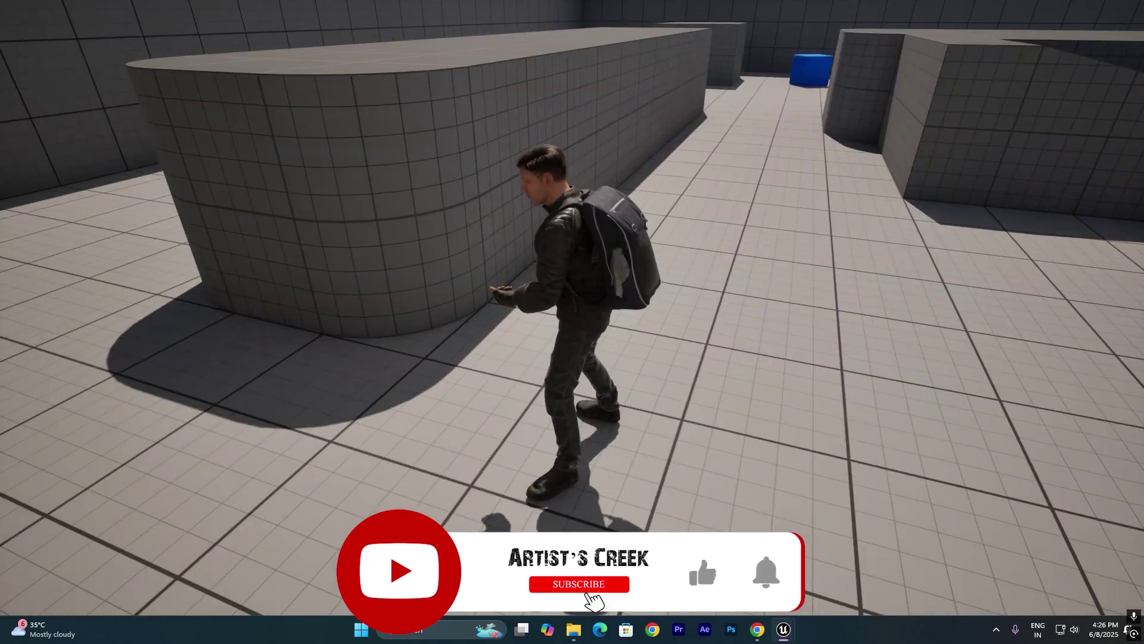
{"action": "key", "text": "w"}
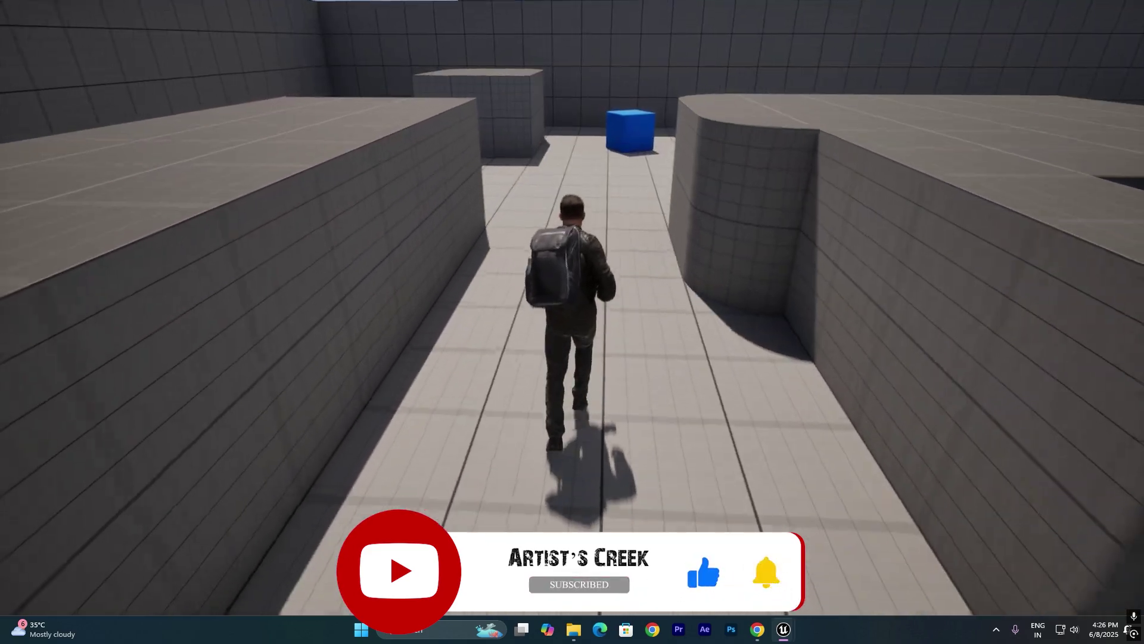